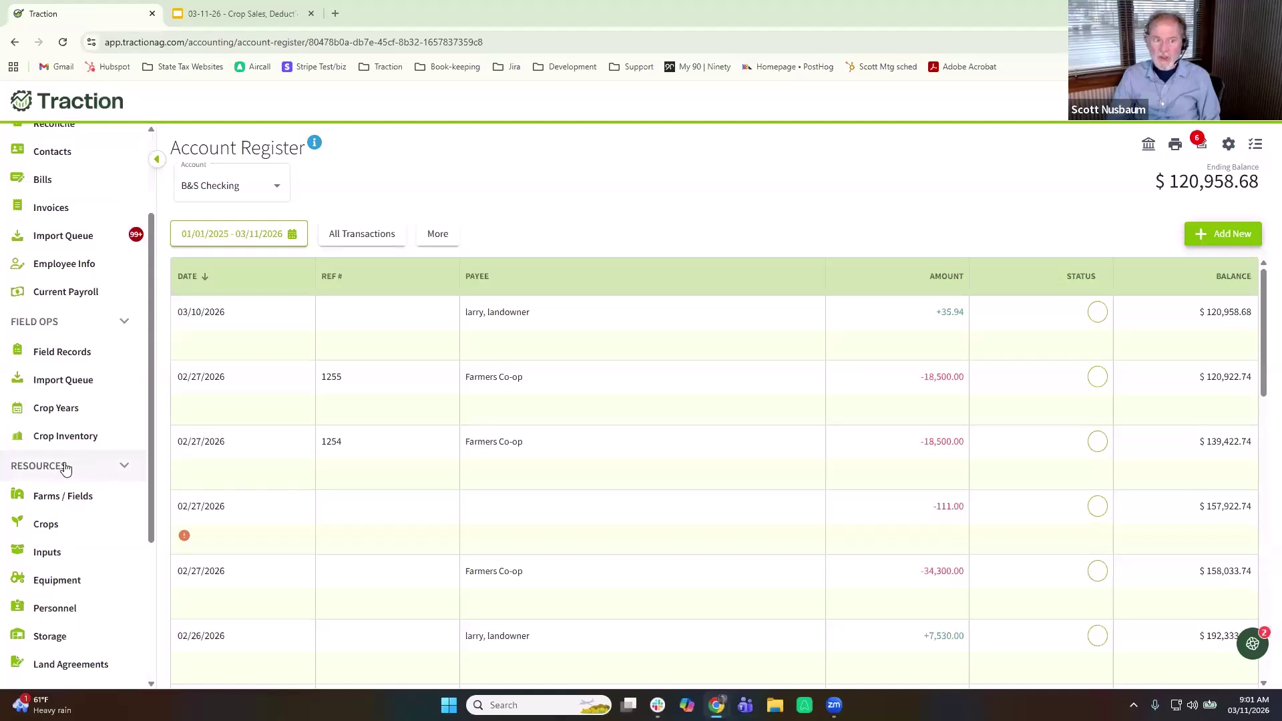
Step: Start a new storage location in the Storage resources and name it Home Bin #1
left_click(79, 635)
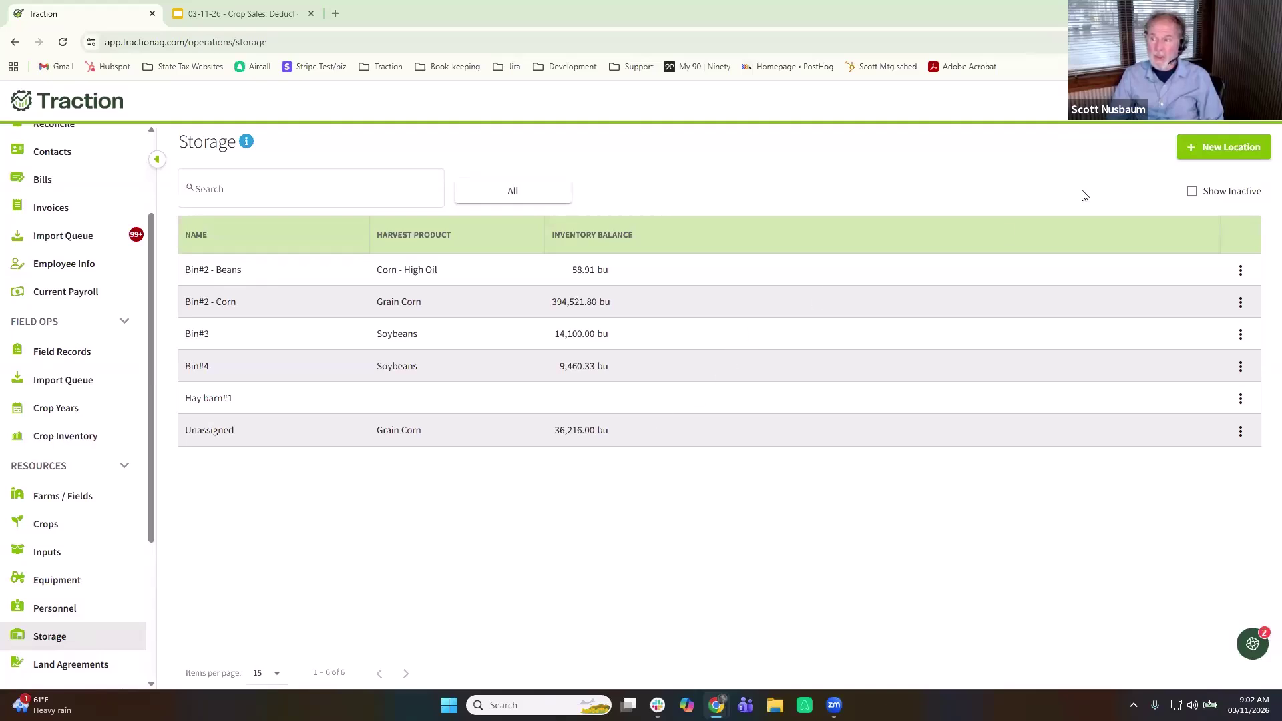
left_click(1219, 150)
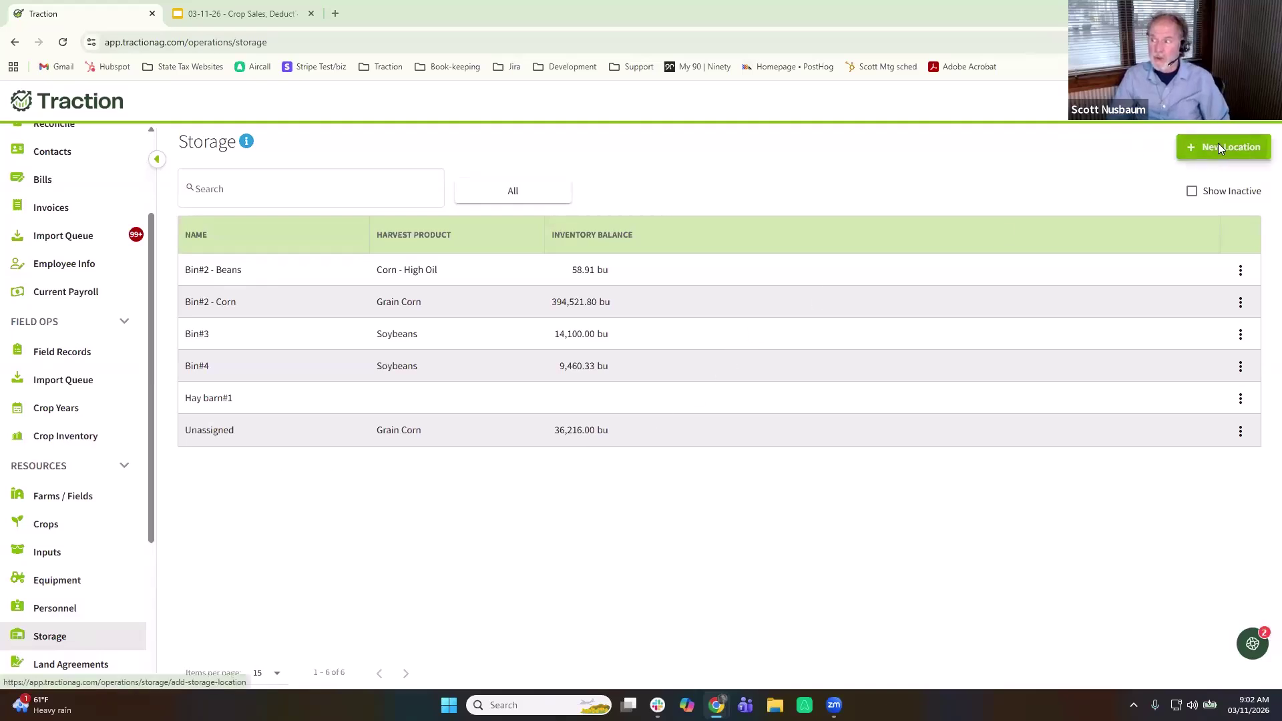
left_click(281, 206)
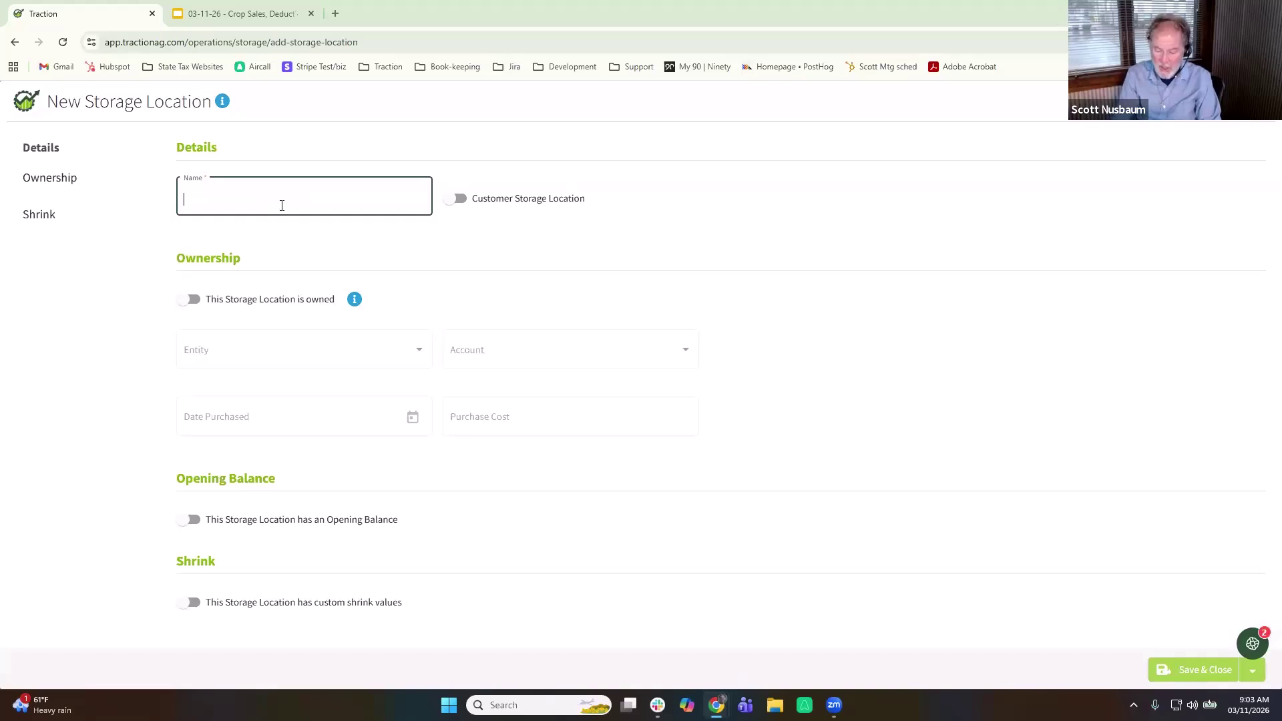
type("Home")
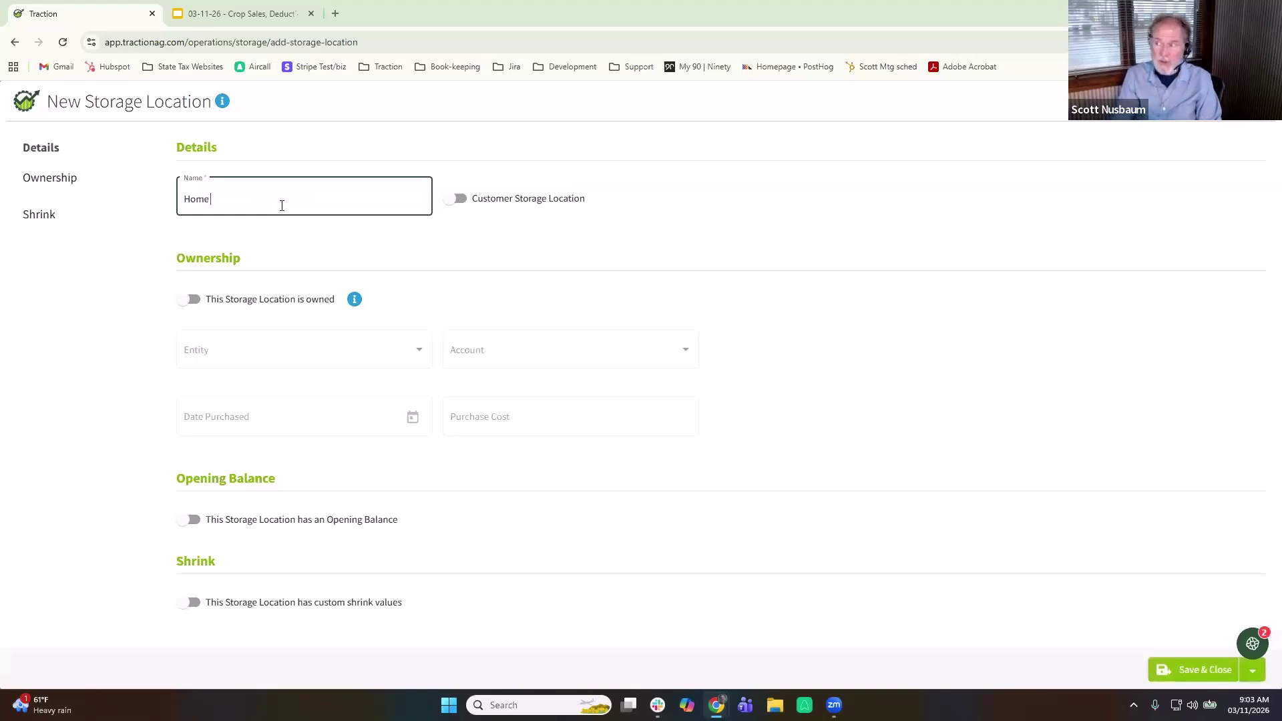
type(" Bin #1")
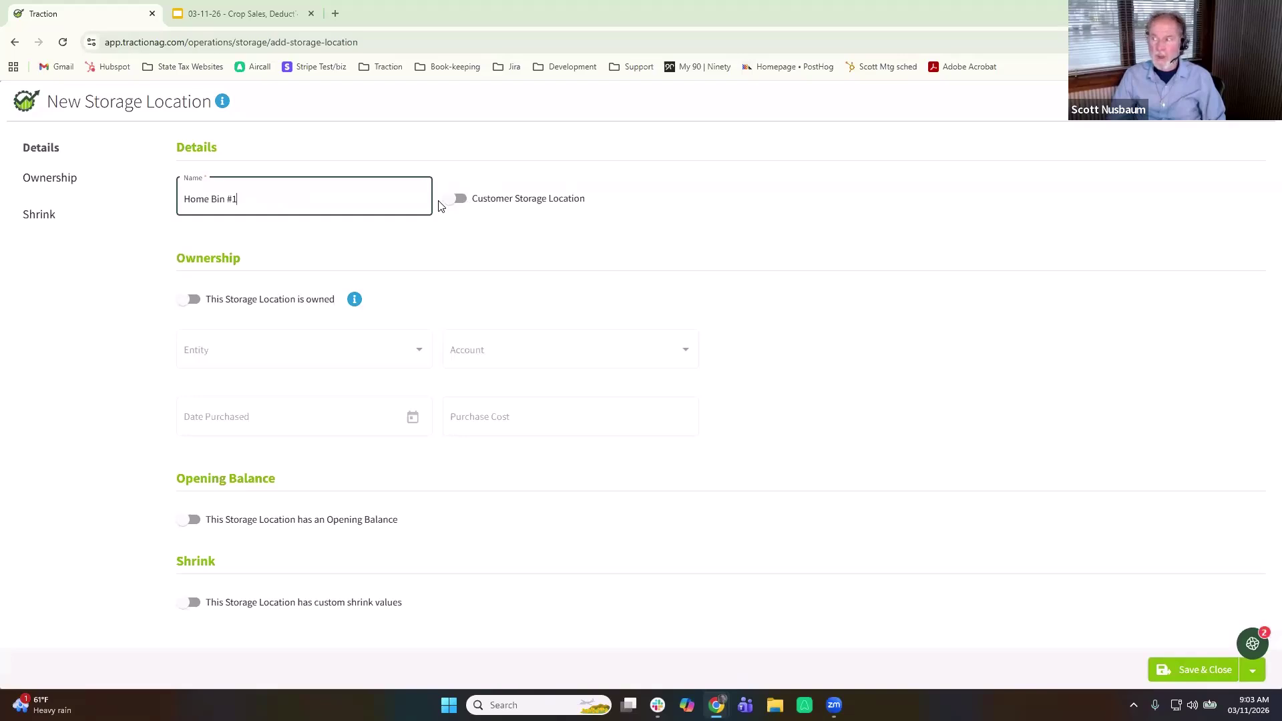
Step: Mark the storage location as owned, with Traction Farms as the entity and Grain Bins as the account
left_click(192, 299)
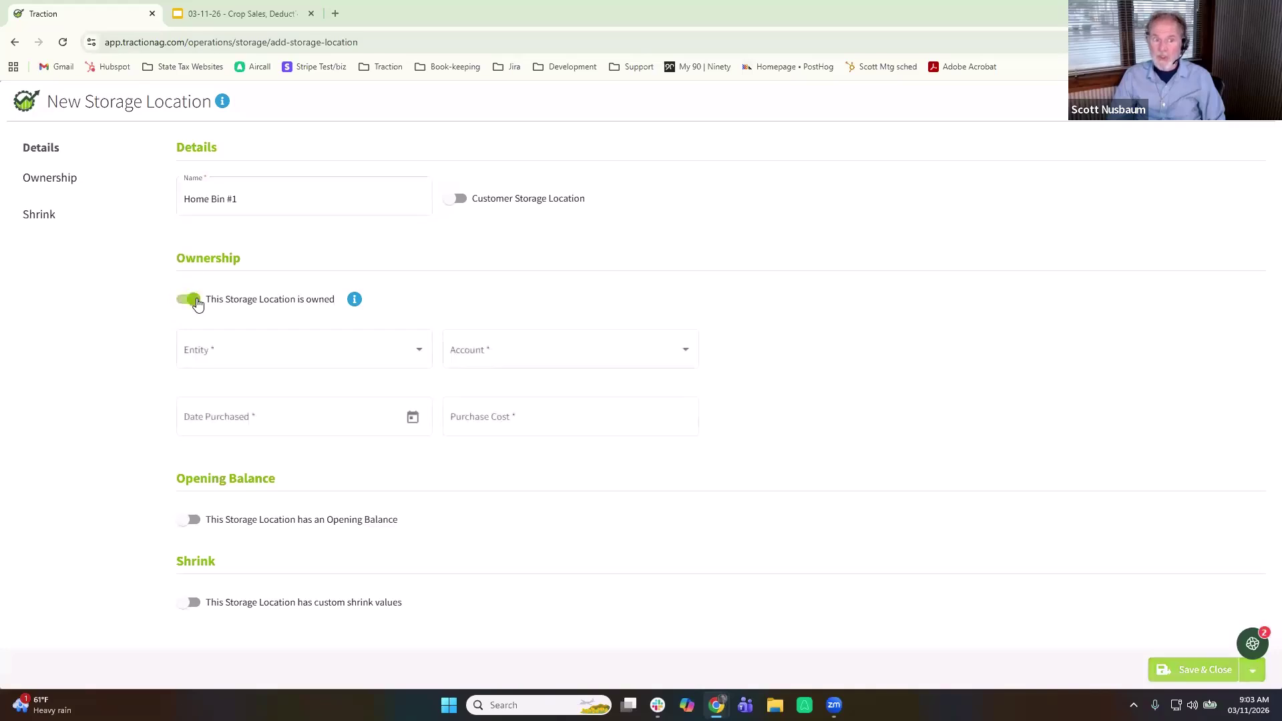
left_click(295, 355)
left_click(288, 415)
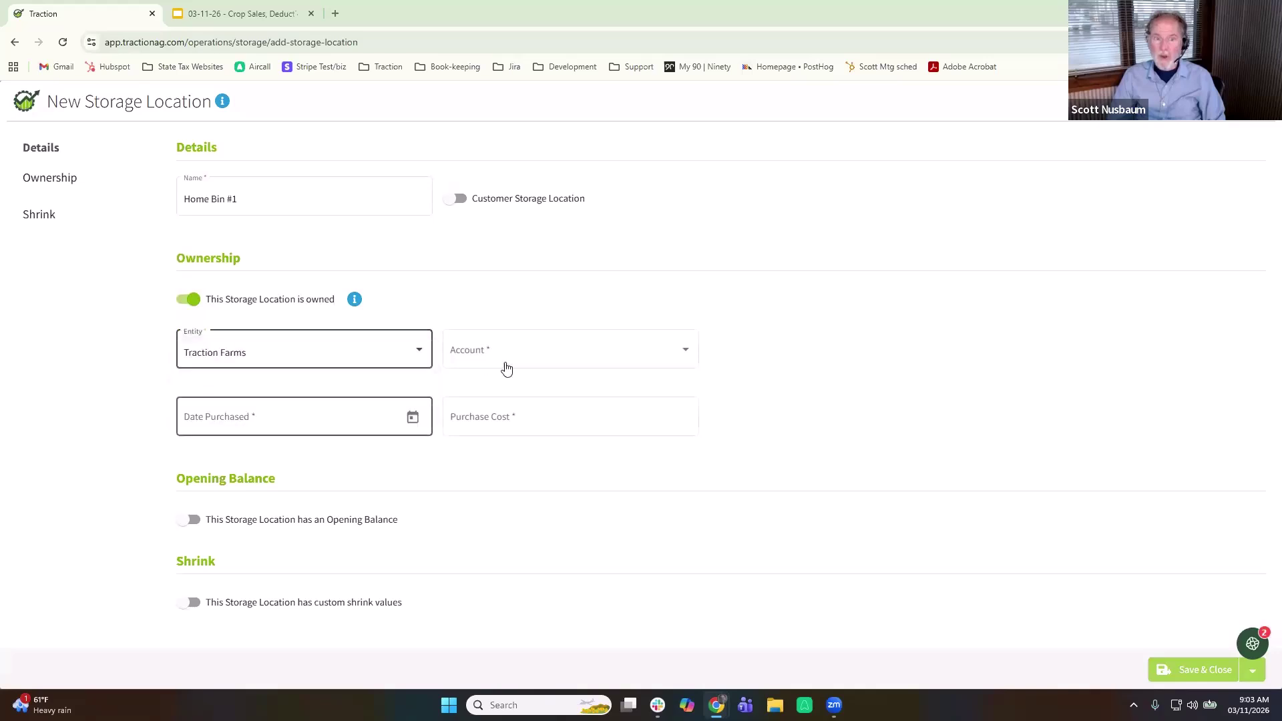
left_click(525, 356)
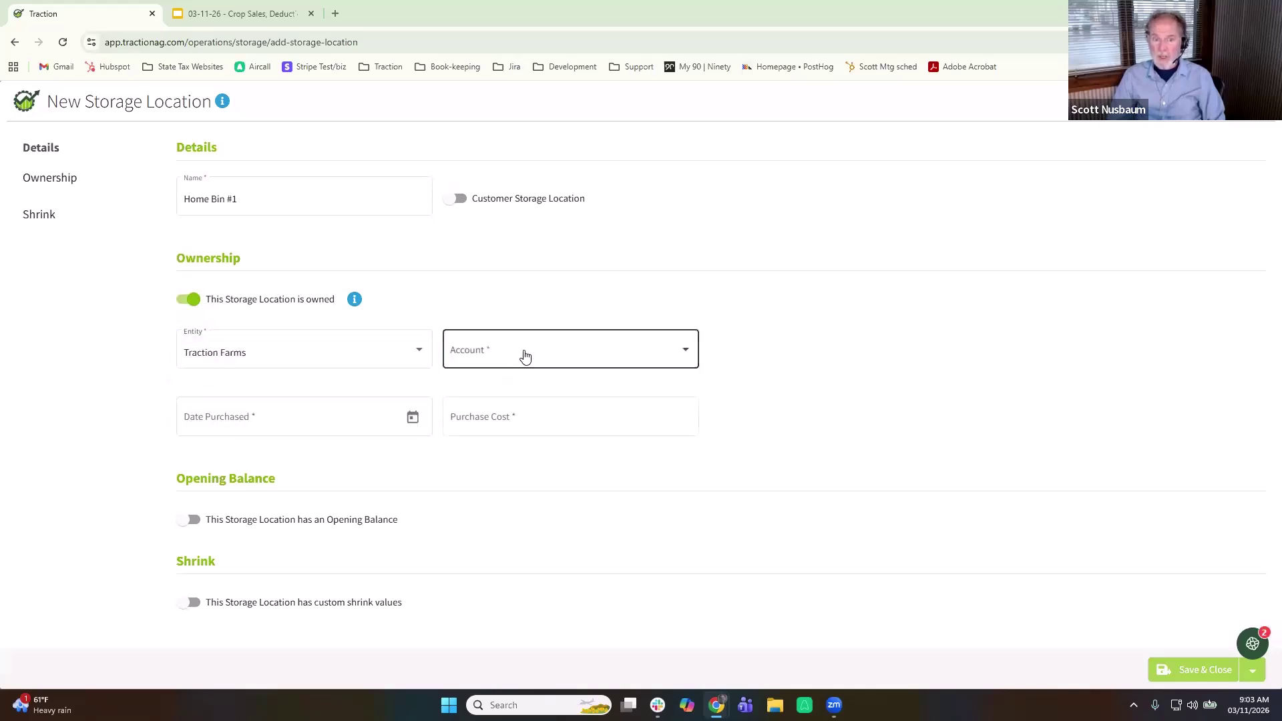
left_click(521, 359)
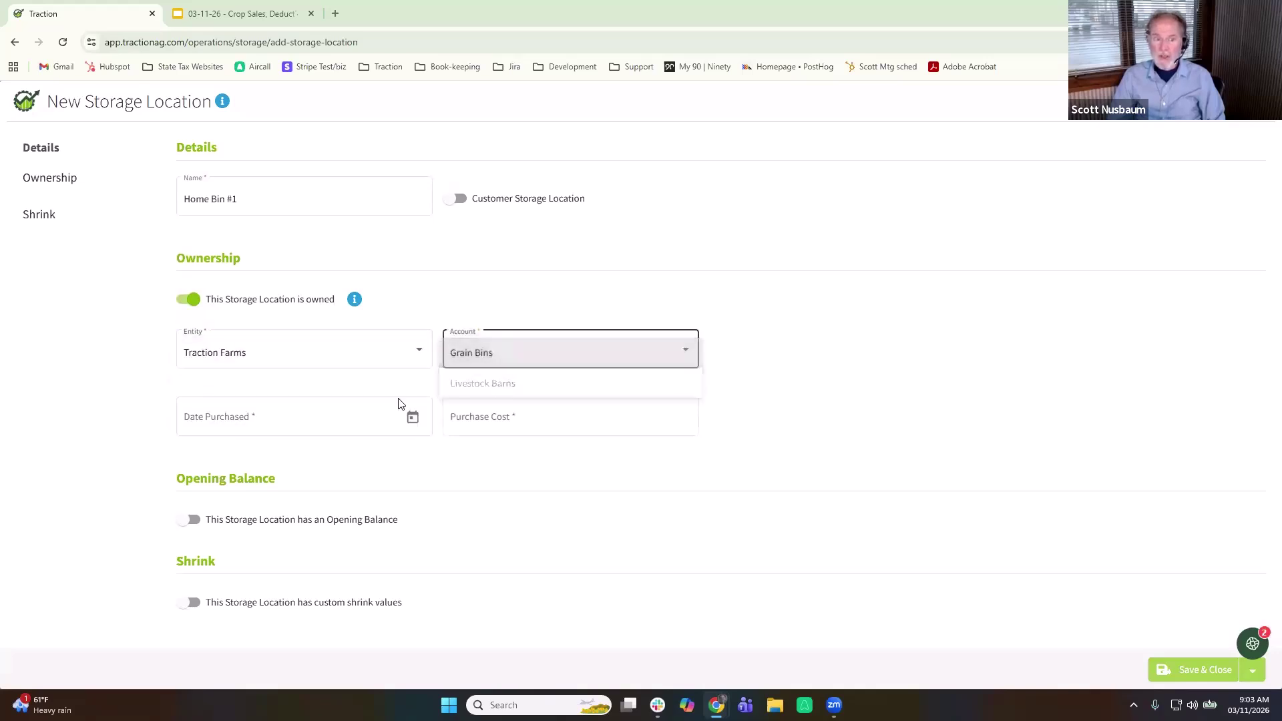
Step: Enter 11/1/2020 as the bin's purchase date and 50,000.00 as its purchase cost
left_click(304, 415)
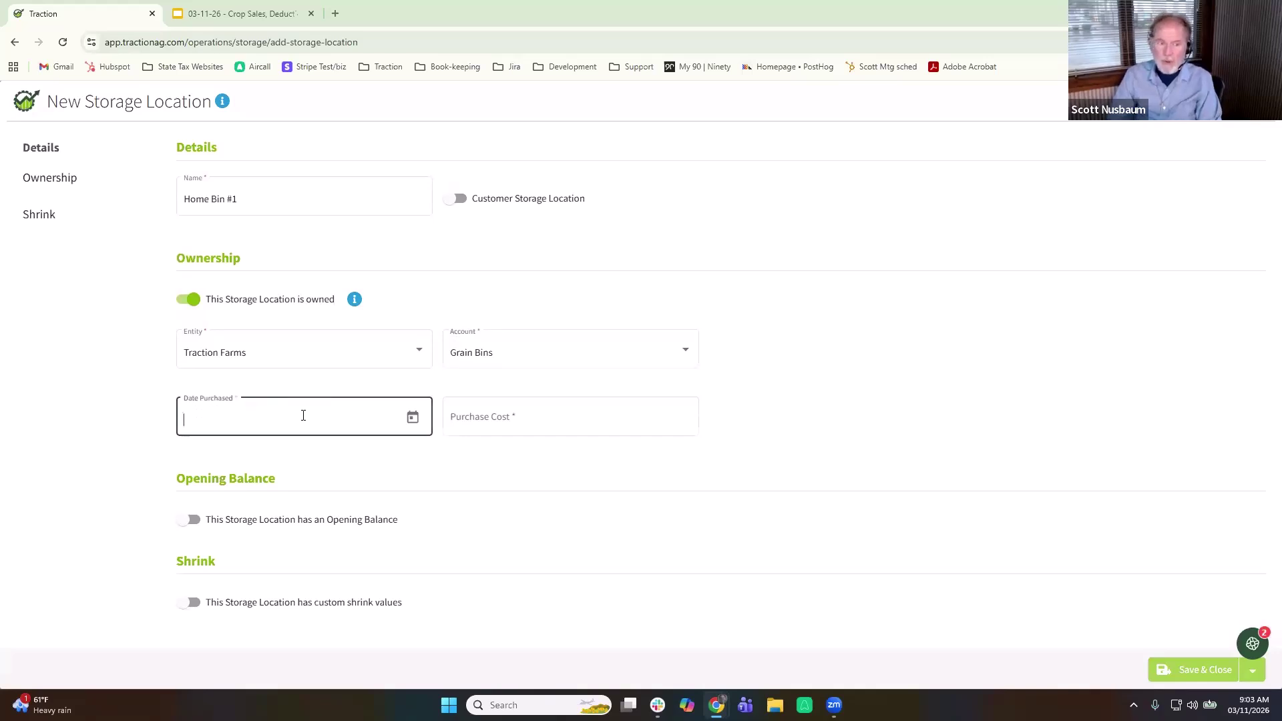
type("1101")
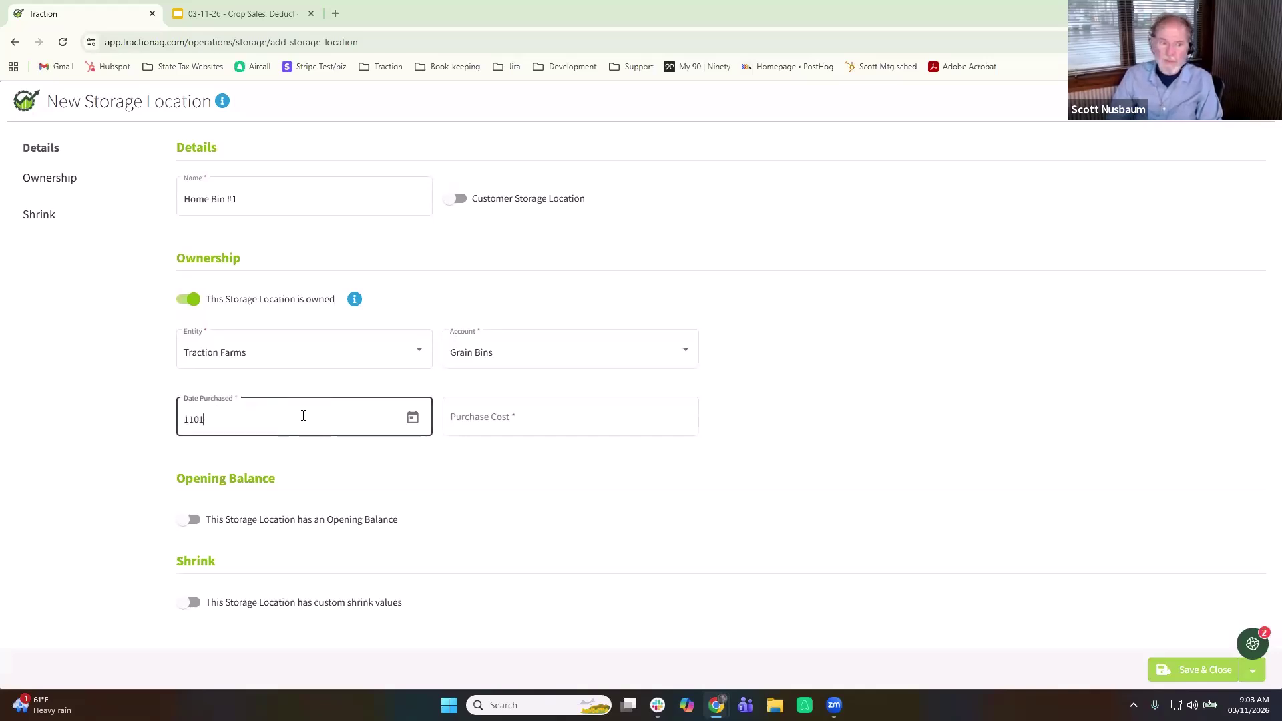
type("2020")
key("Tab")
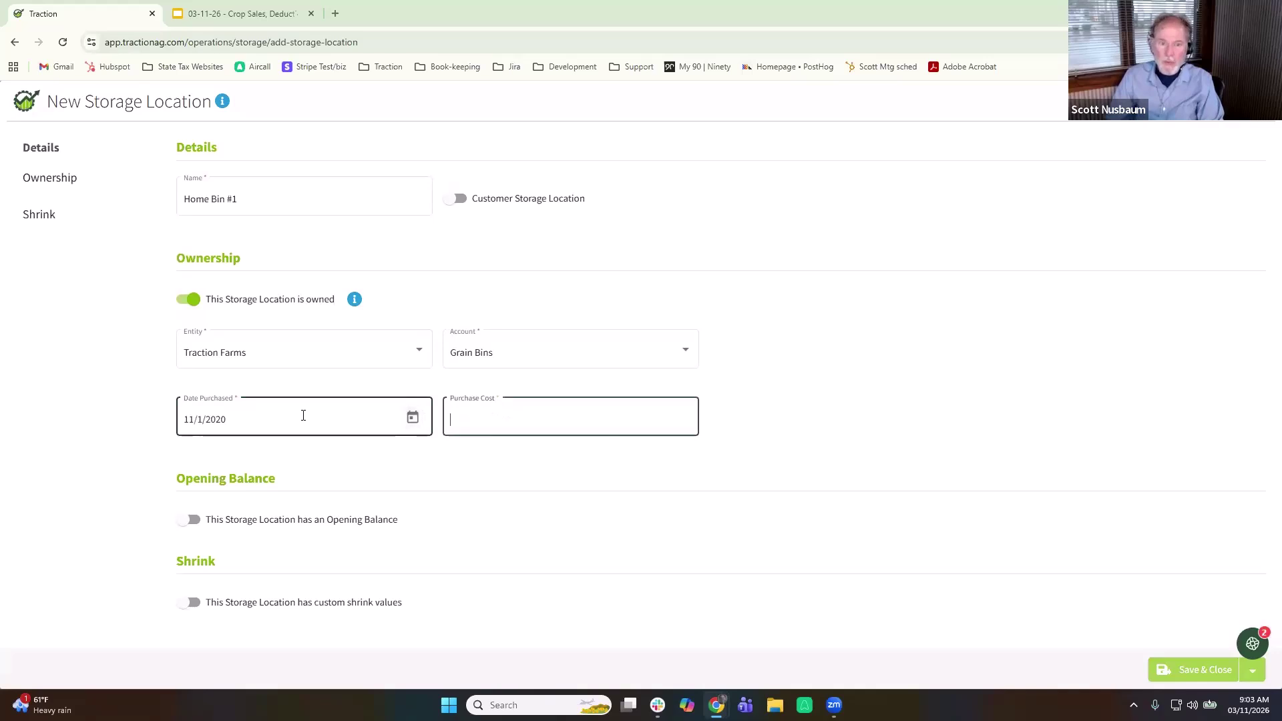
type("50000")
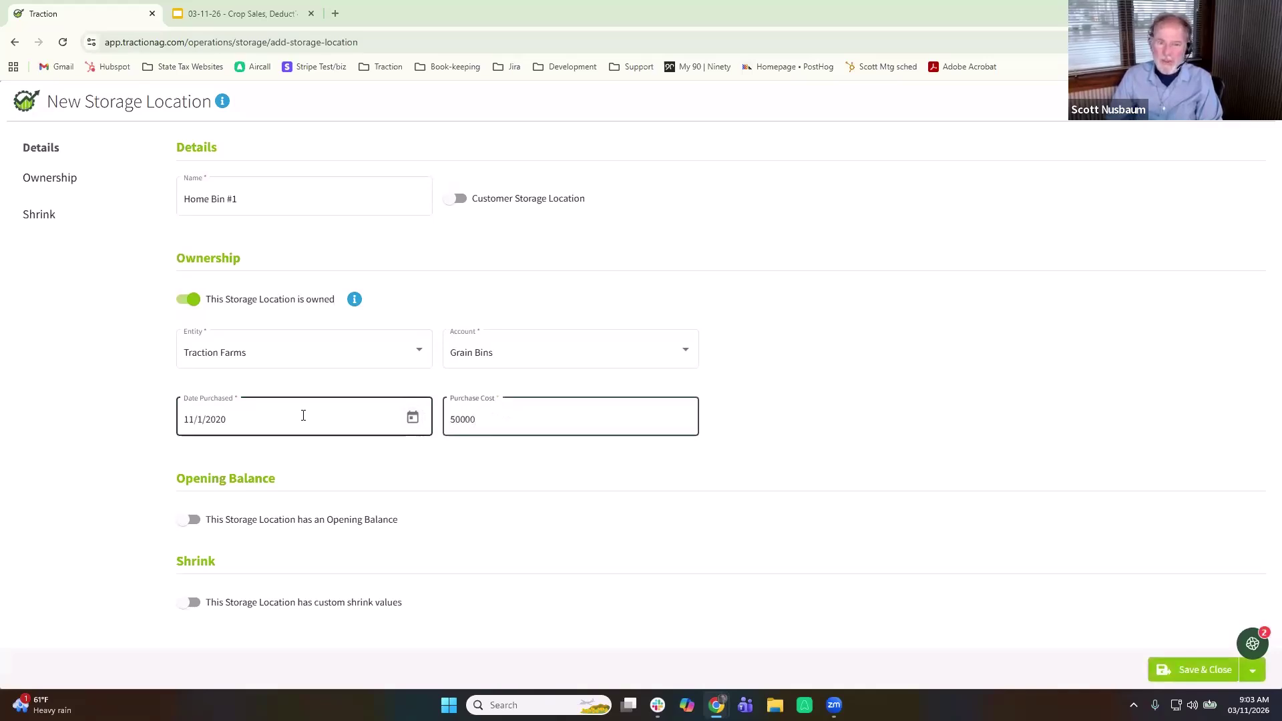
key("Tab")
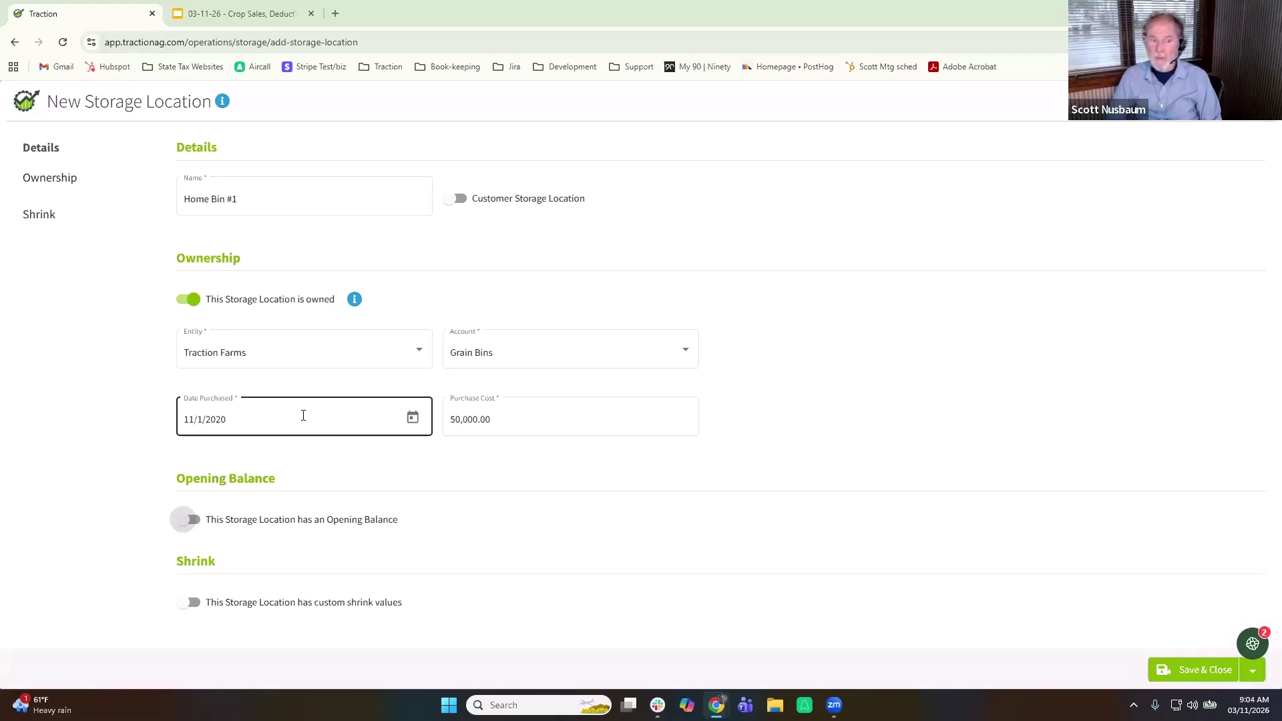
left_click(899, 512)
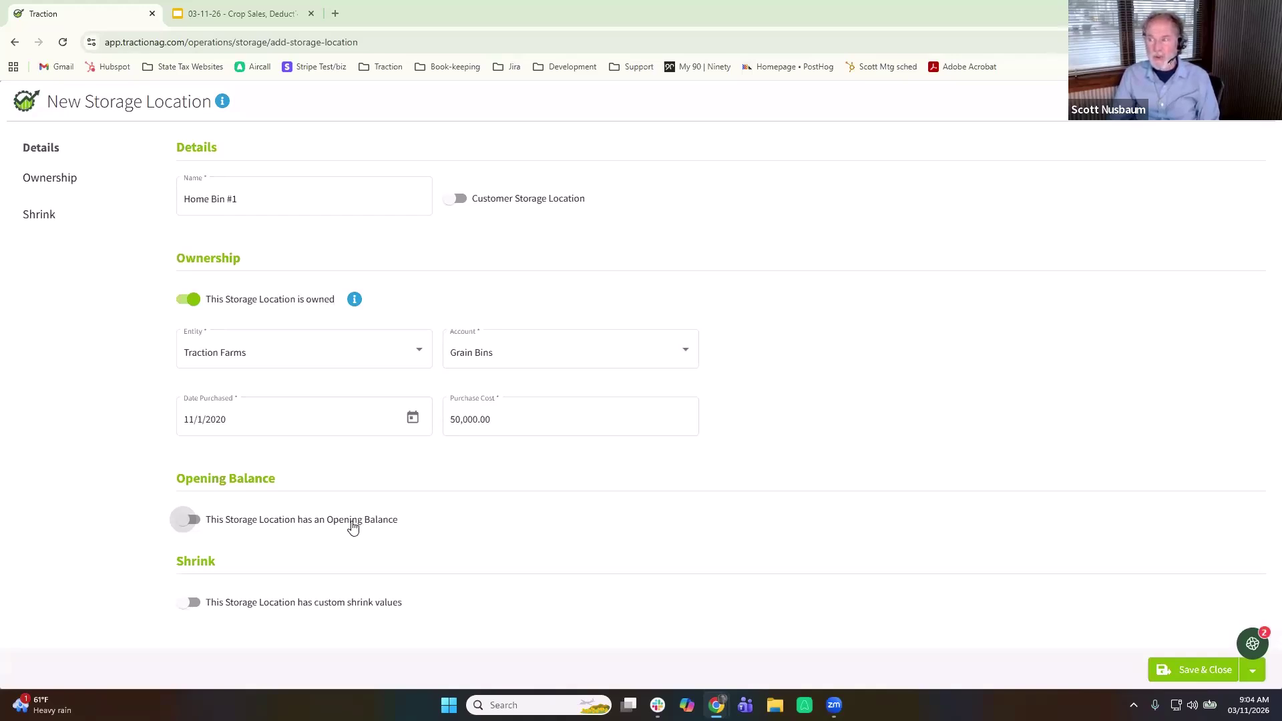
Step: Enable an opening balance for the bin, with Soybeans as the harvest product and 2024 as the crop year
left_click(193, 527)
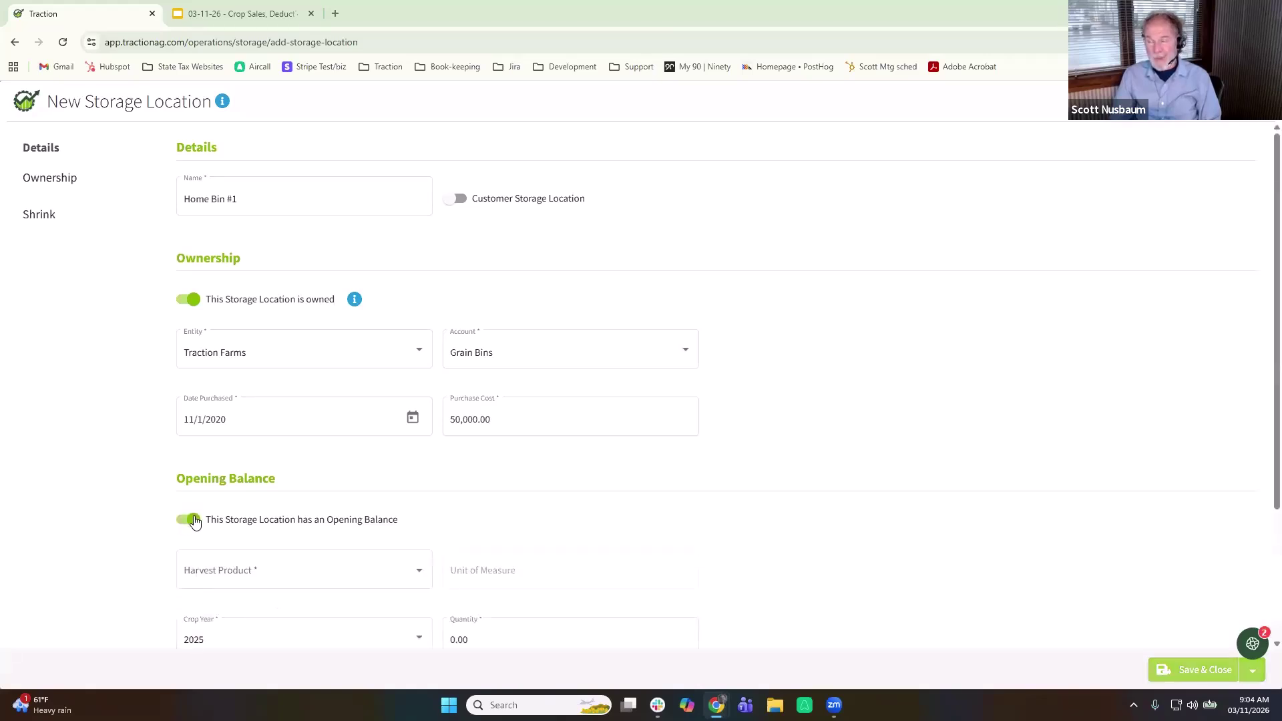
left_click(293, 574)
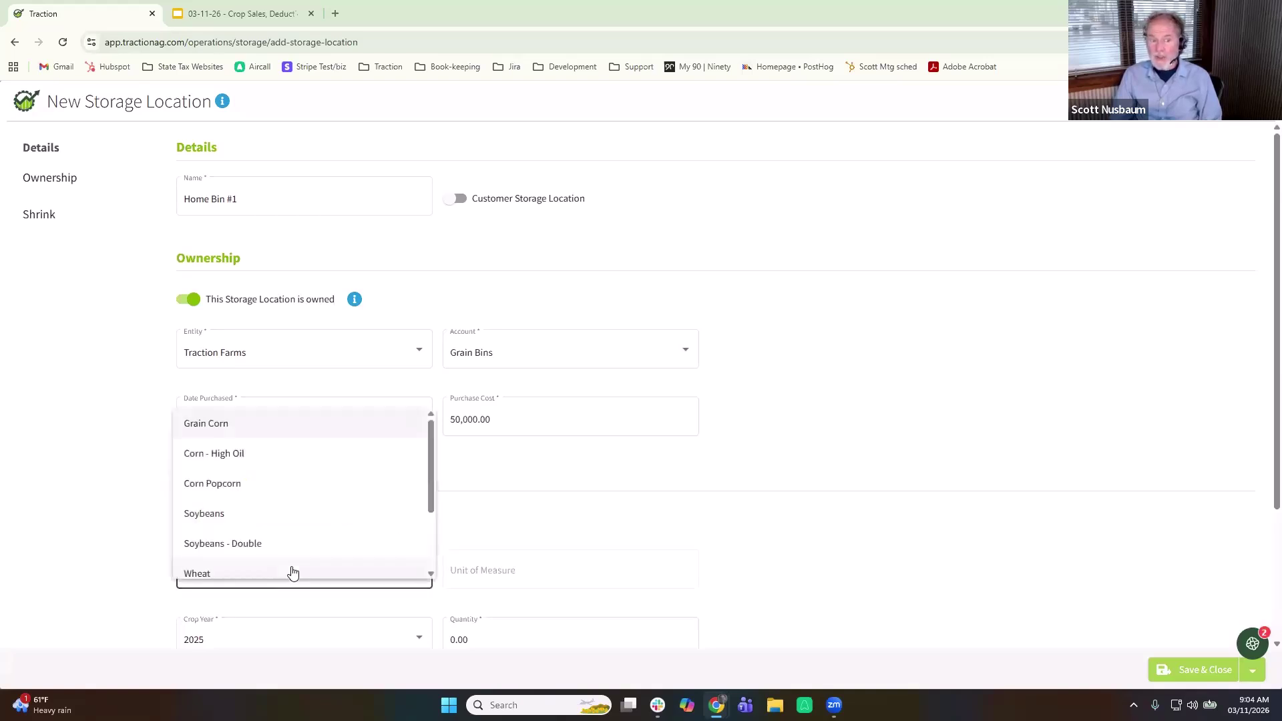
left_click(257, 521)
scroll(374, 581, "down", 3)
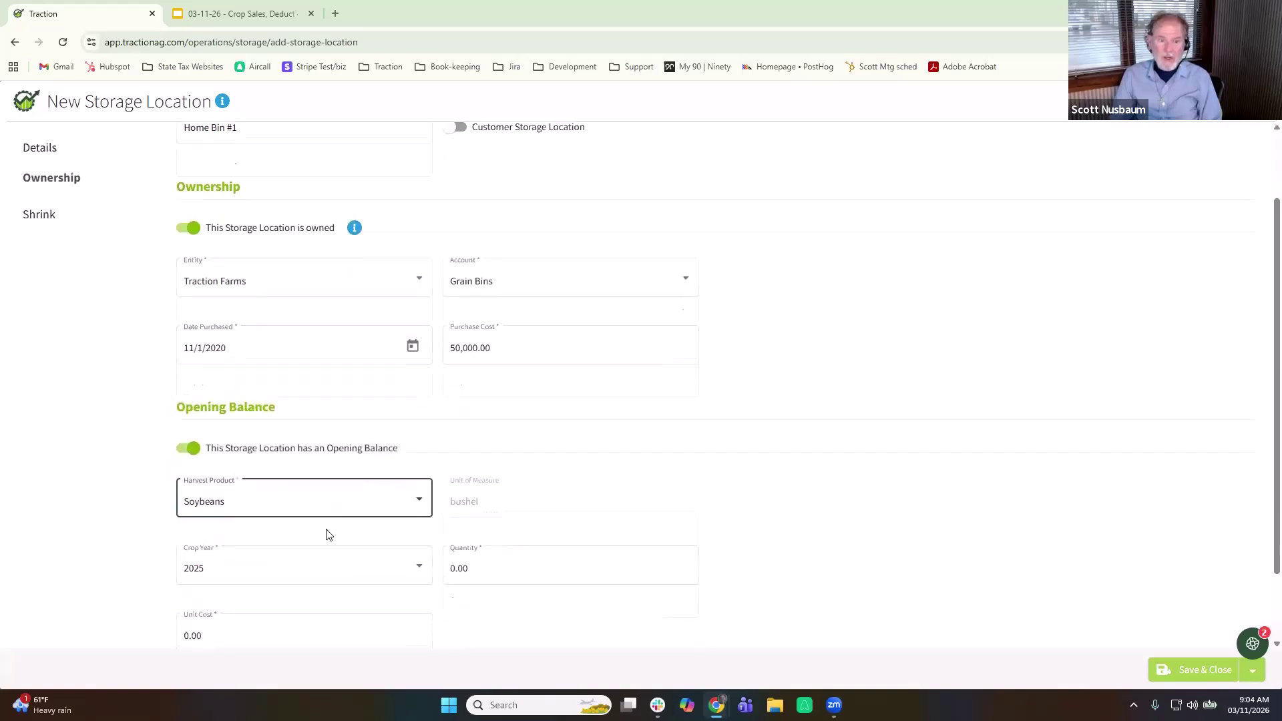
left_click(251, 462)
left_click(230, 492)
Step: Set the opening balance quantity to 10,000 bushels and the unit cost to 4.00
left_click(525, 457)
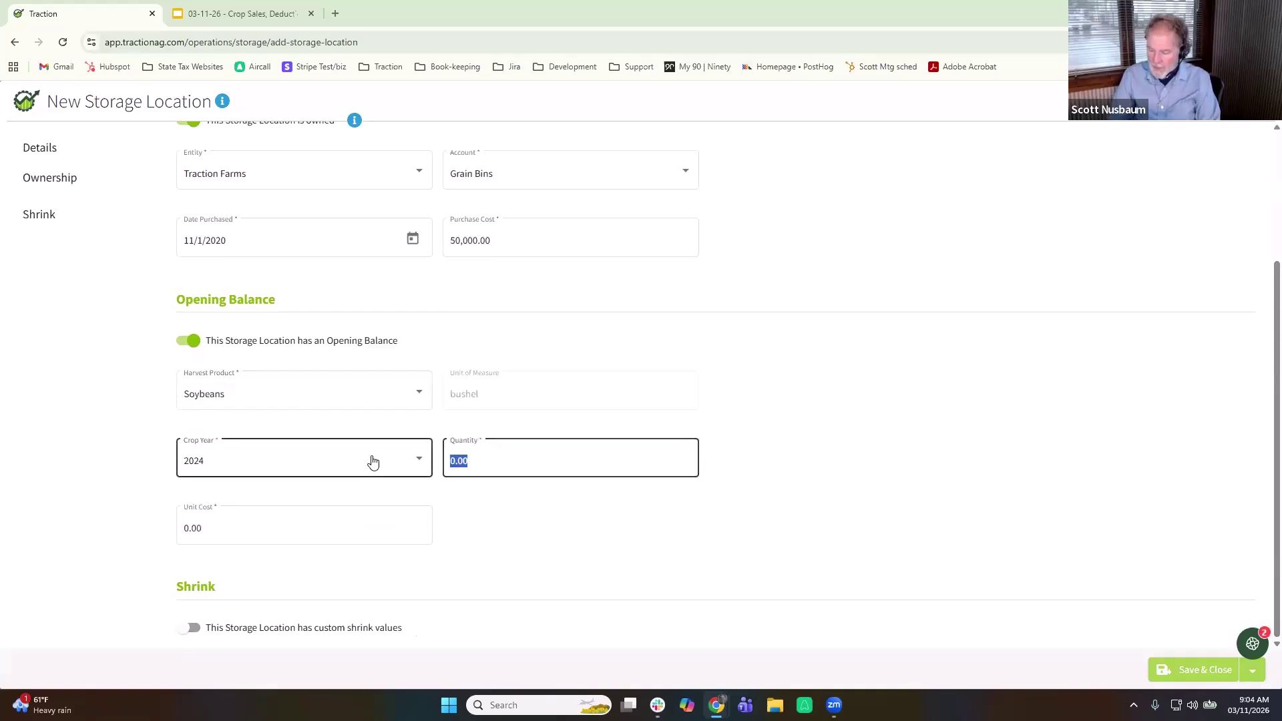
type("10000")
key("Tab")
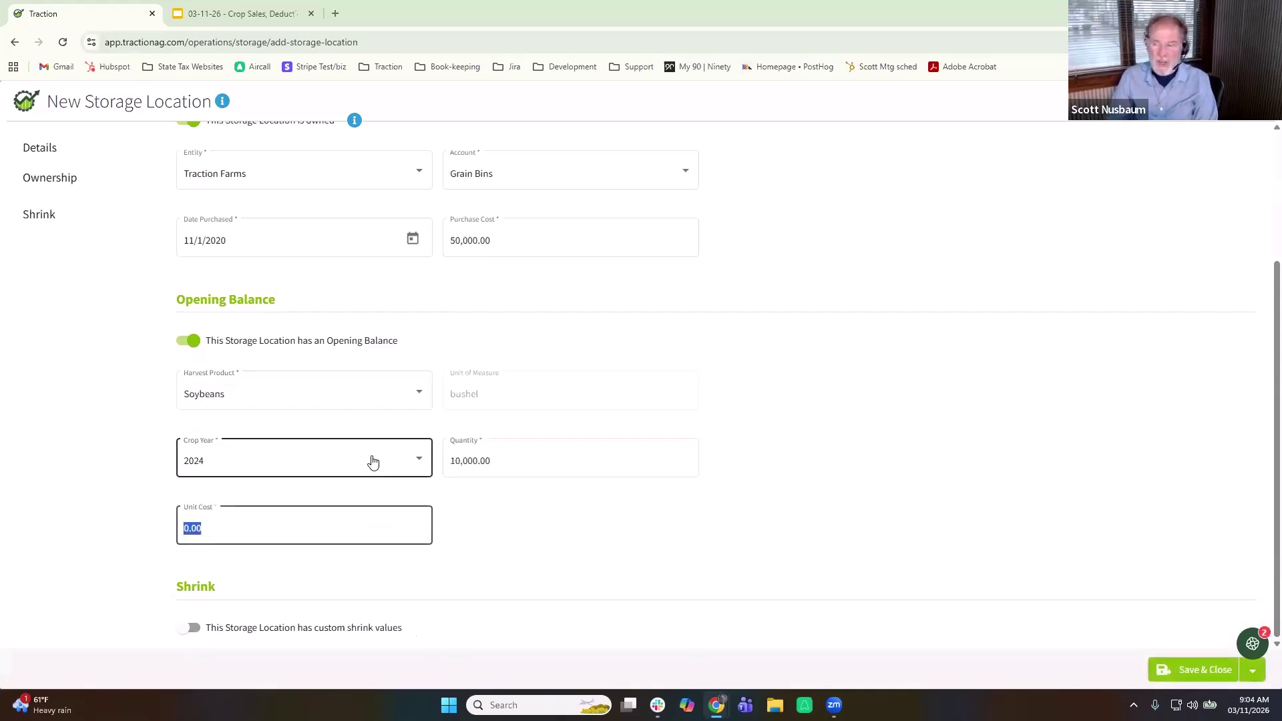
type("4")
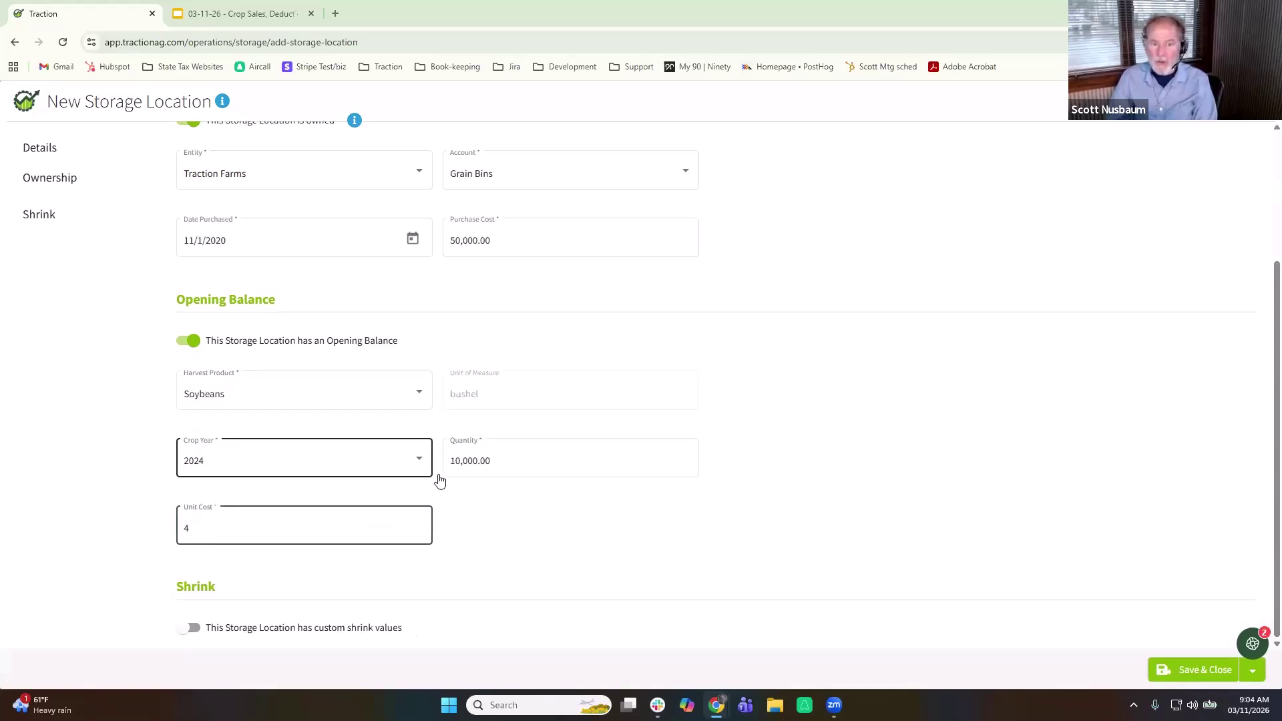
left_click(872, 540)
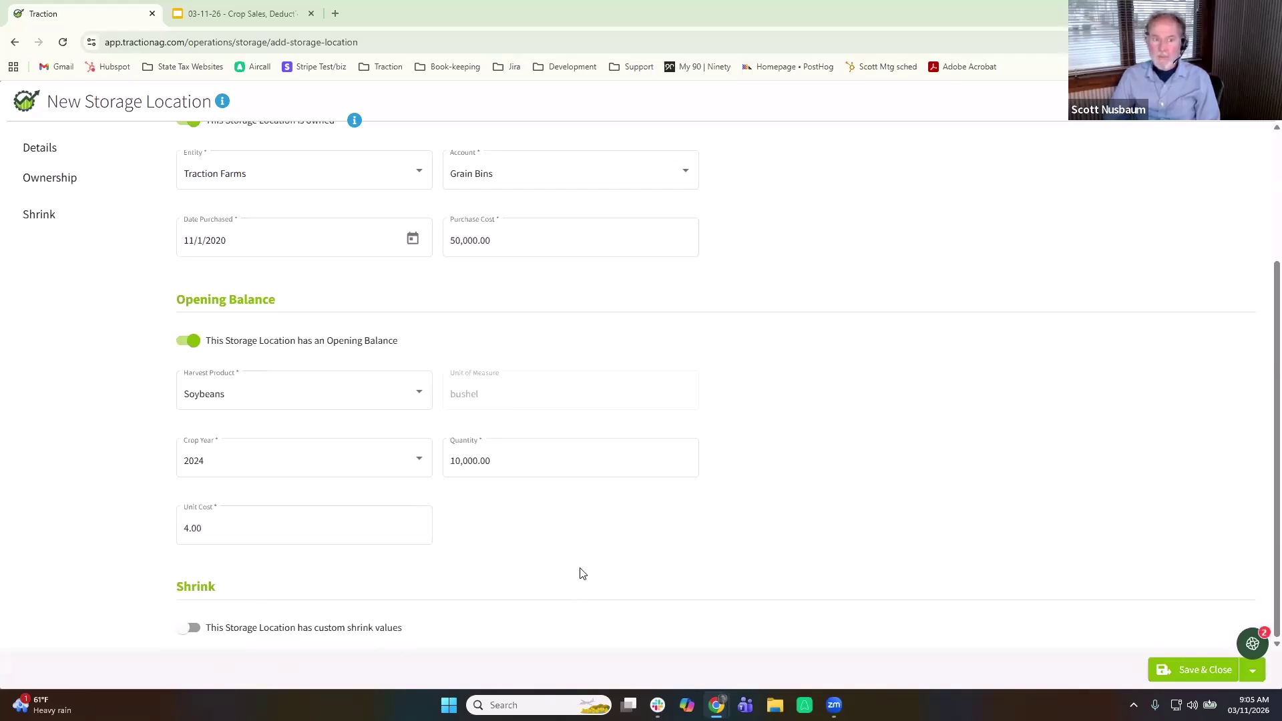
Step: Save and close the new storage location, and open the inventory details of Home Bin #1
scroll(575, 587, "up", 3)
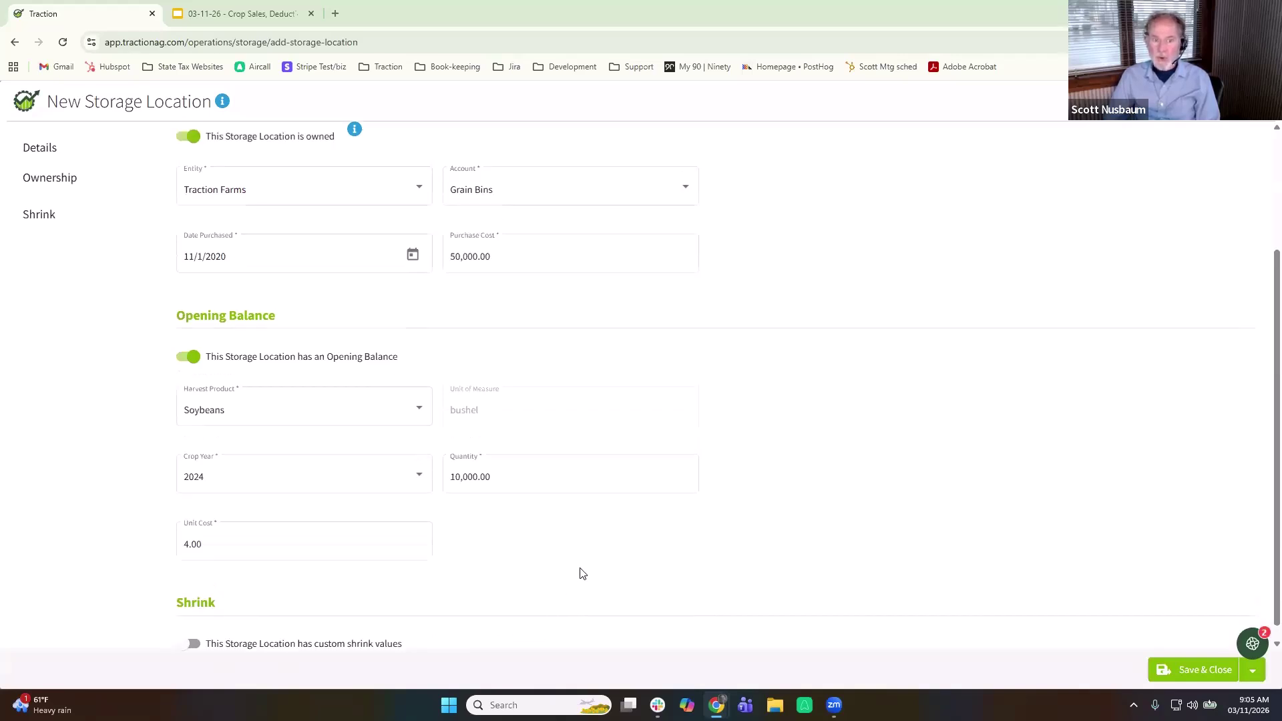
left_click(1211, 675)
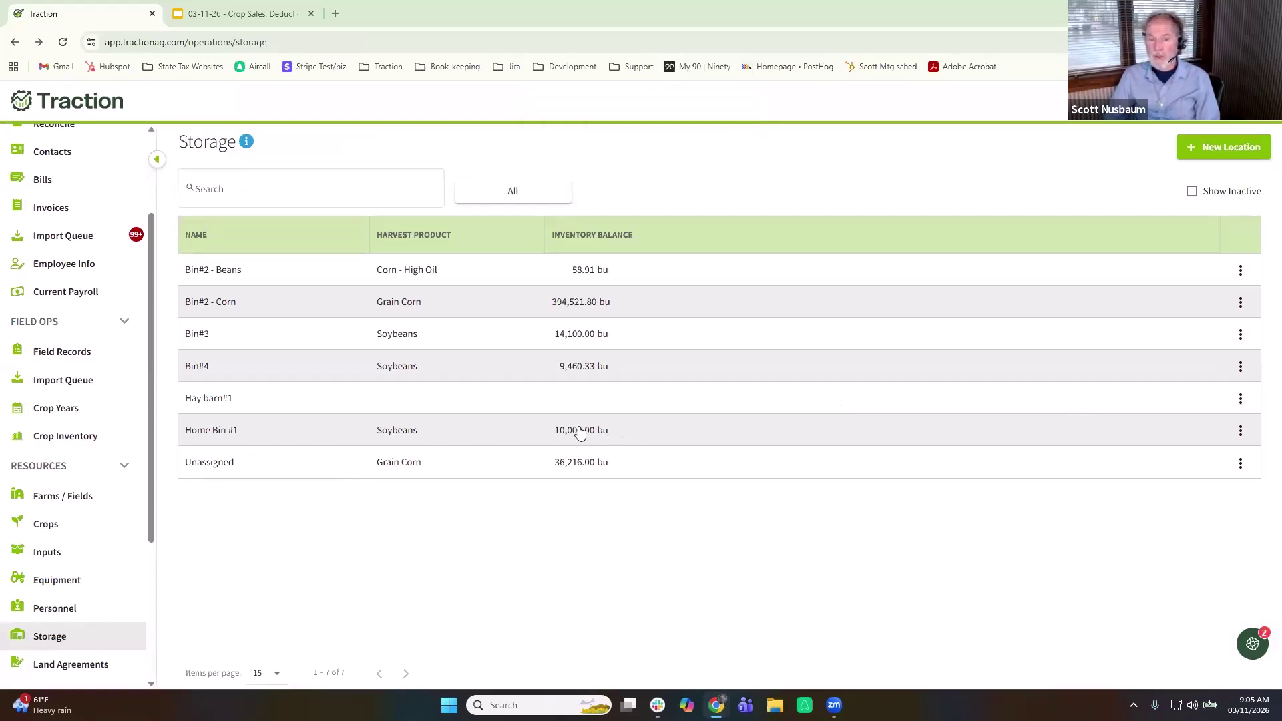
left_click(593, 431)
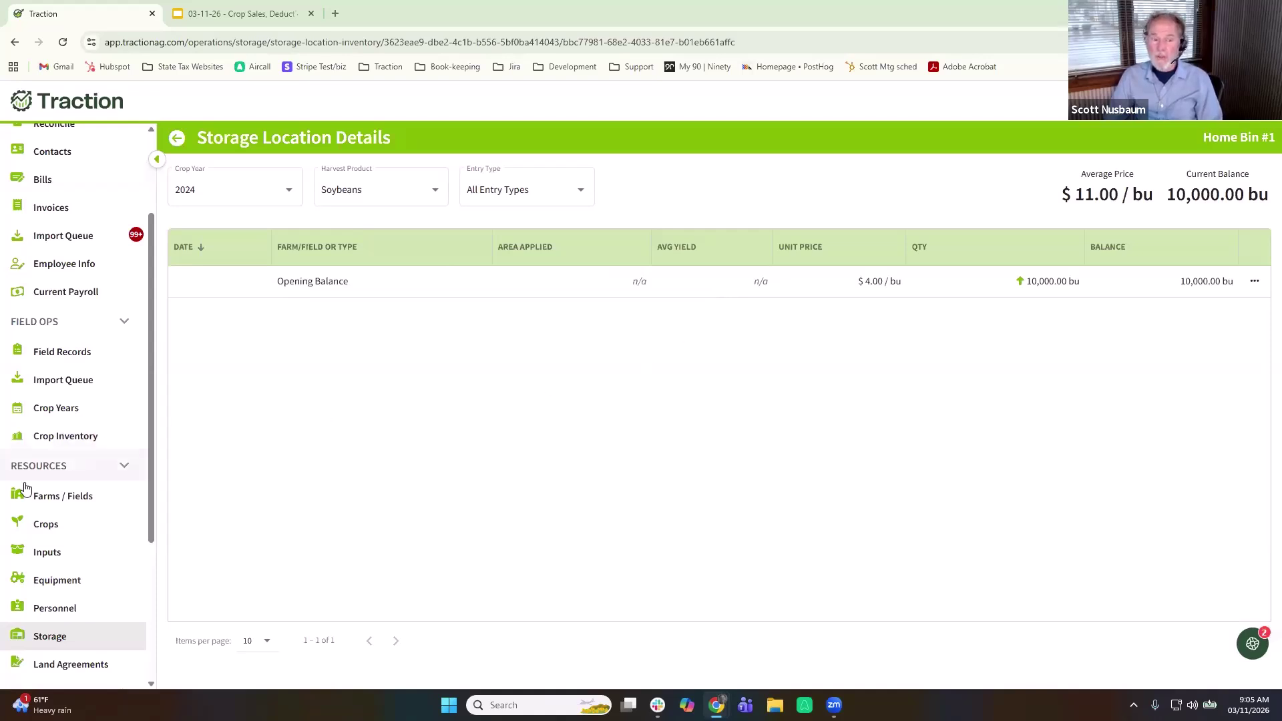
Step: Open the detailed Field Profit Center report from the Field Ops reports
scroll(98, 492, "down", 3)
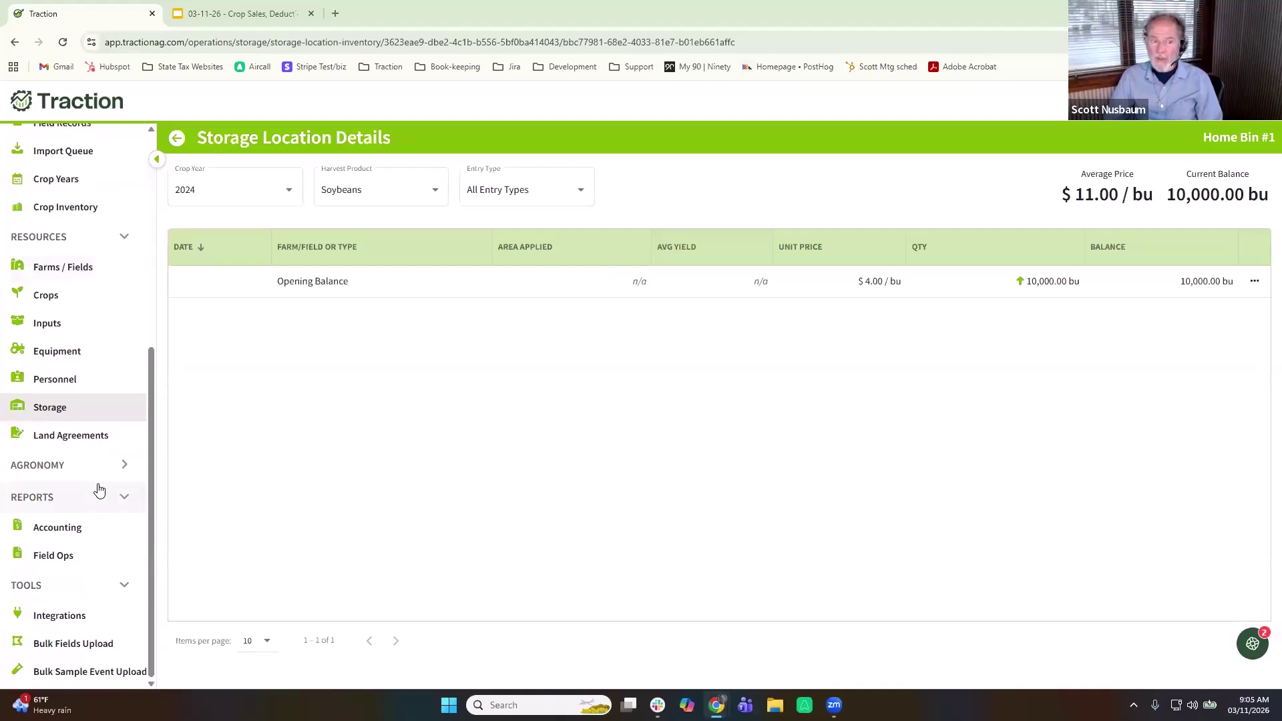
left_click(84, 565)
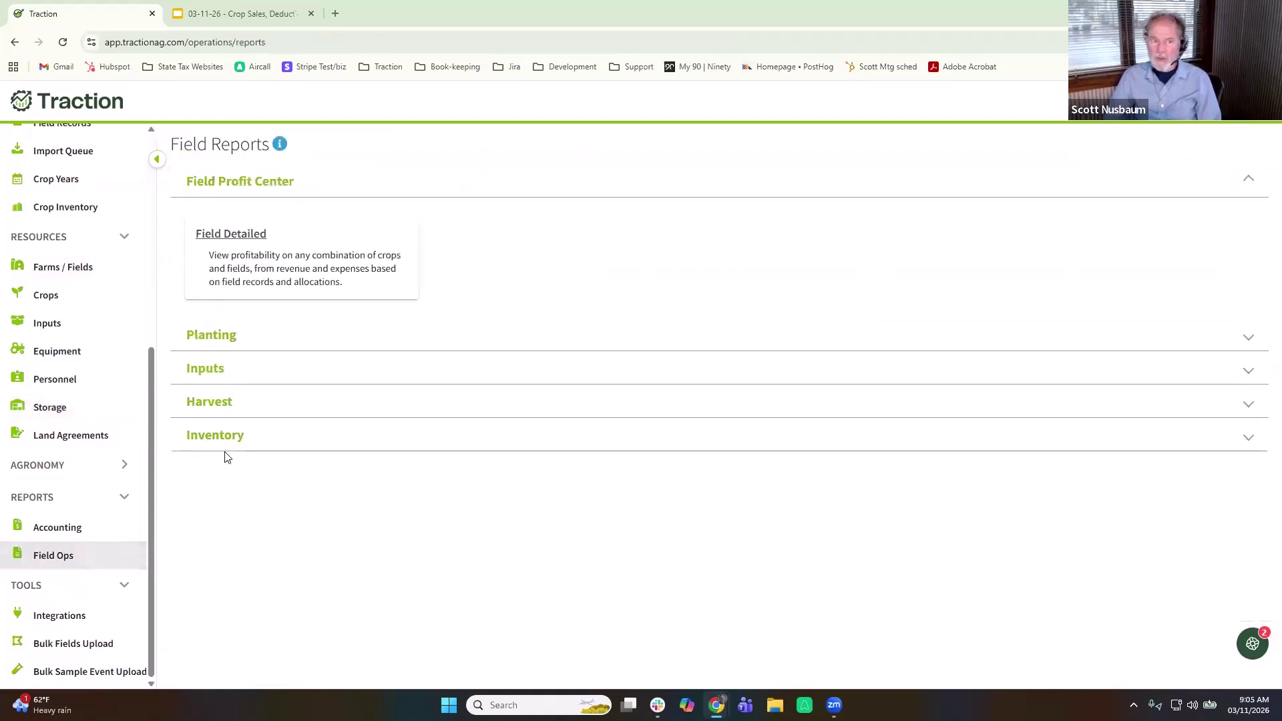
left_click(271, 252)
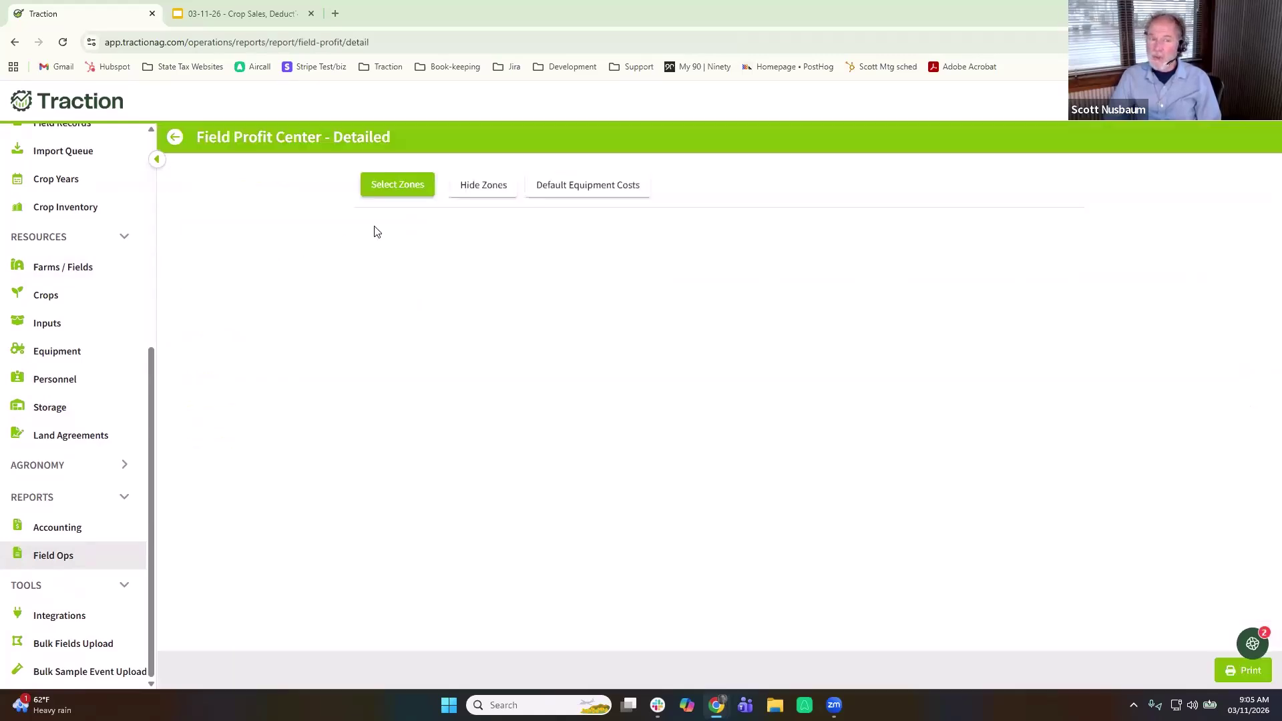
left_click(416, 184)
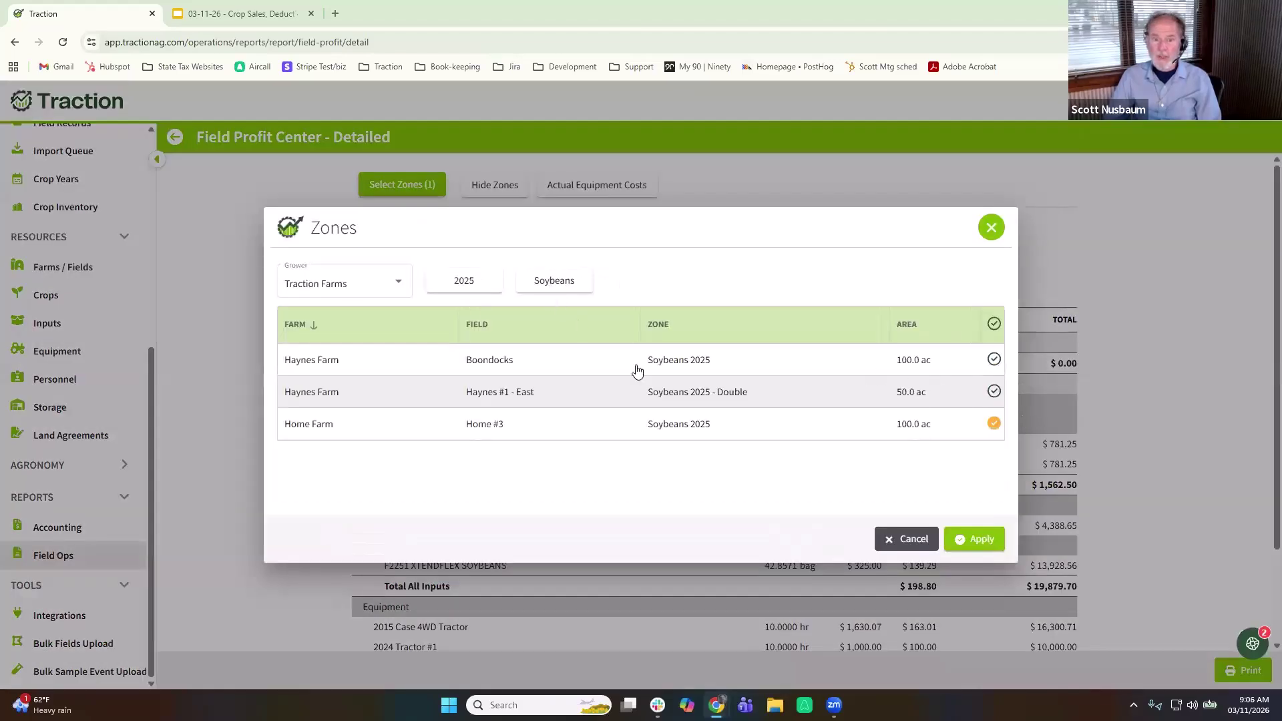
left_click(1120, 212)
left_click(1034, 184)
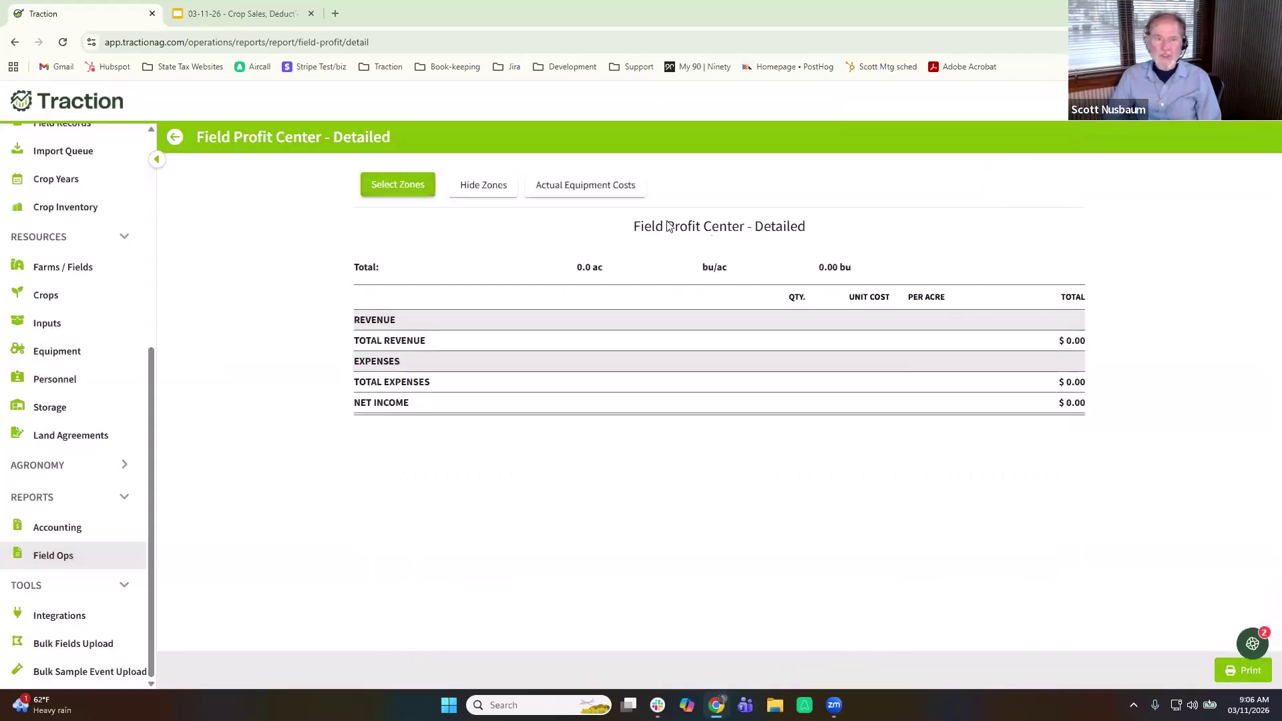
Step: Apply the Home Farm Home #3 Soybeans 2025 zone to the report and examine its revenue and expenses
left_click(403, 184)
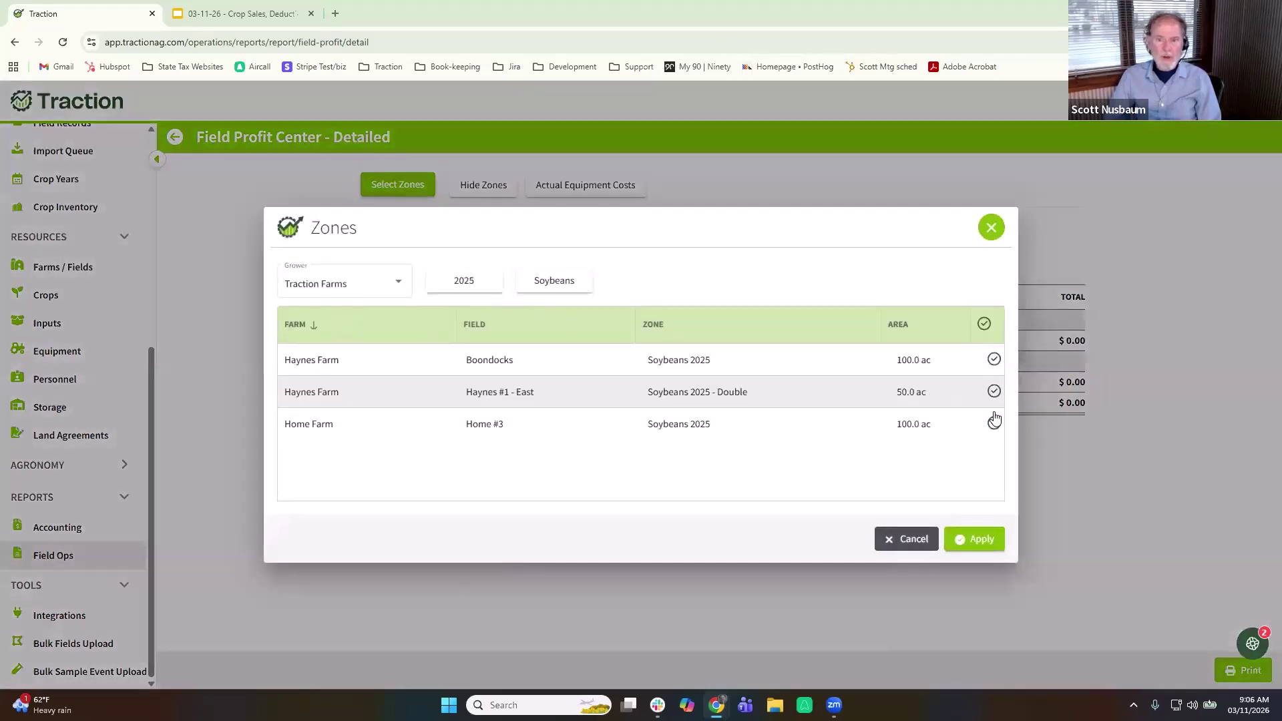
left_click(995, 425)
left_click(977, 541)
left_click(1032, 186)
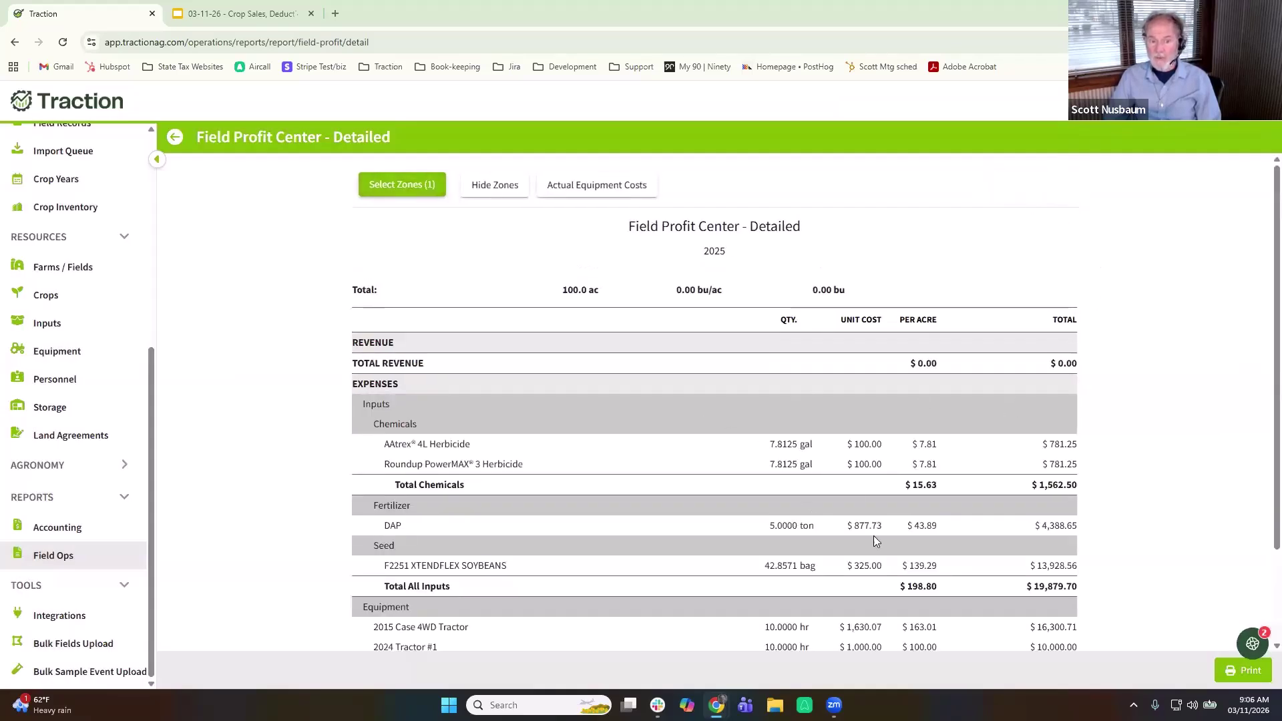
scroll(924, 565, "down", 2)
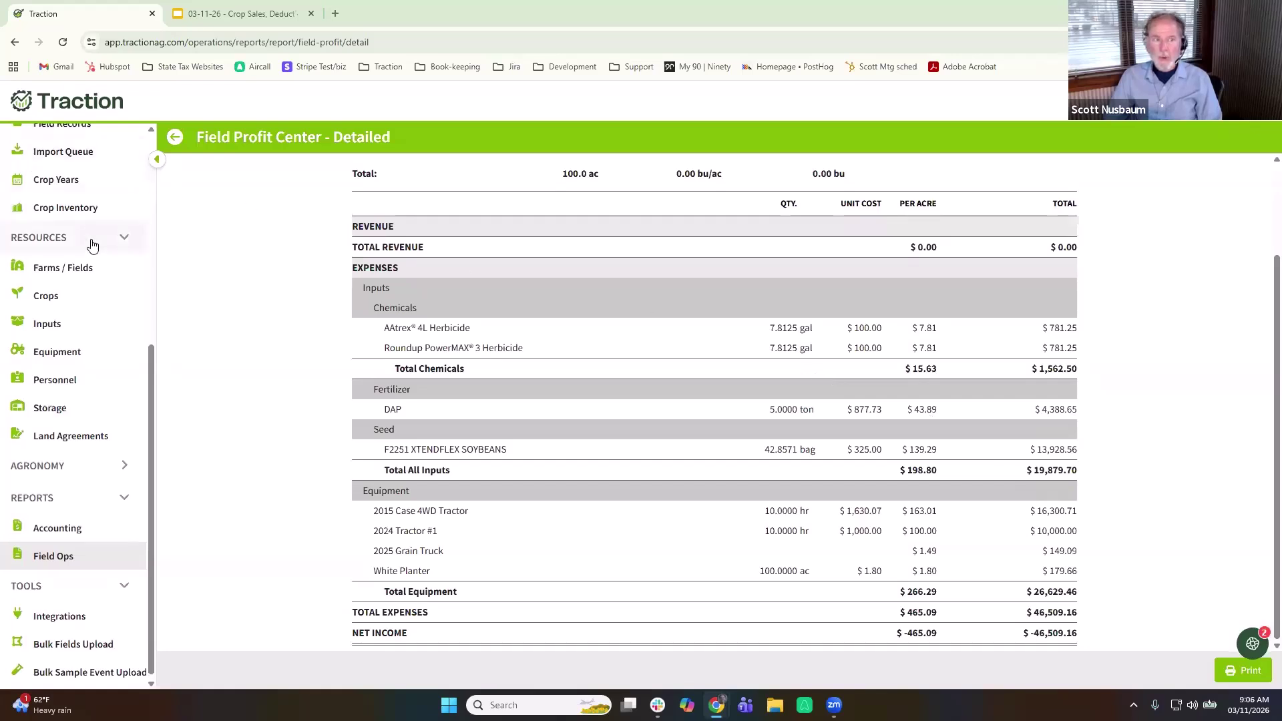
Step: Start a new Harvest field record for the Home Farm Home #3 Soybeans 2025 zone
scroll(92, 246, "up", 2)
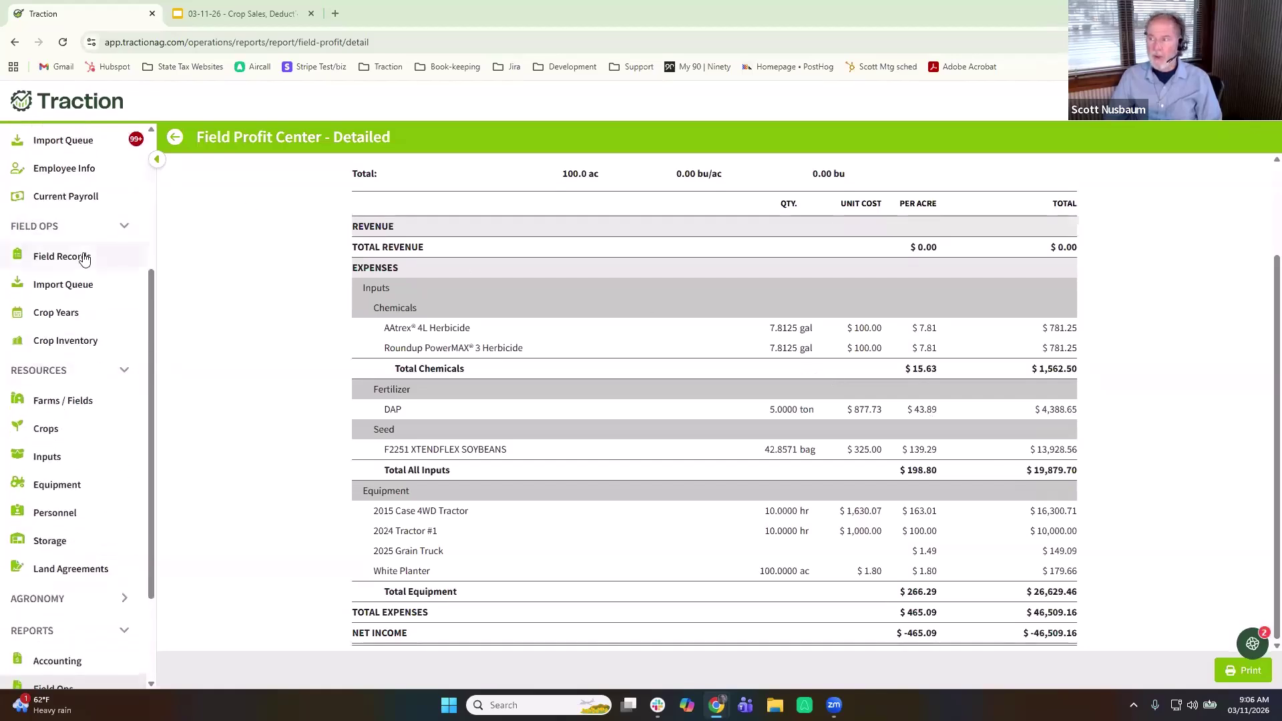
left_click(83, 259)
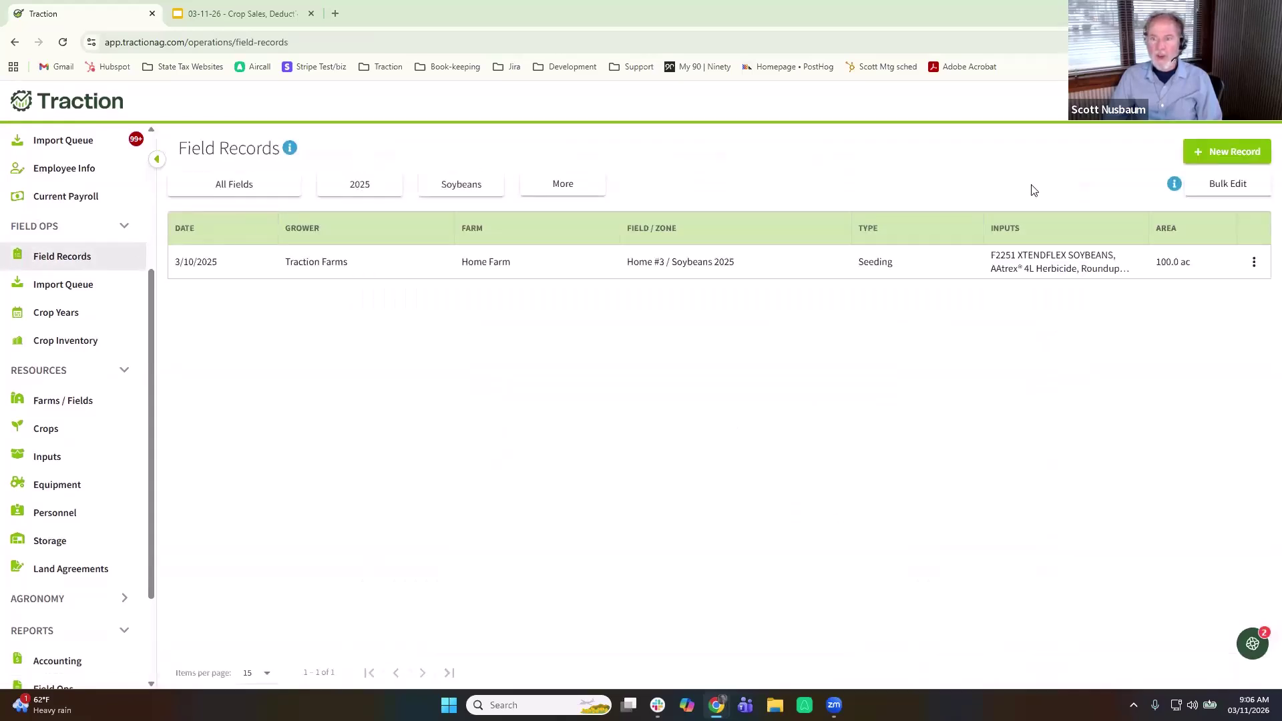
left_click(1226, 152)
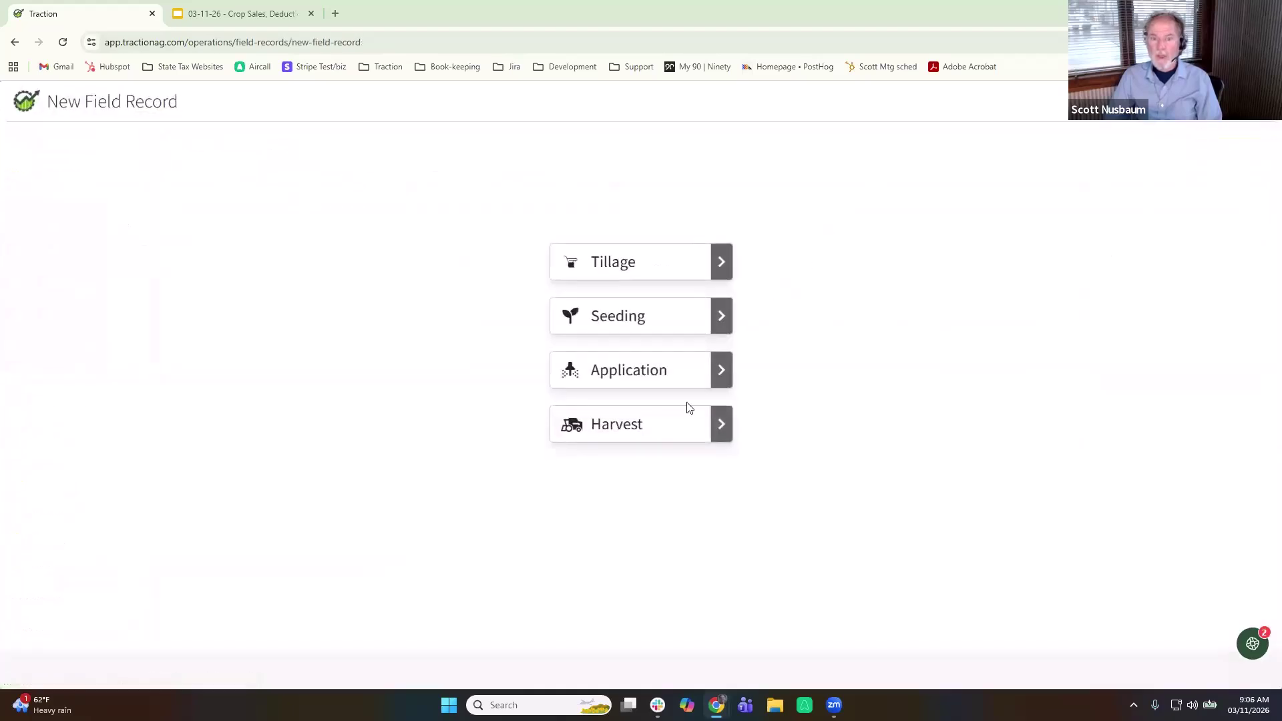
left_click(647, 425)
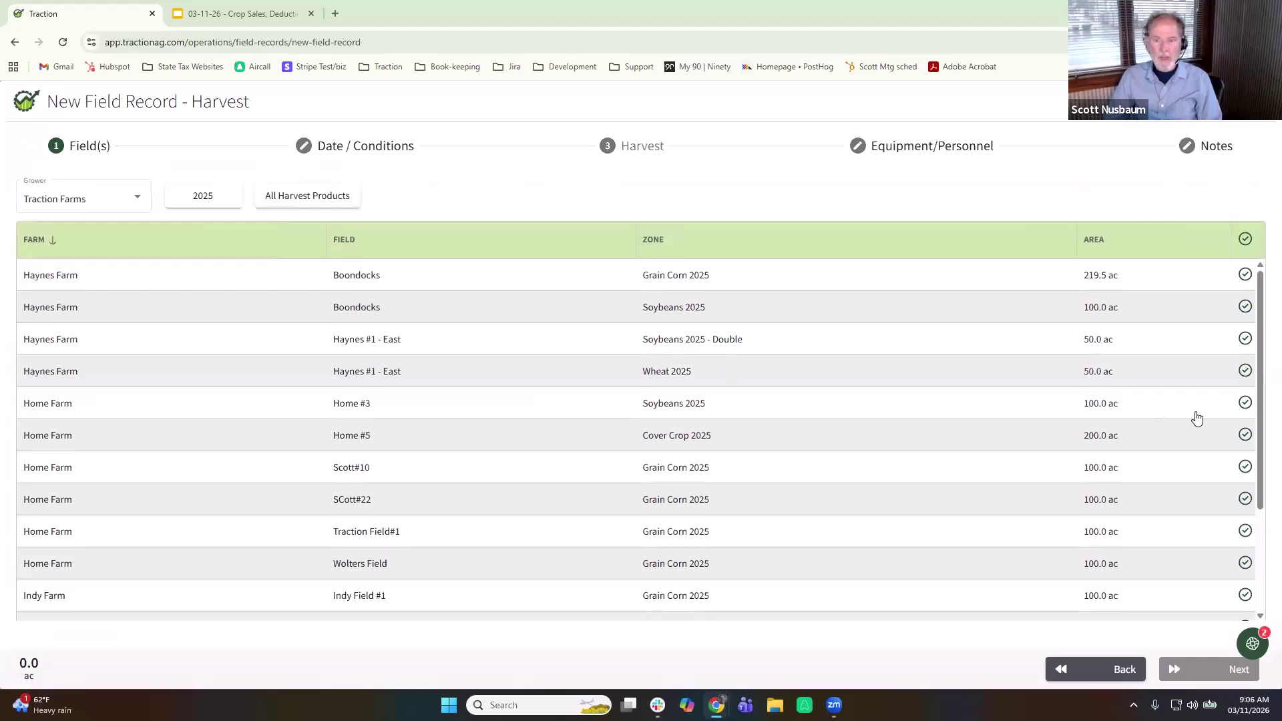
left_click(1246, 404)
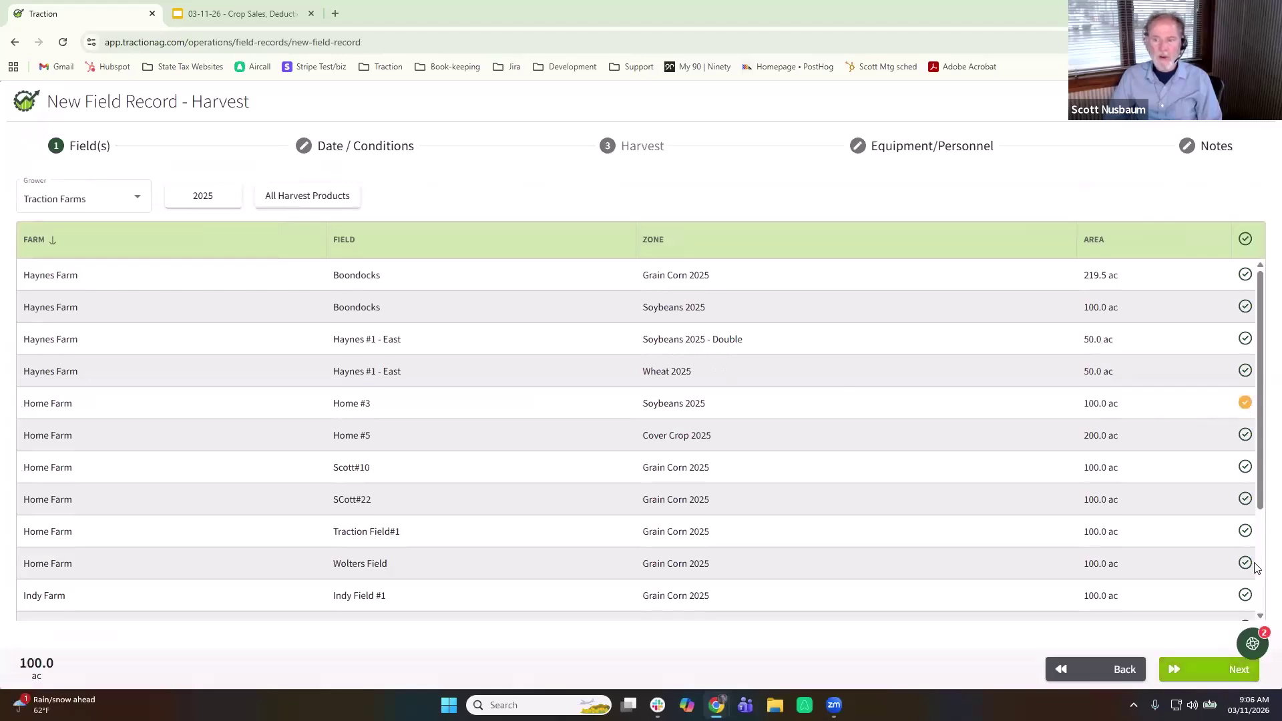
left_click(1214, 670)
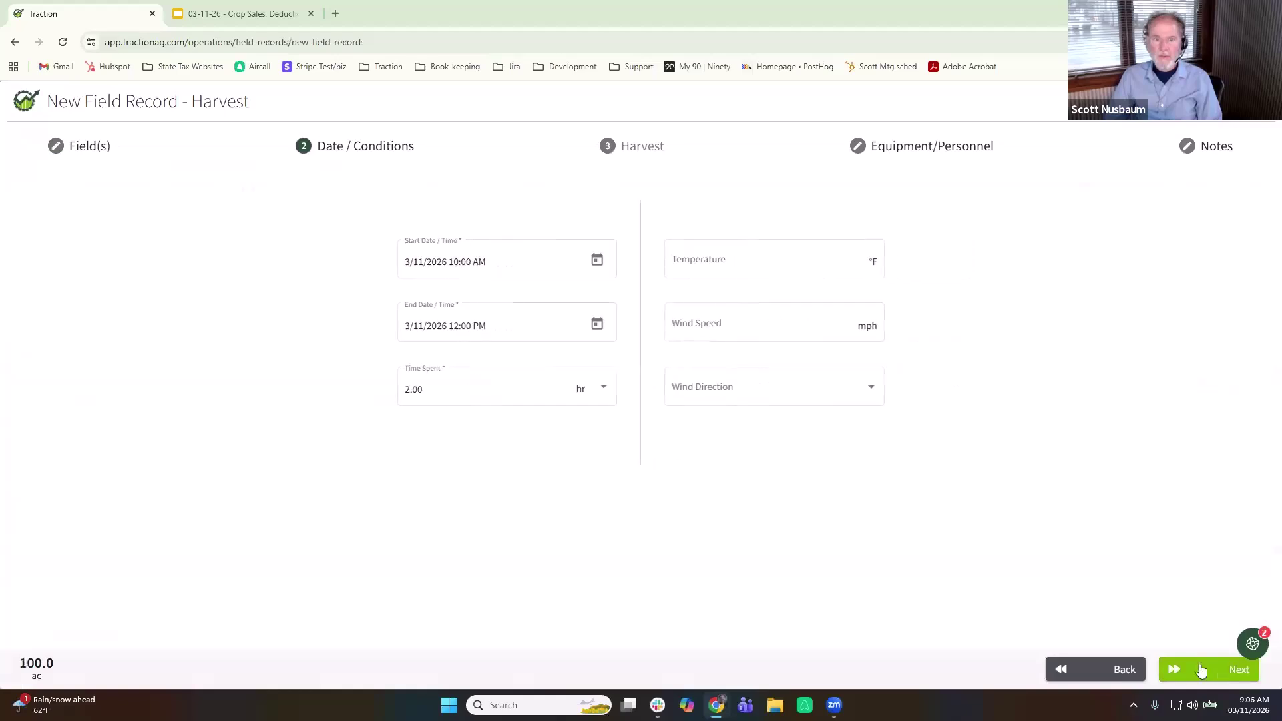
Step: Set the harvest's time spent to 6 hours and continue to the yield details
left_click(467, 390)
key("ctrl+a")
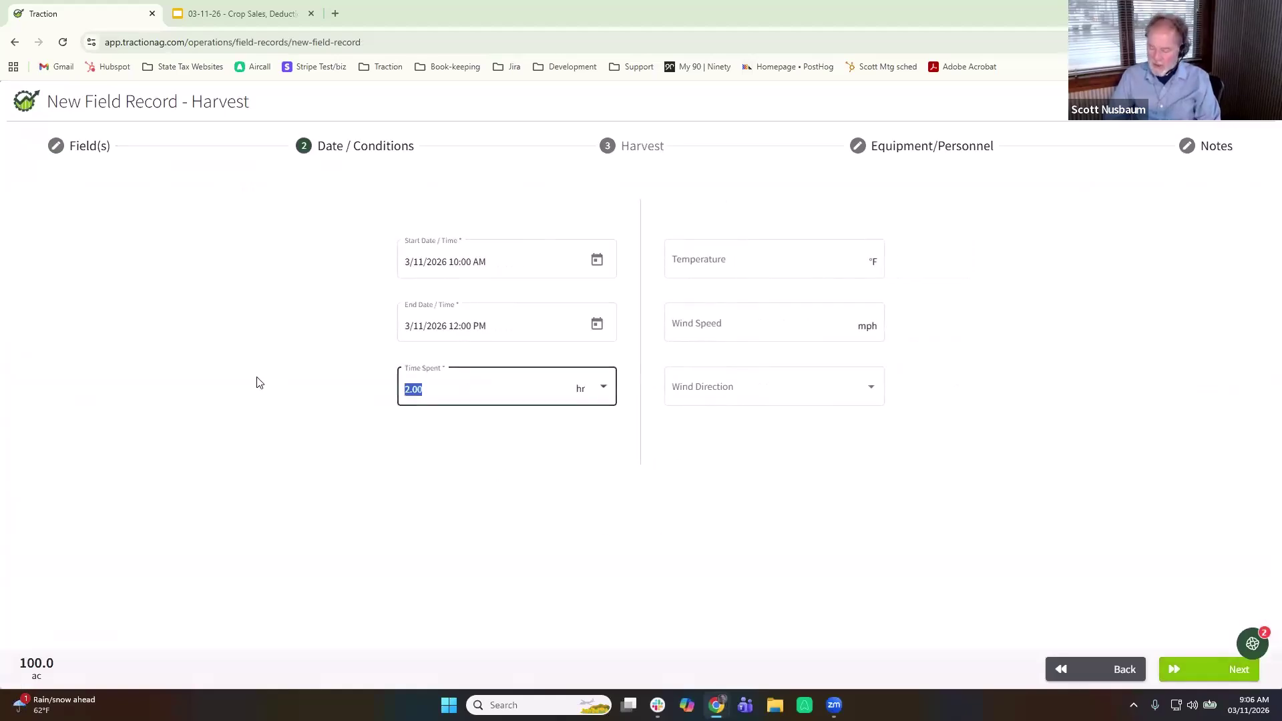
type("6")
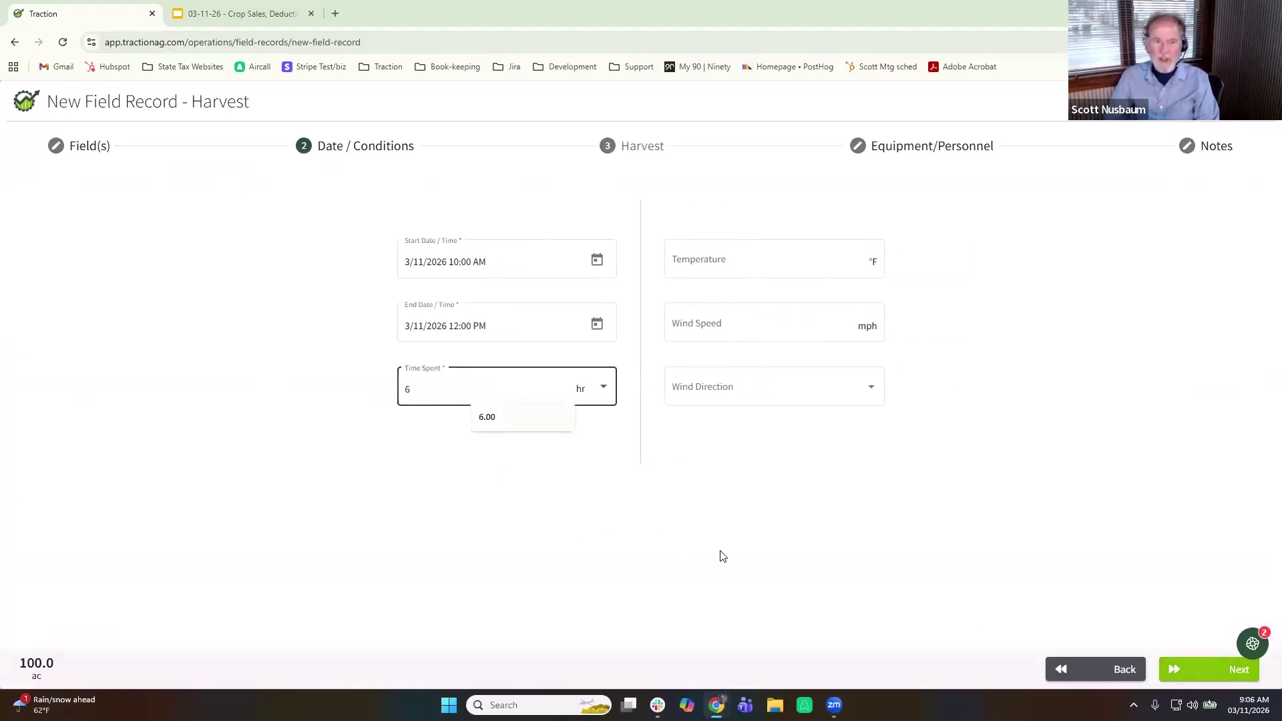
left_click(719, 539)
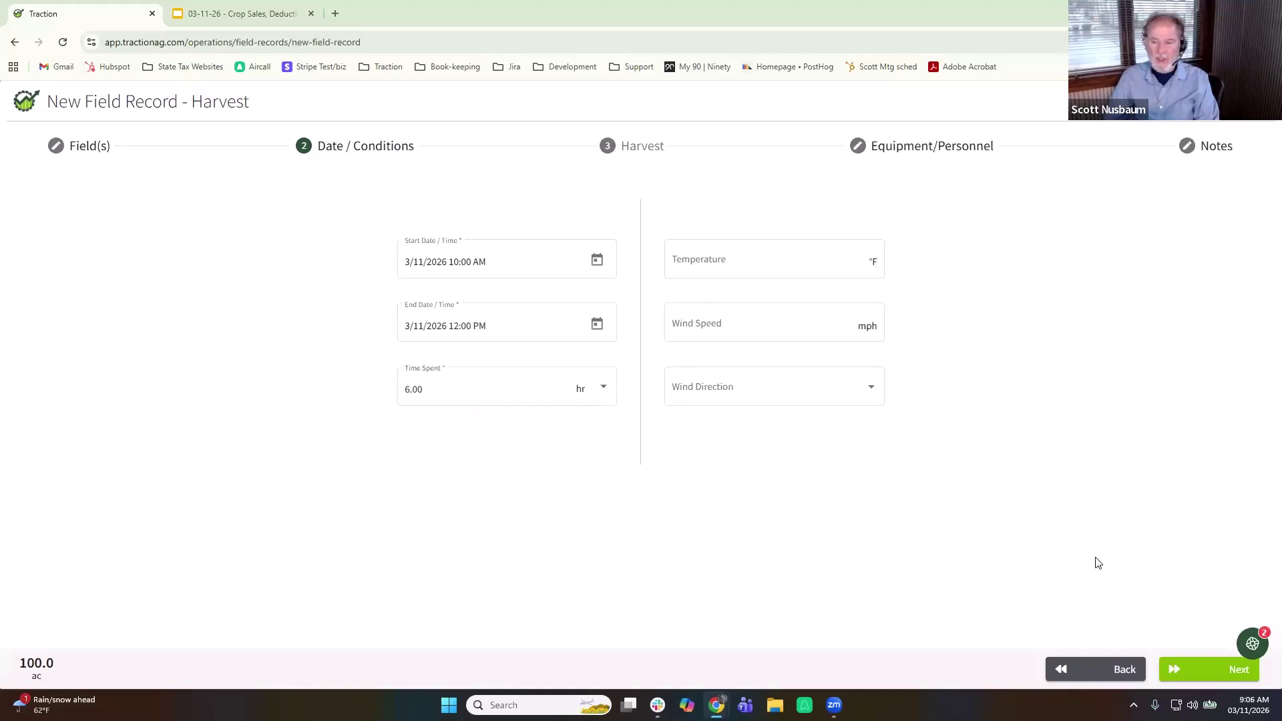
left_click(1185, 666)
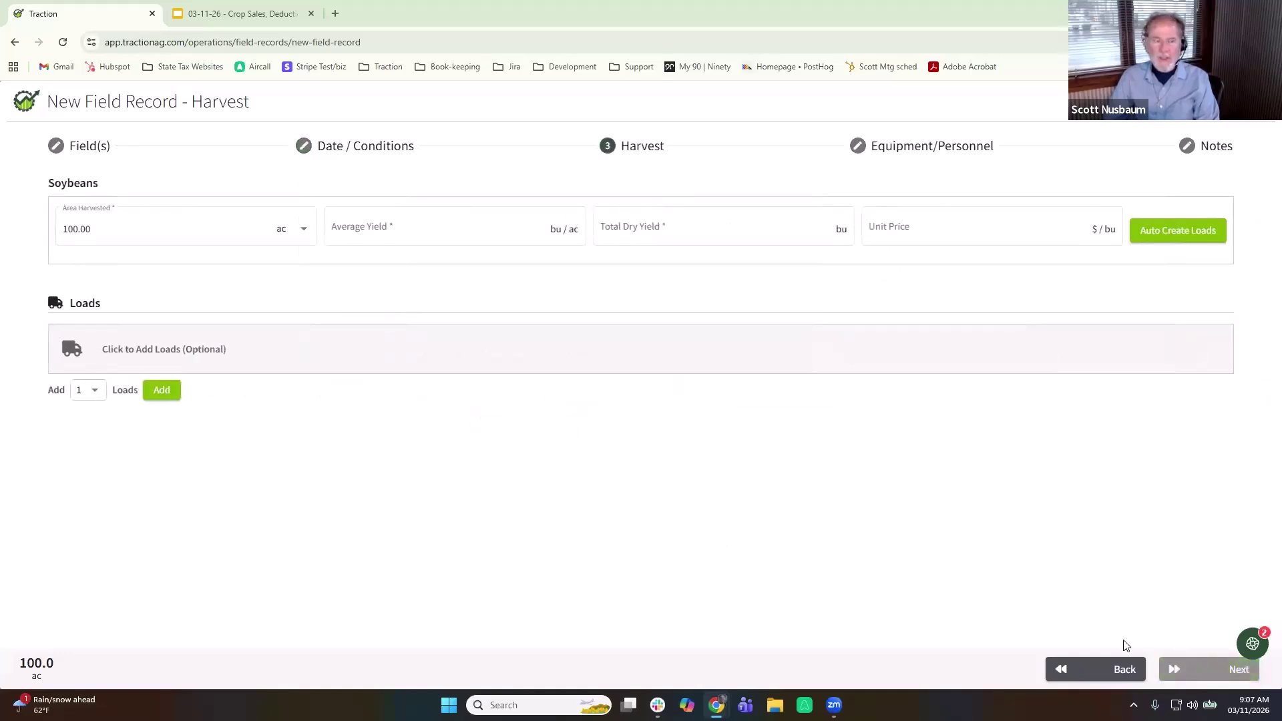
Step: Set the soybean average yield to 60 bushels per acre
left_click(76, 218)
left_click(386, 229)
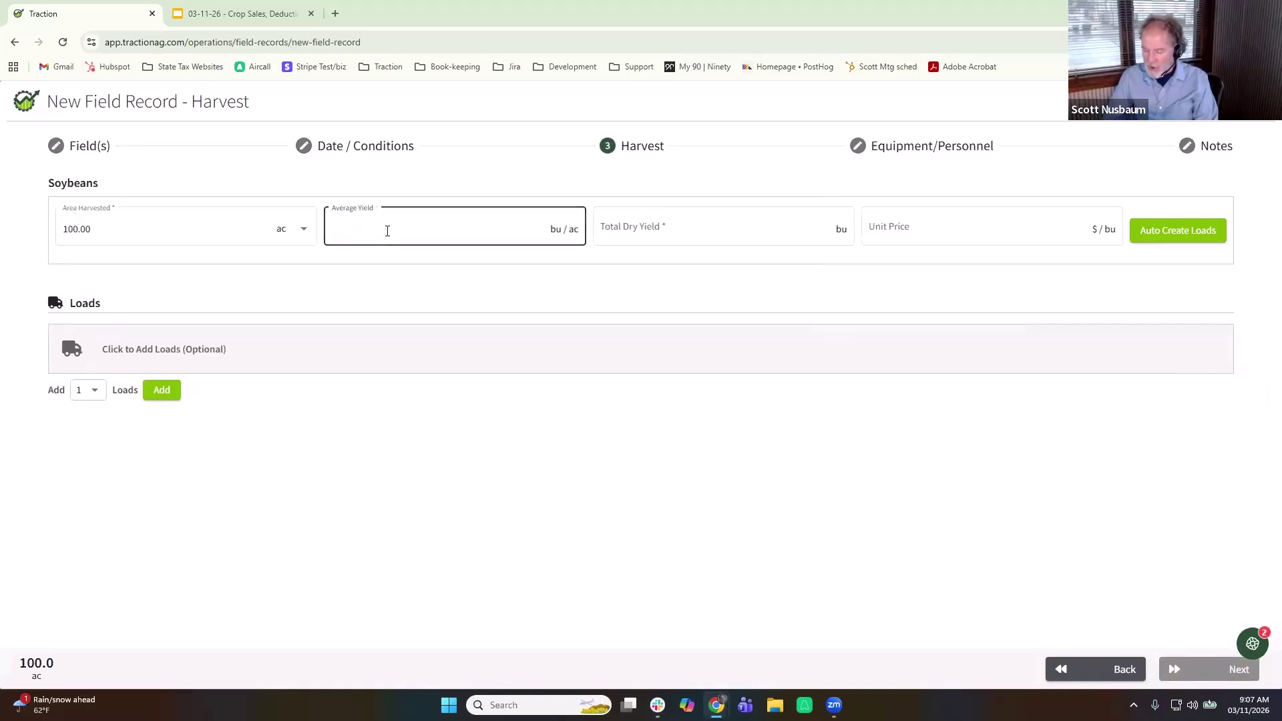
type("60")
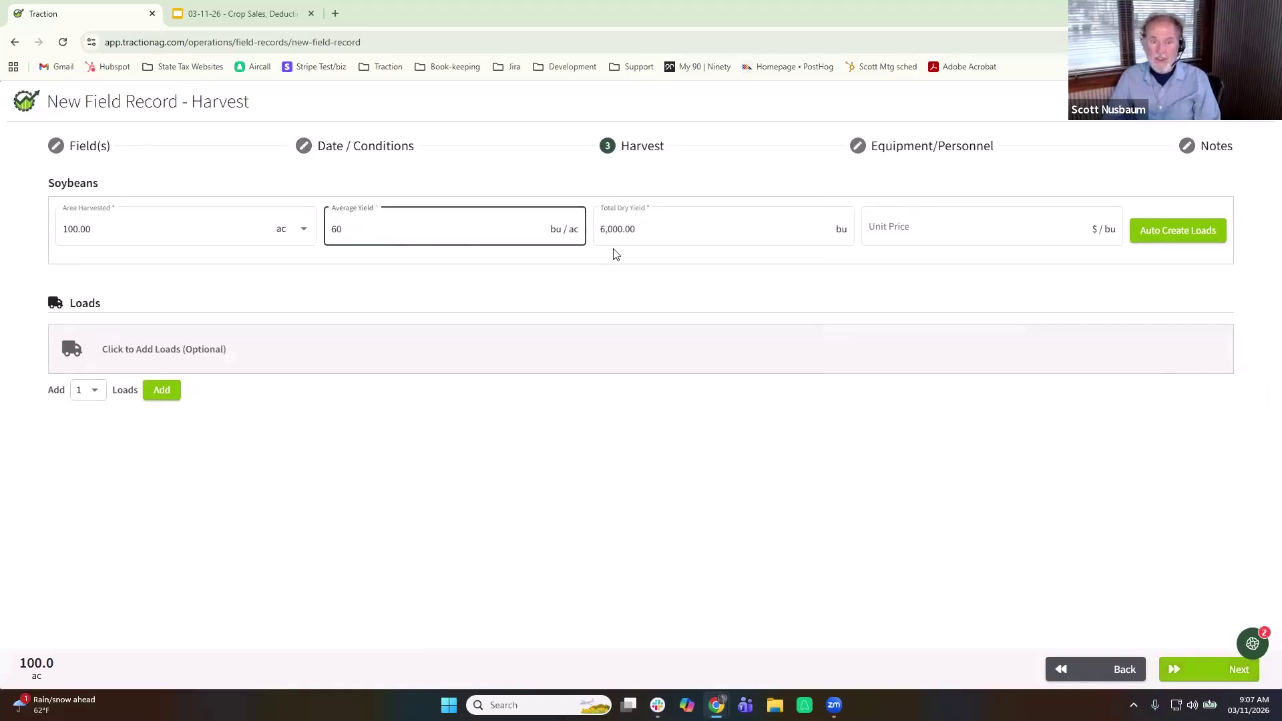
left_click(516, 420)
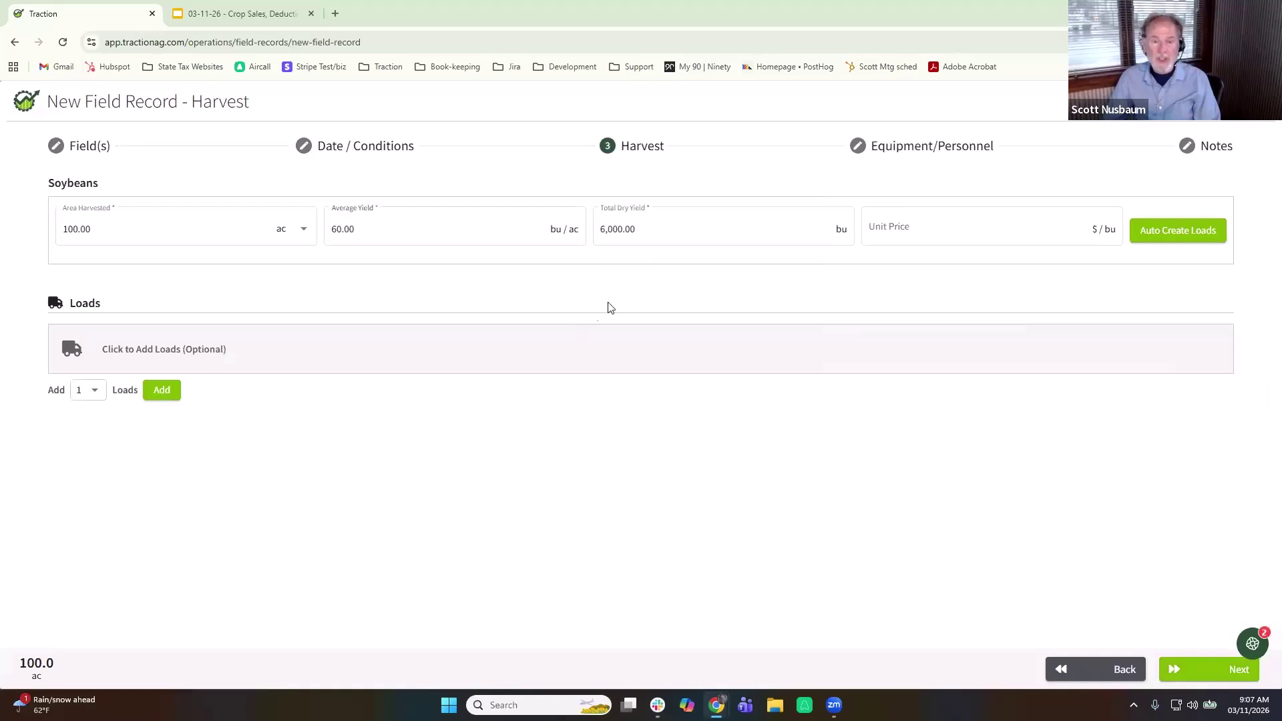
Step: Set the total dry yield of the soybean harvest to 6,123 bushels
left_click(668, 226)
double_click(637, 226)
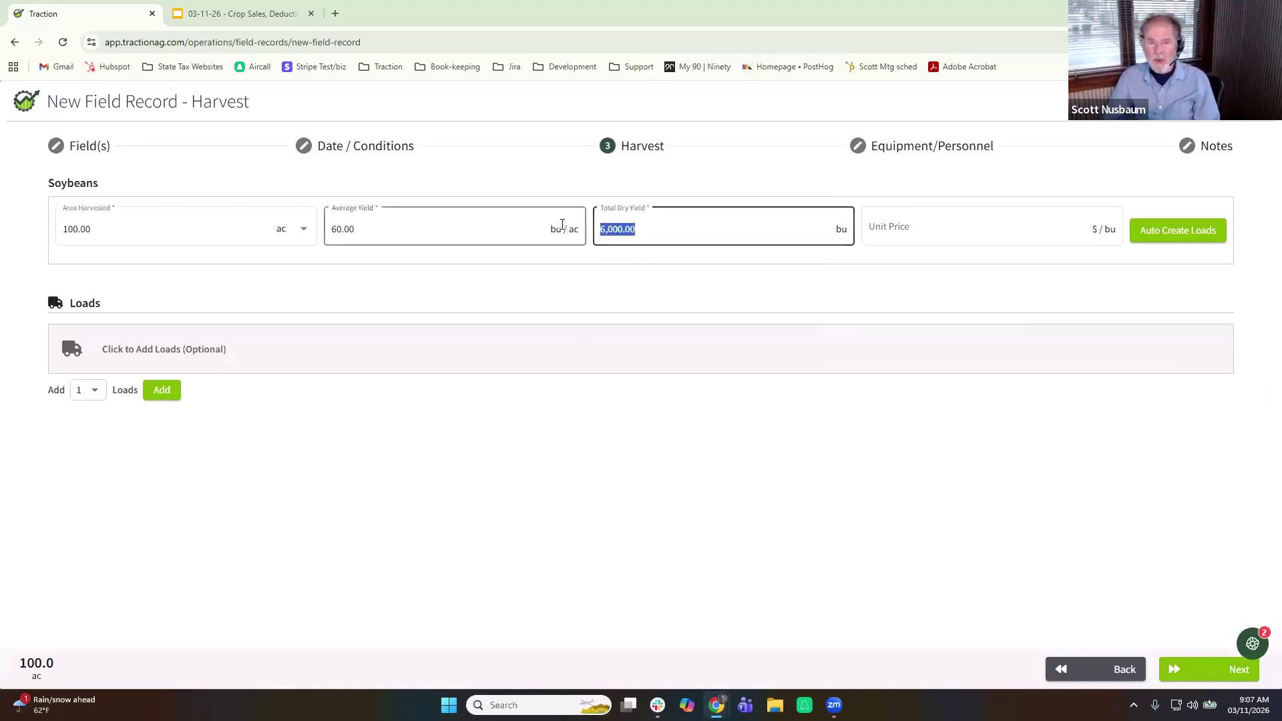
type("6")
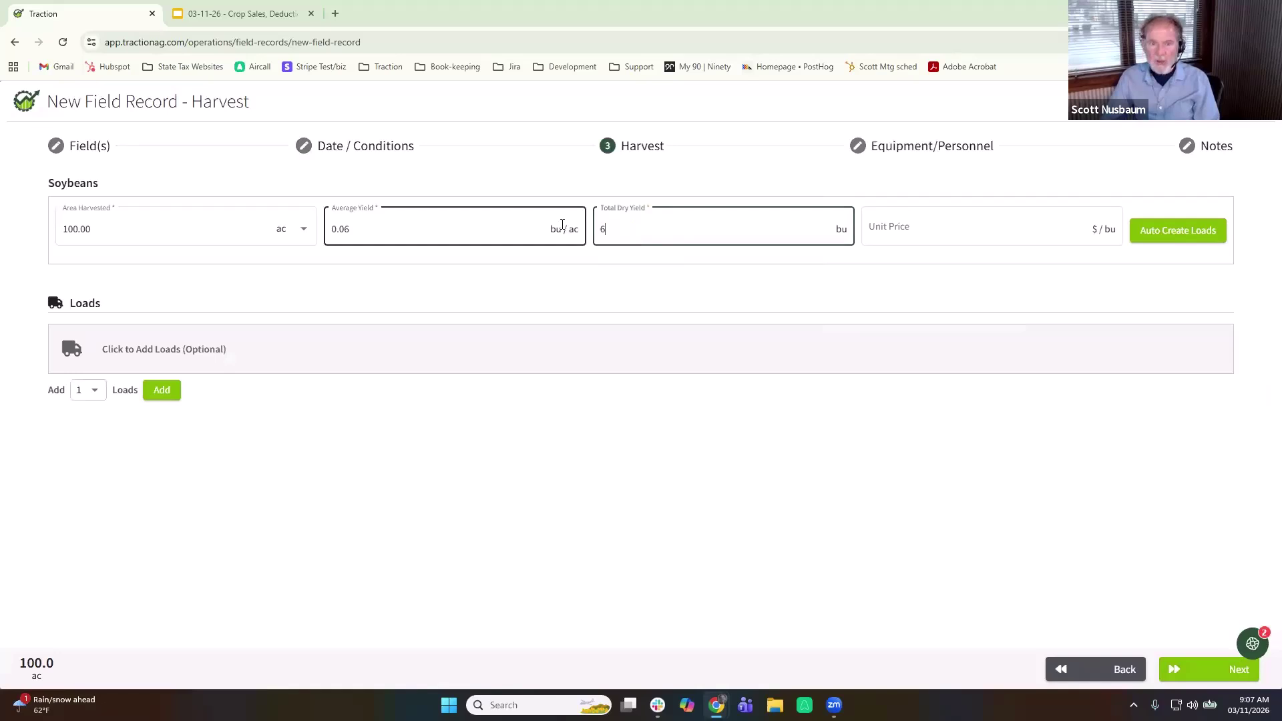
type("123")
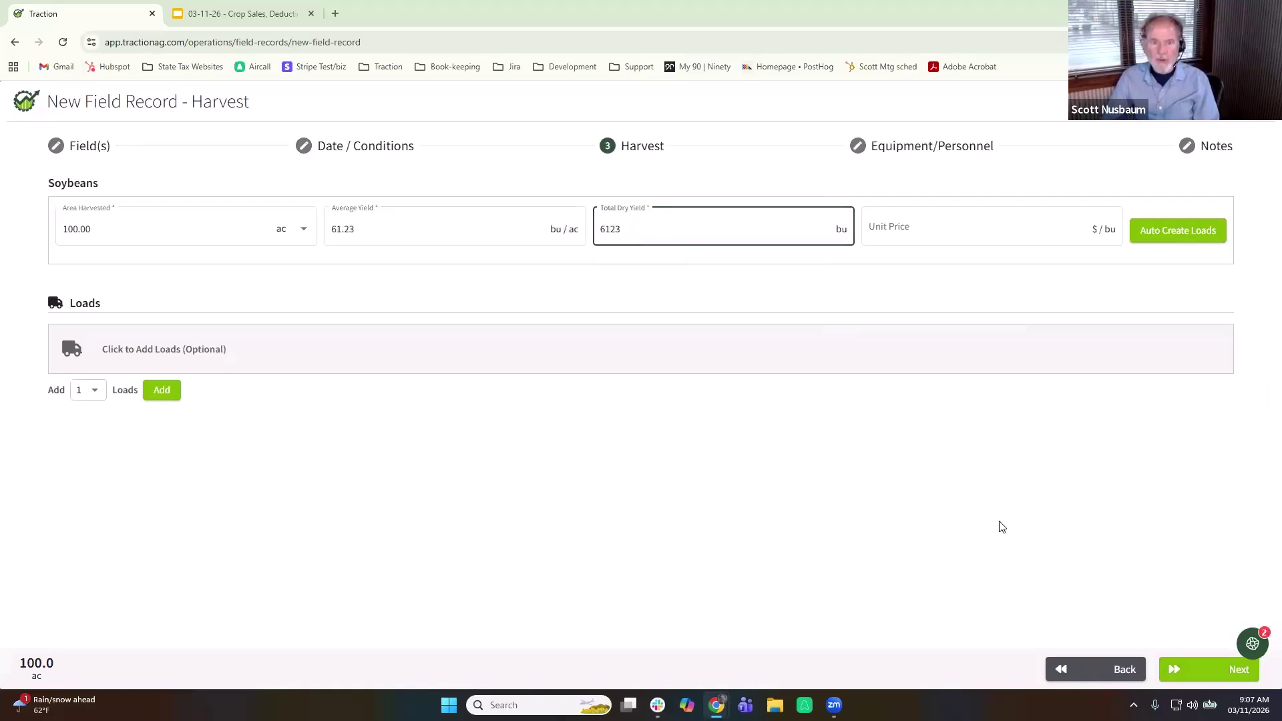
left_click(358, 211)
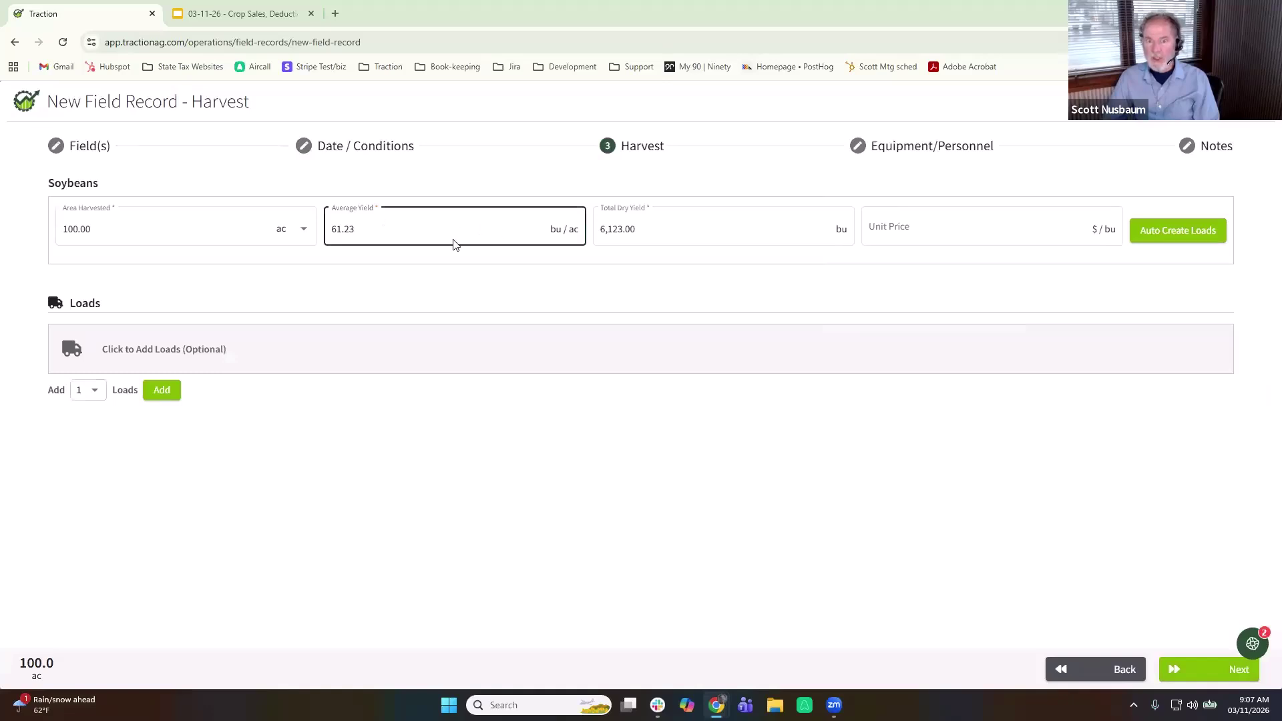
Step: Set the unit price of the harvested soybeans to 10.00 per bushel
left_click(949, 227)
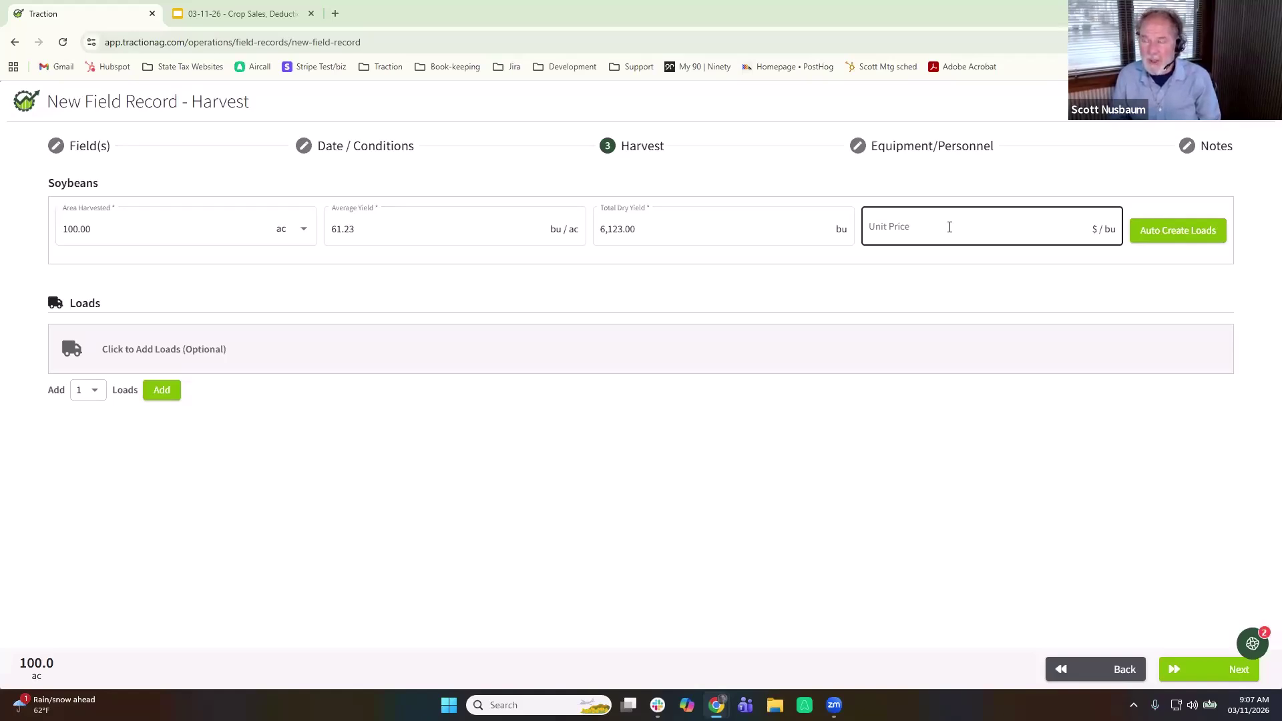
left_click(949, 227)
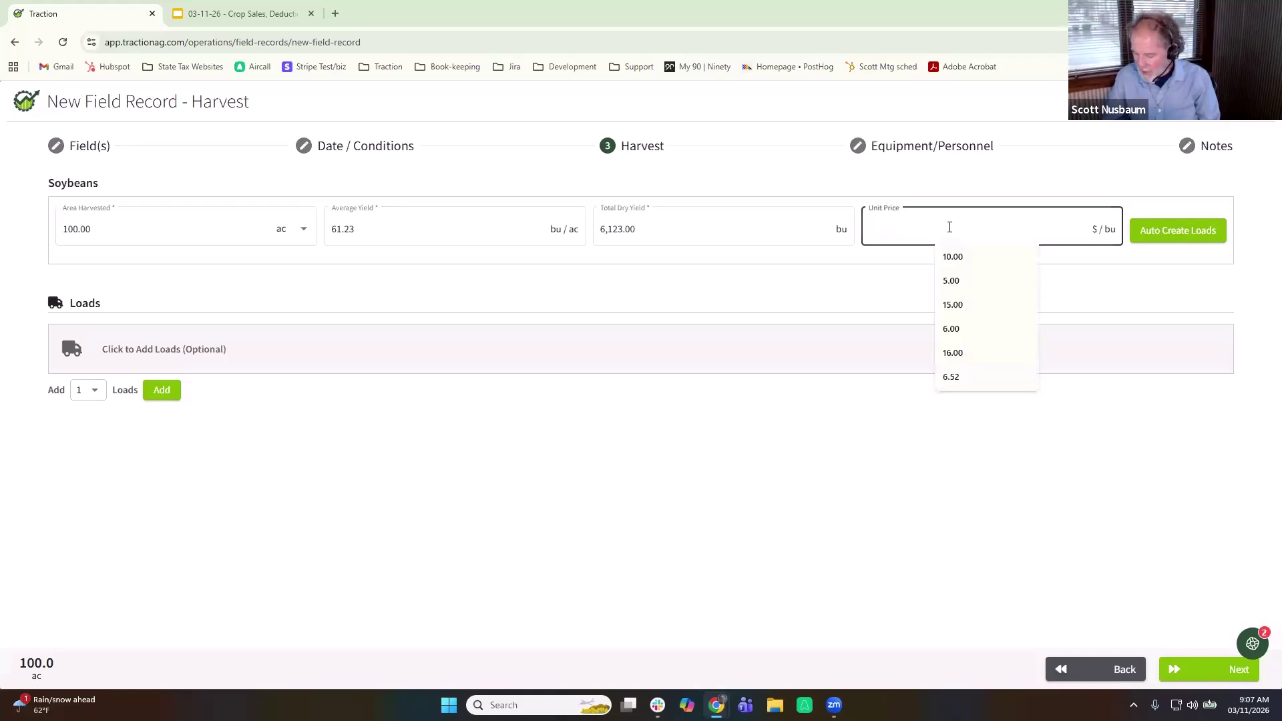
type("10")
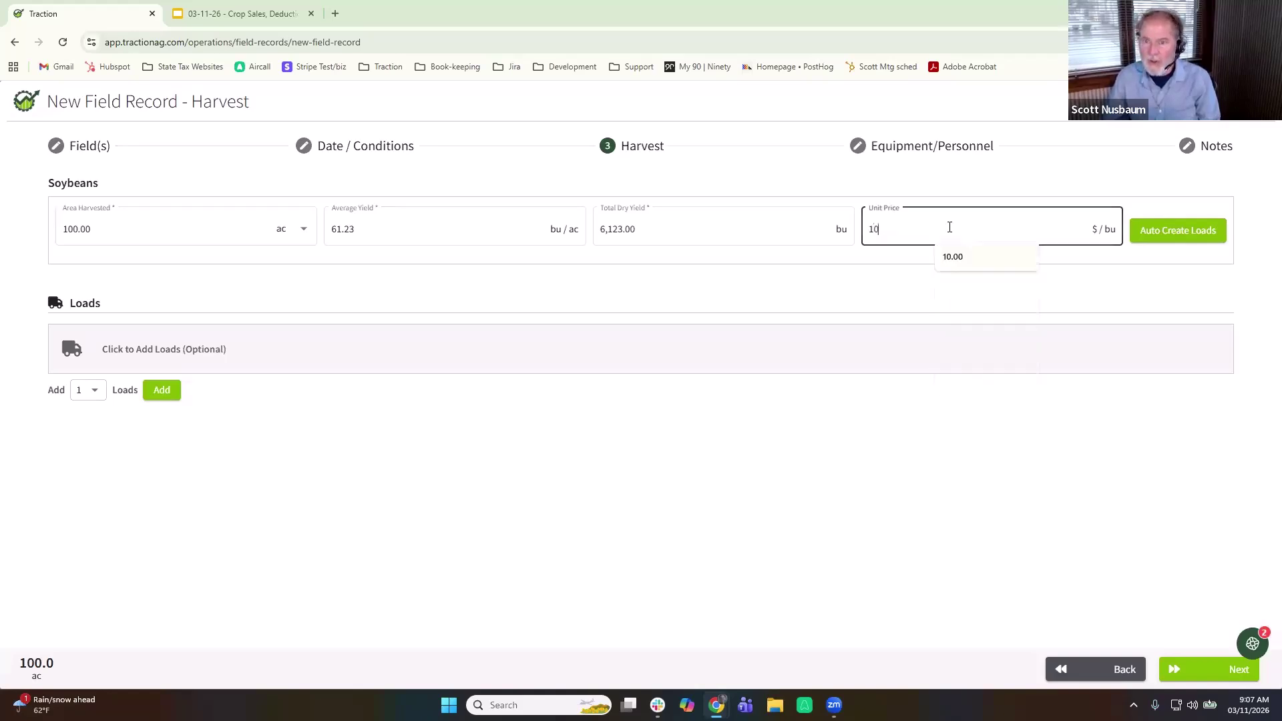
left_click(960, 428)
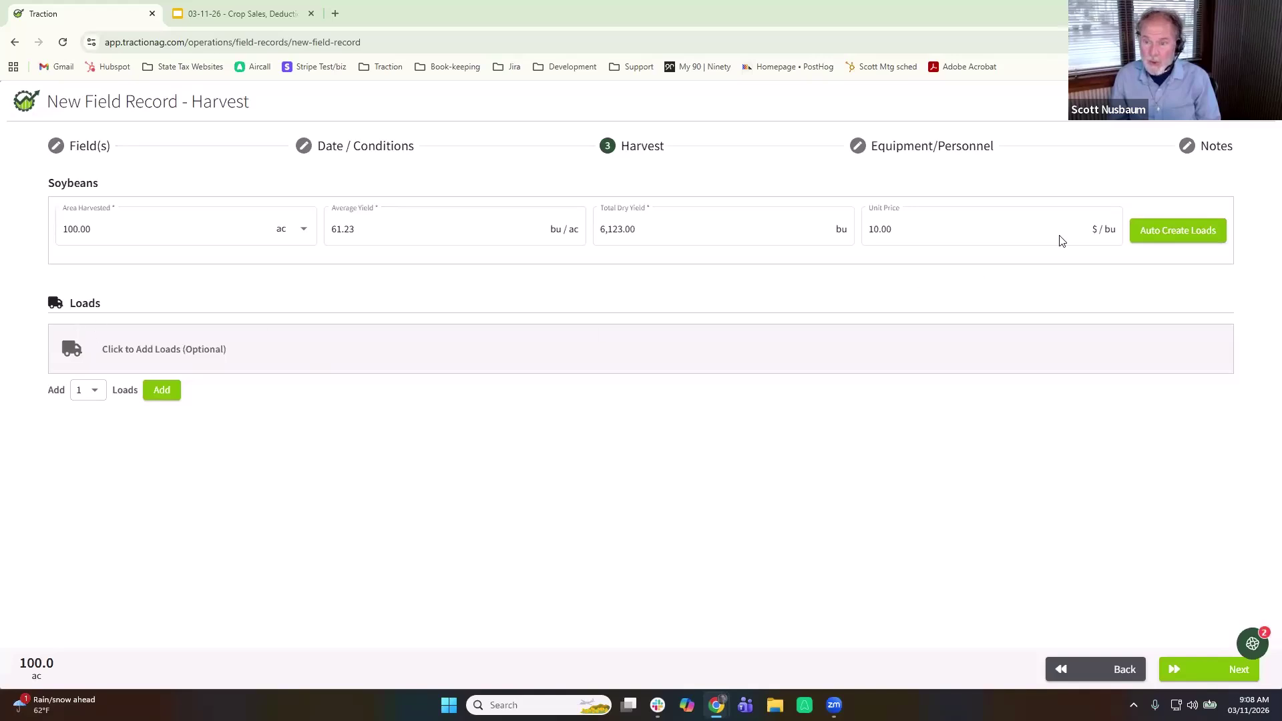
Step: Auto-create the harvest load with Home Bin #1 as its storage location, and continue to the equipment and personnel details
left_click(1193, 233)
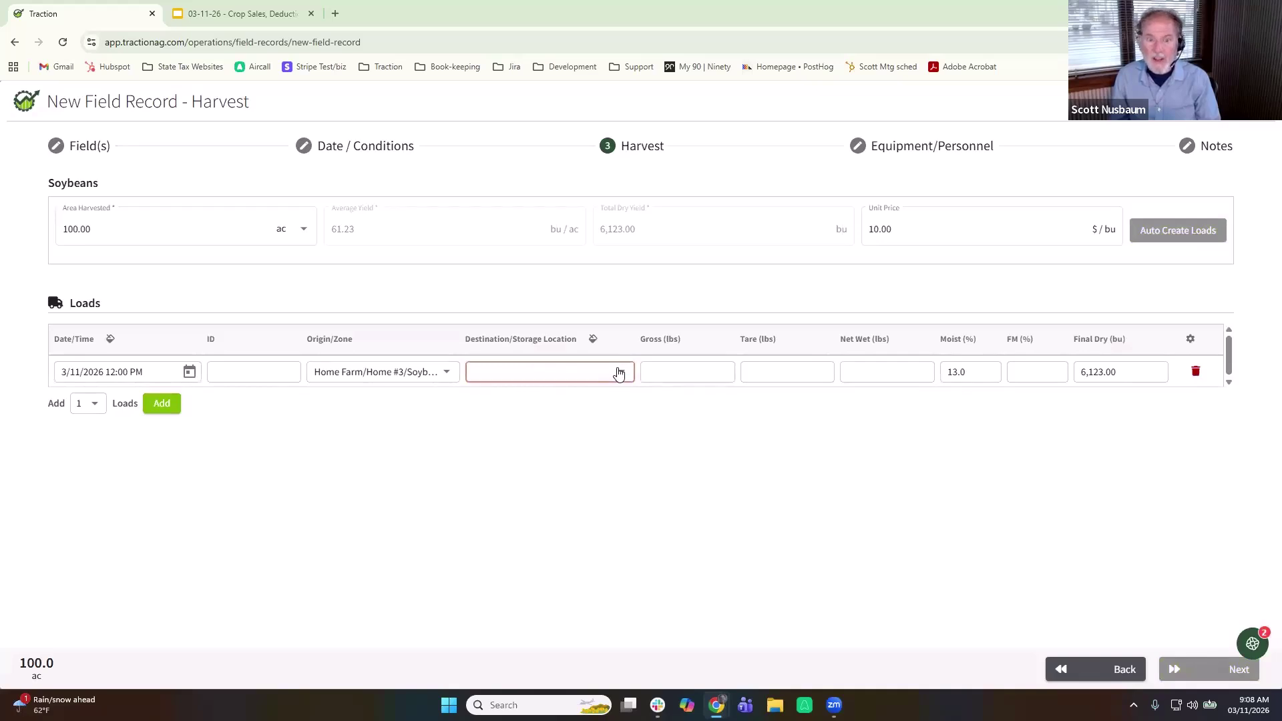
left_click(619, 374)
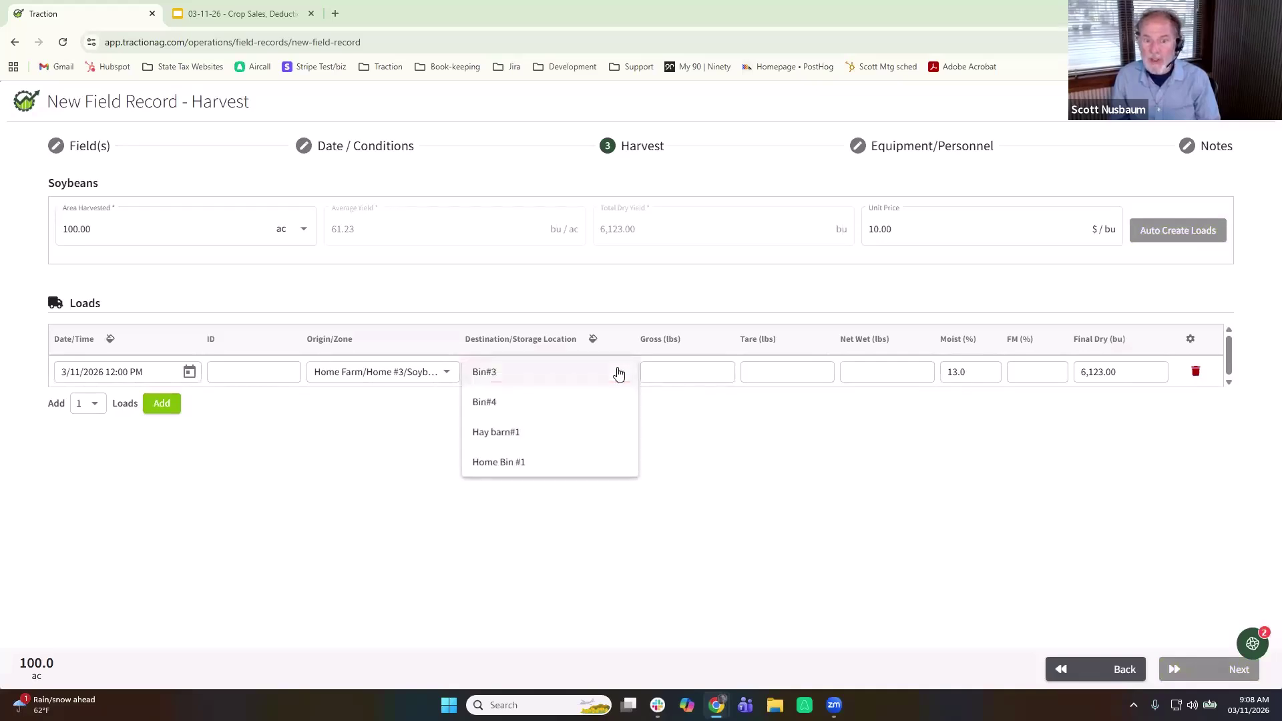
left_click(562, 467)
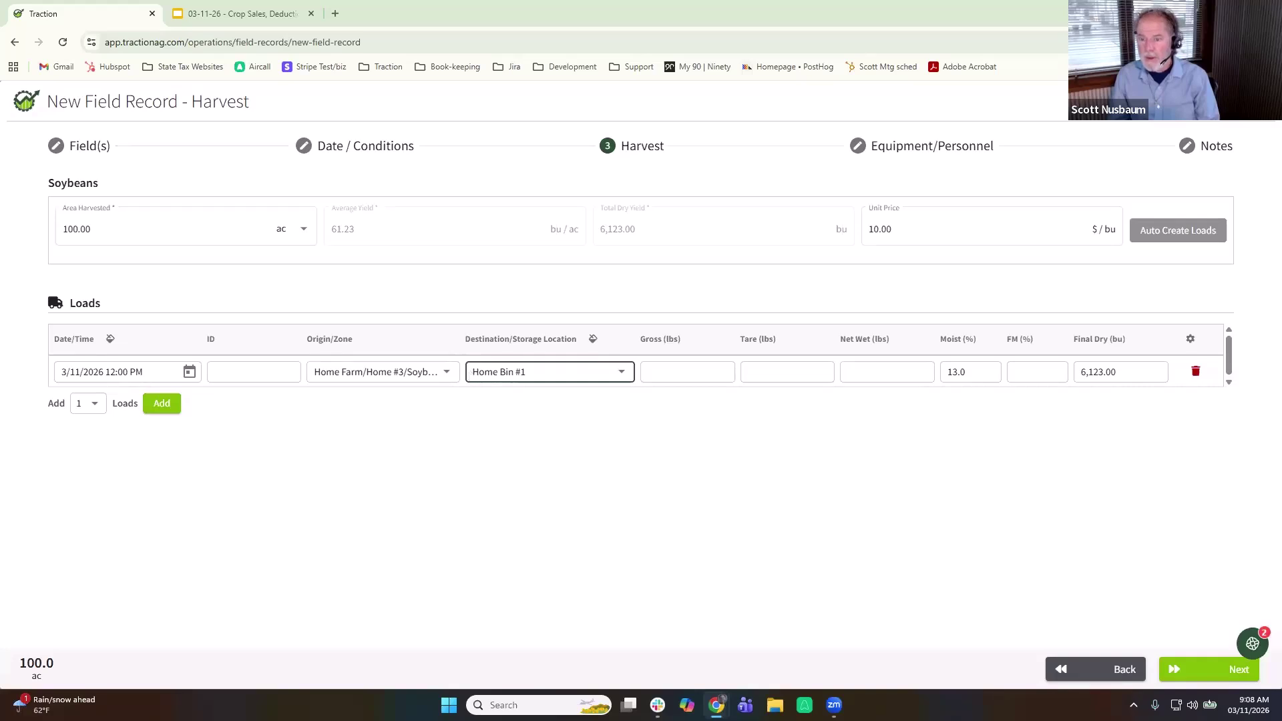
left_click(1209, 680)
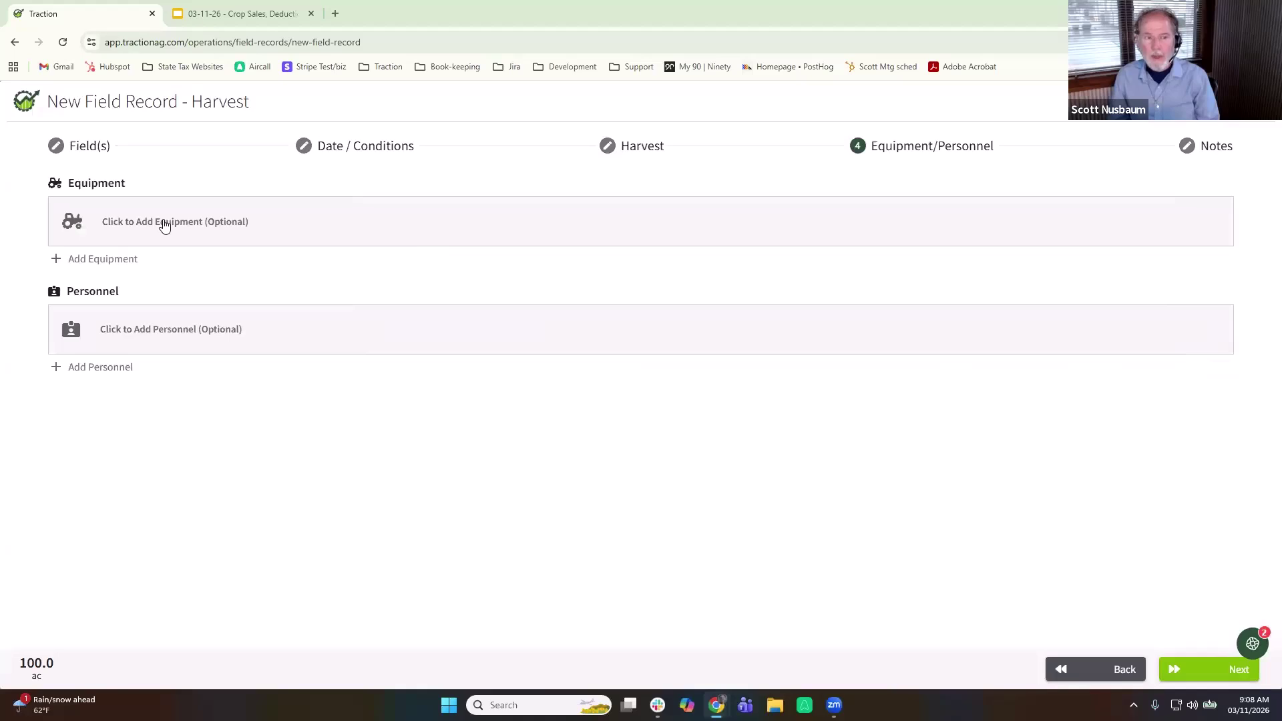
Step: Add the 2015 JD Combine and the first listed employee to the harvest record, and finish the record
left_click(164, 226)
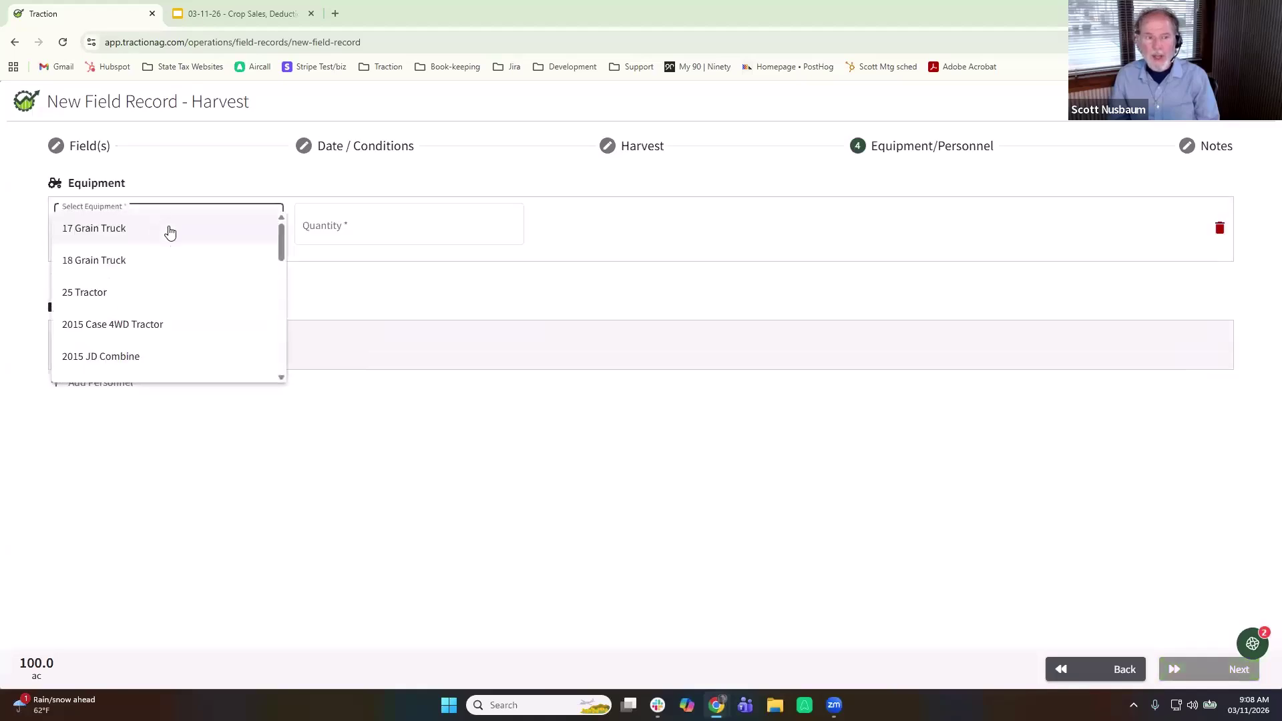
left_click(165, 360)
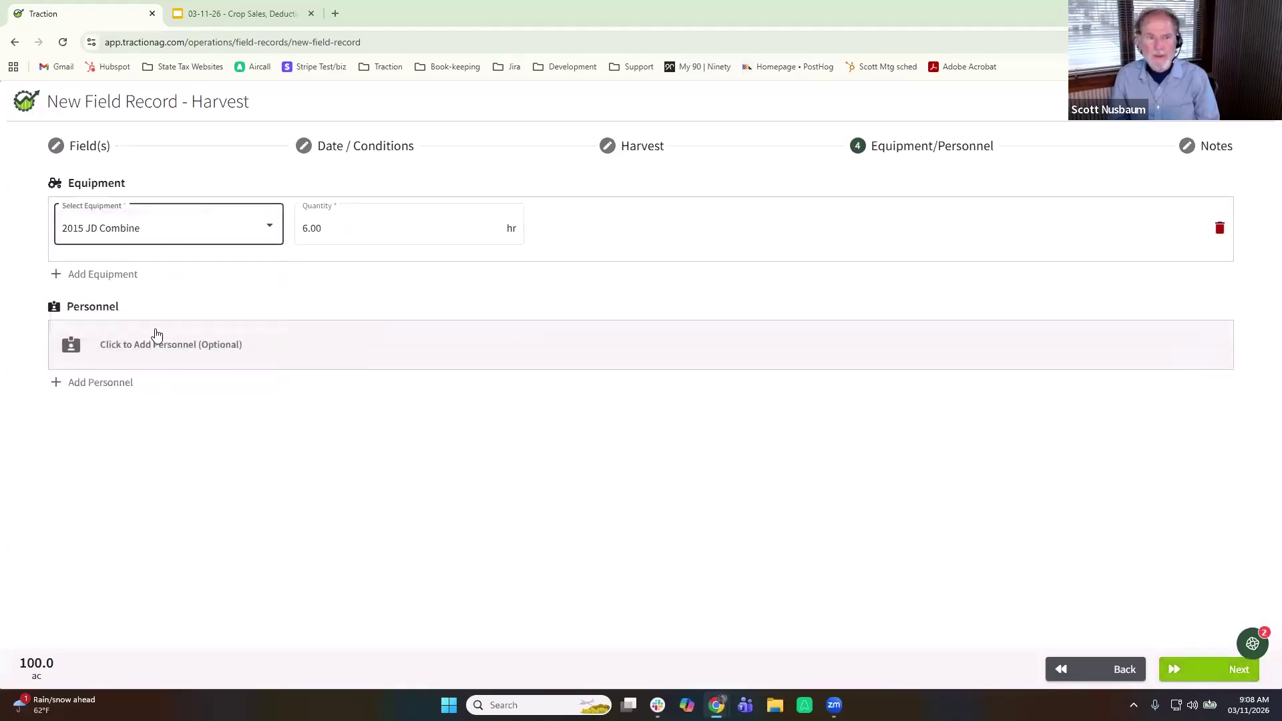
left_click(167, 349)
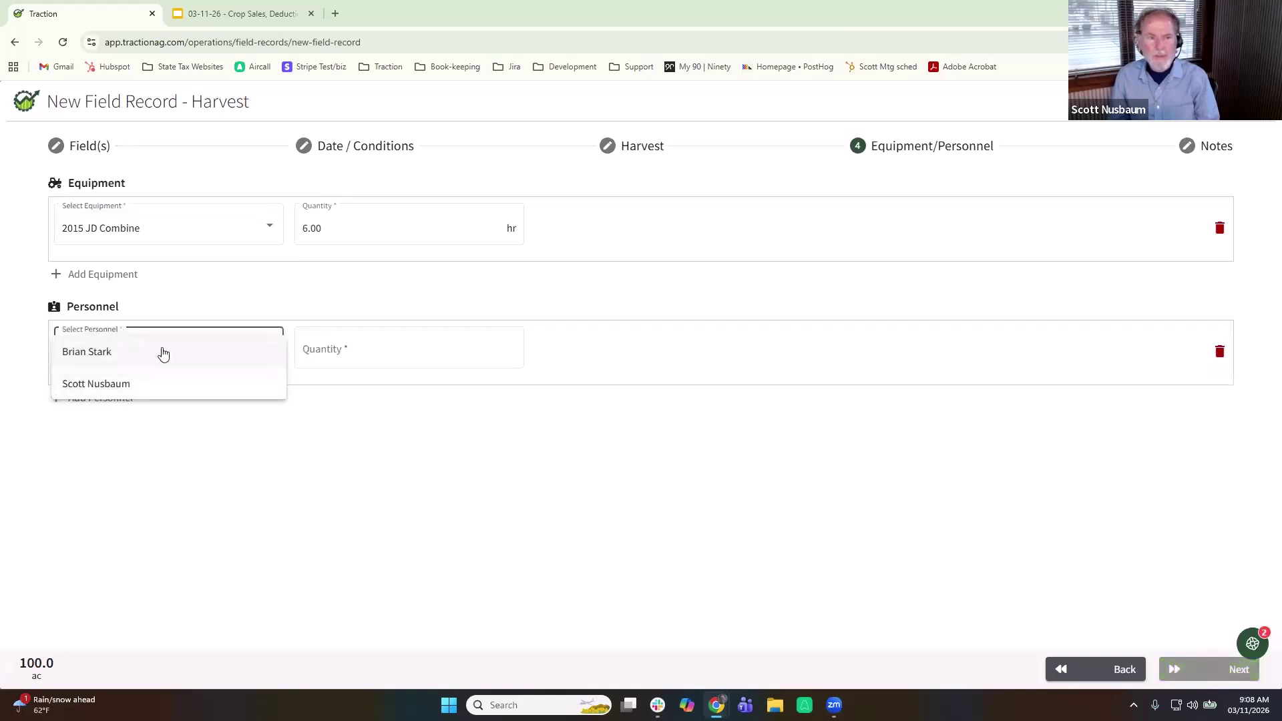
left_click(163, 352)
left_click(1200, 668)
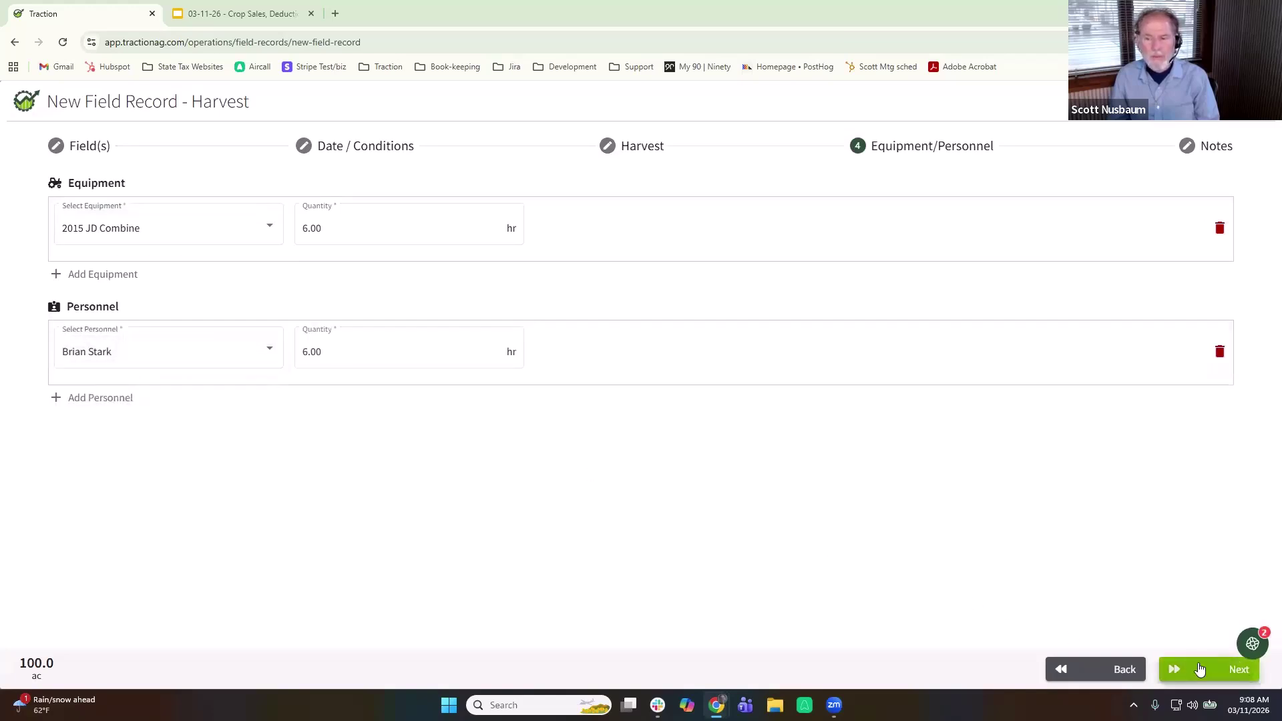
left_click(1199, 668)
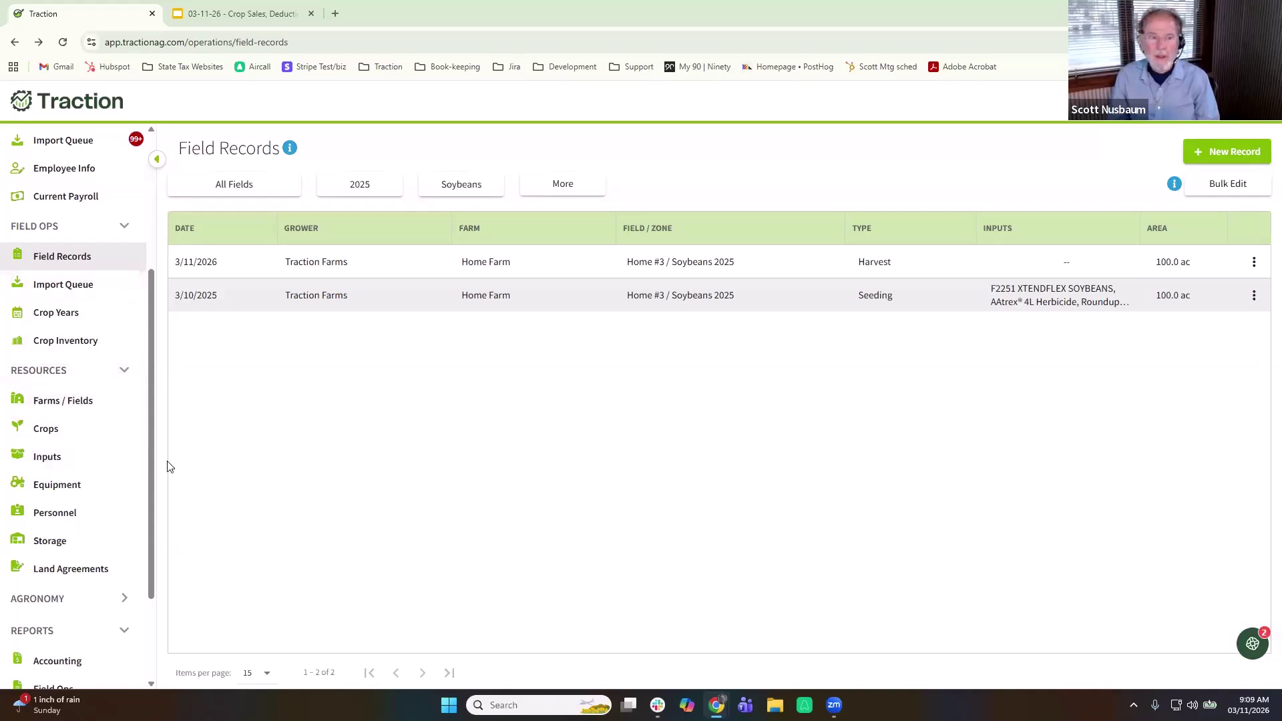
Step: Reopen the detailed Field Profit Center report from the Field Ops reports and examine the zone's revenue, expenses and net income
scroll(131, 488, "down", 2)
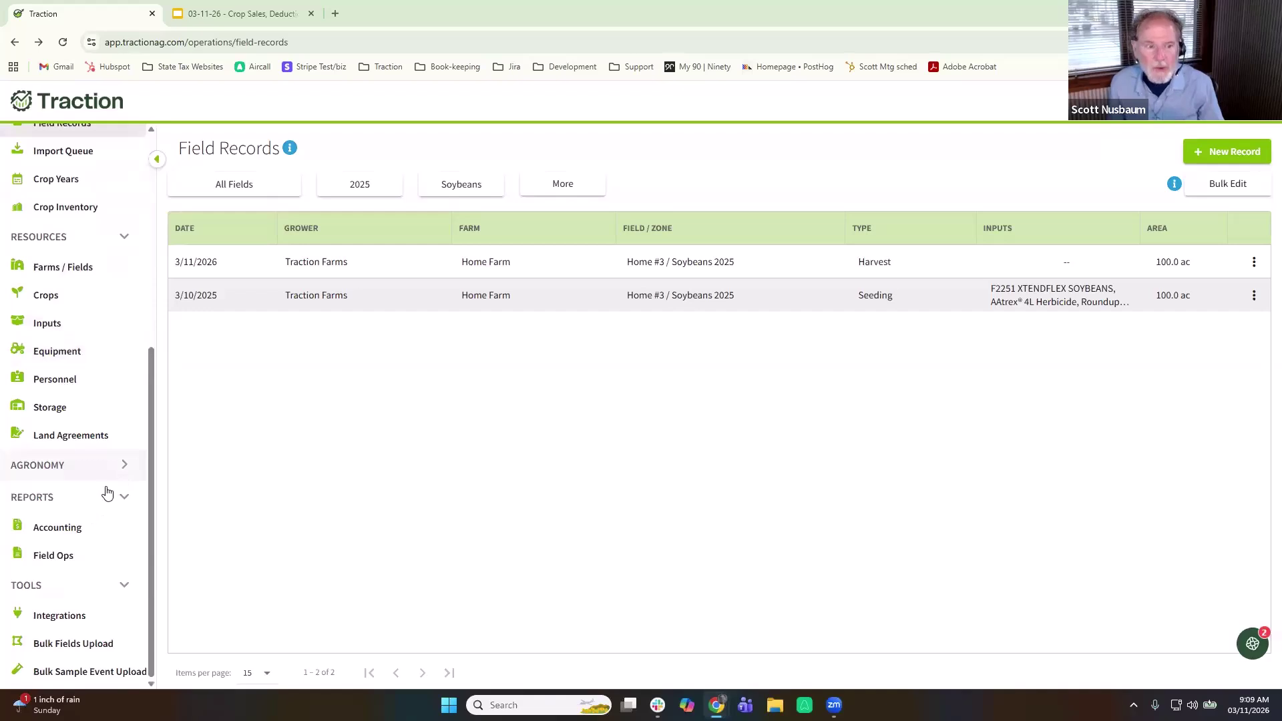
left_click(72, 559)
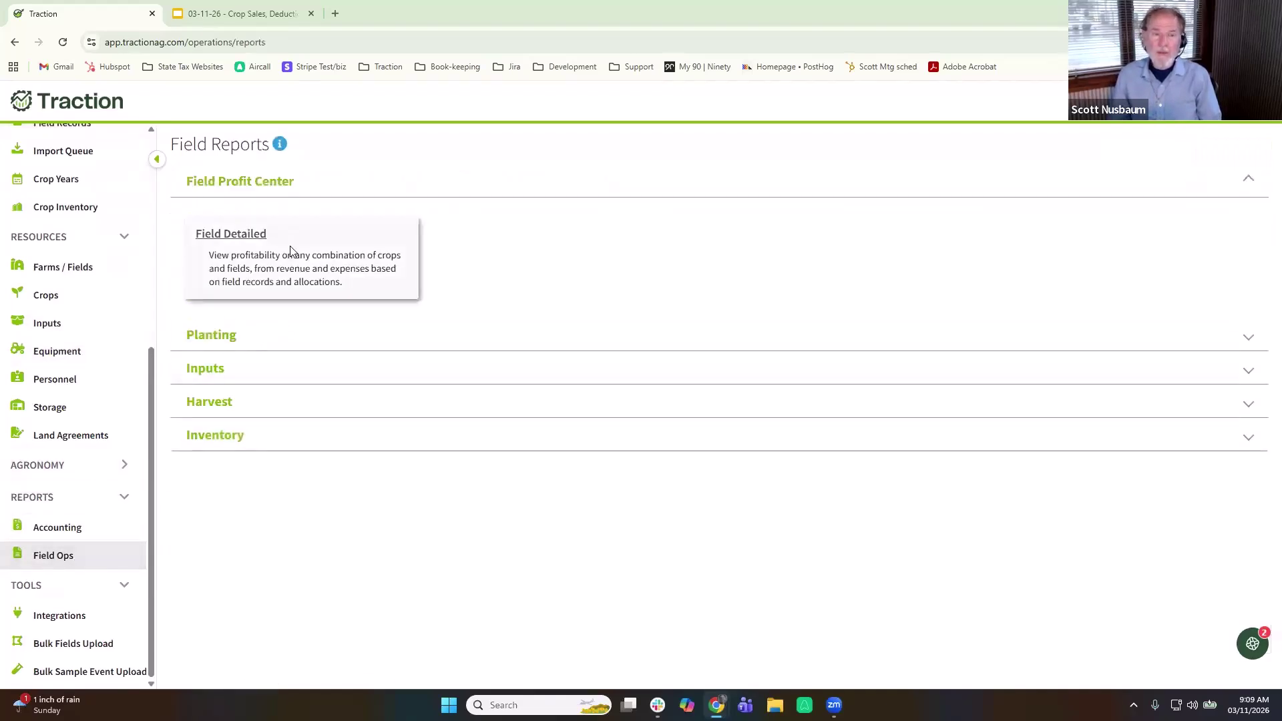
left_click(291, 251)
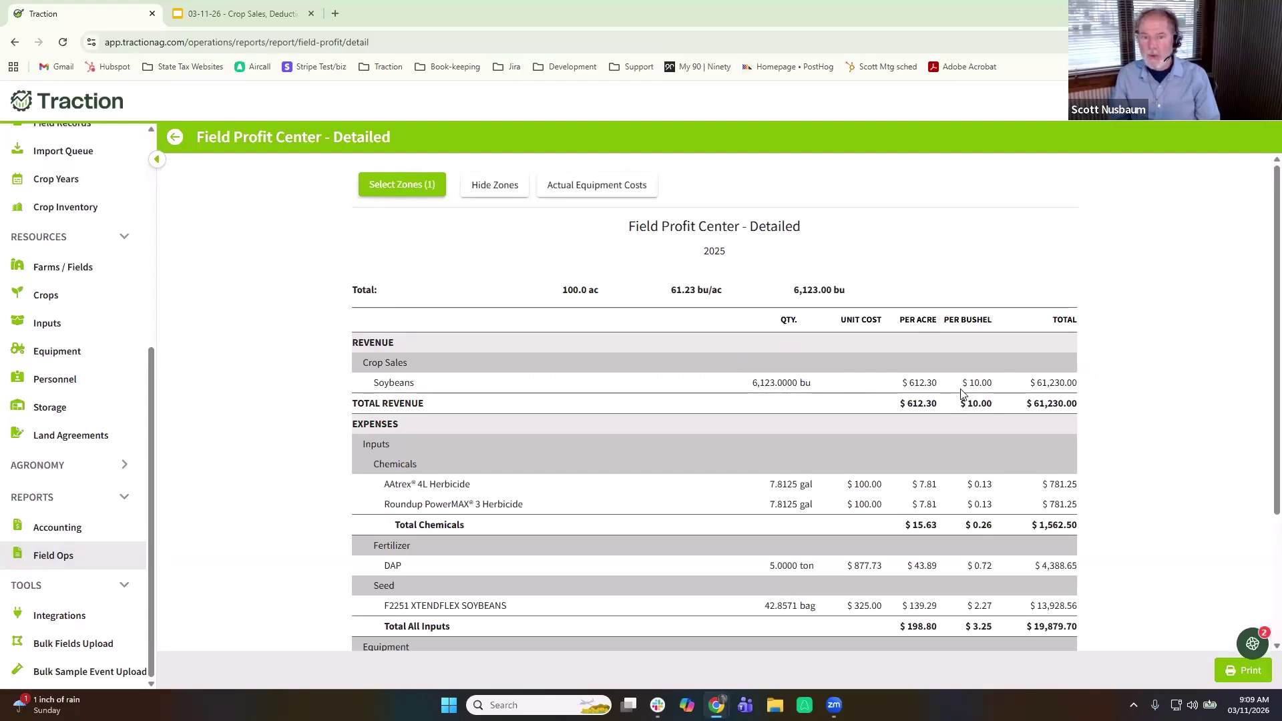
scroll(963, 394, "down", 2)
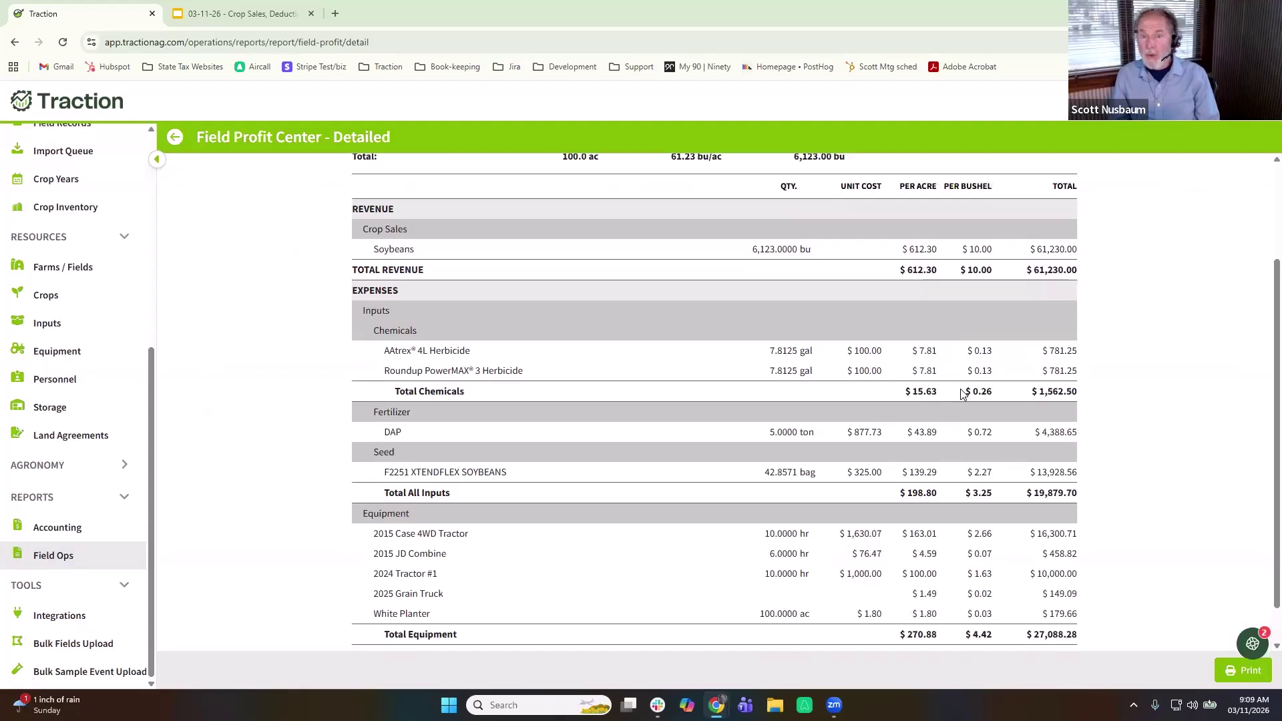
scroll(962, 394, "down", 1)
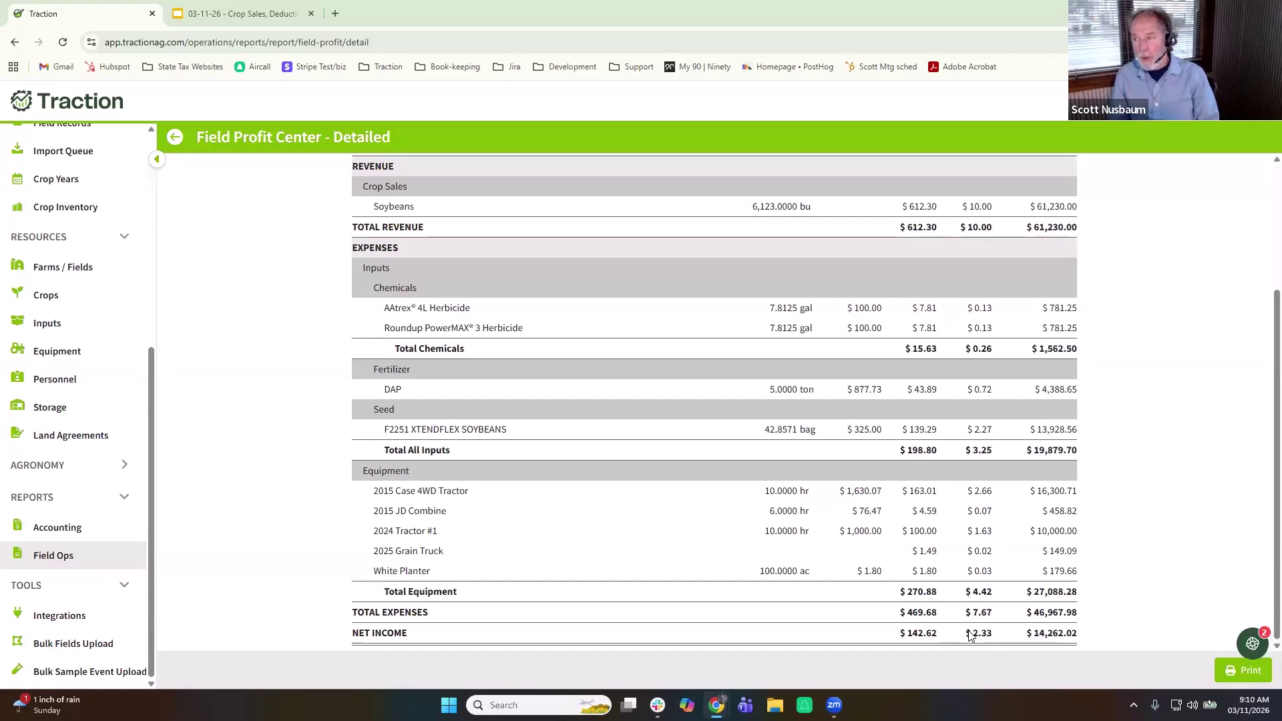
Step: Compare the soybean revenue with the input and equipment costs in the detailed profit report
scroll(970, 634, "up", 3)
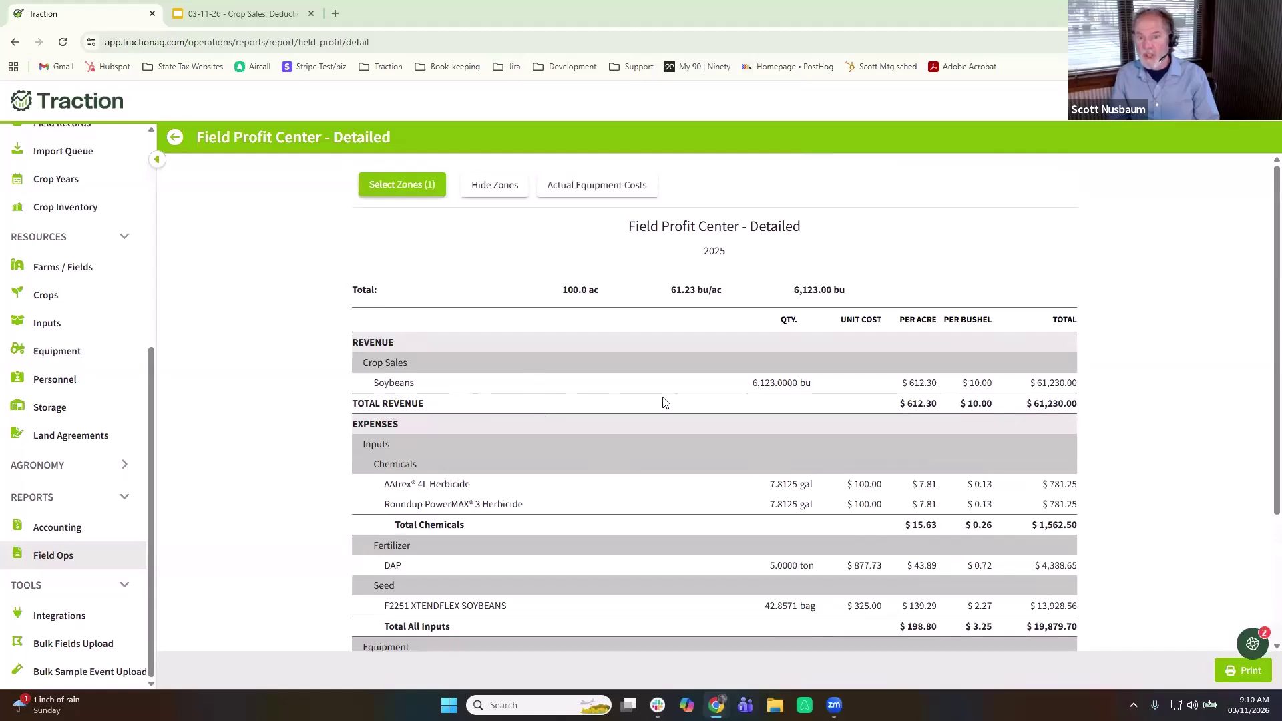
scroll(666, 401, "down", 3)
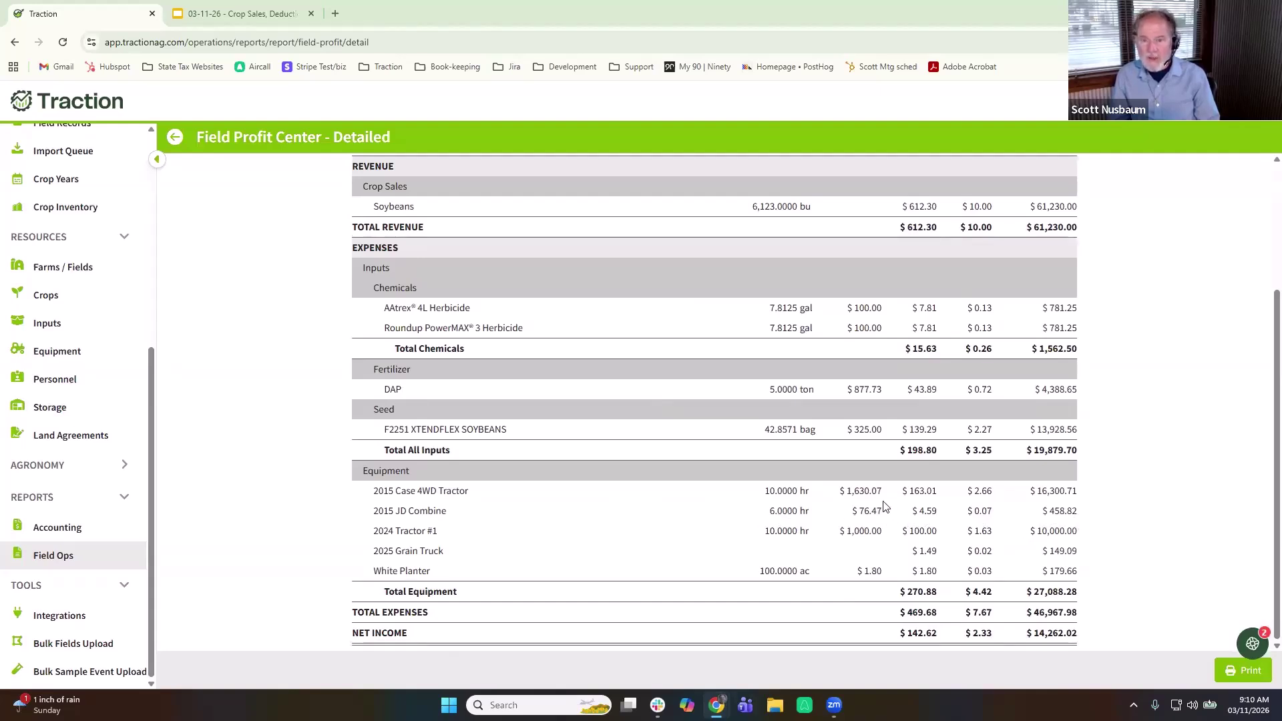
scroll(882, 513, "up", 3)
scroll(880, 513, "down", 2)
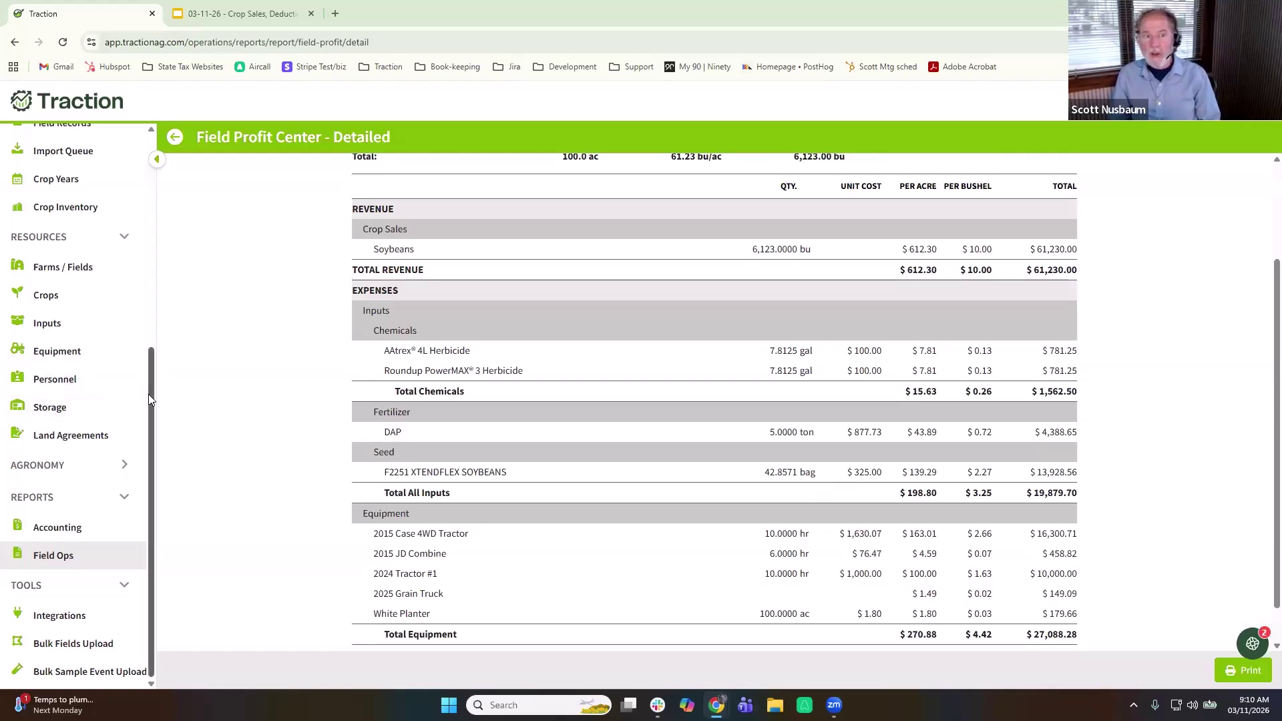
Step: Start a new deposit transaction in the B&S Checking account register
scroll(148, 394, "up", 3)
scroll(146, 227, "up", 3)
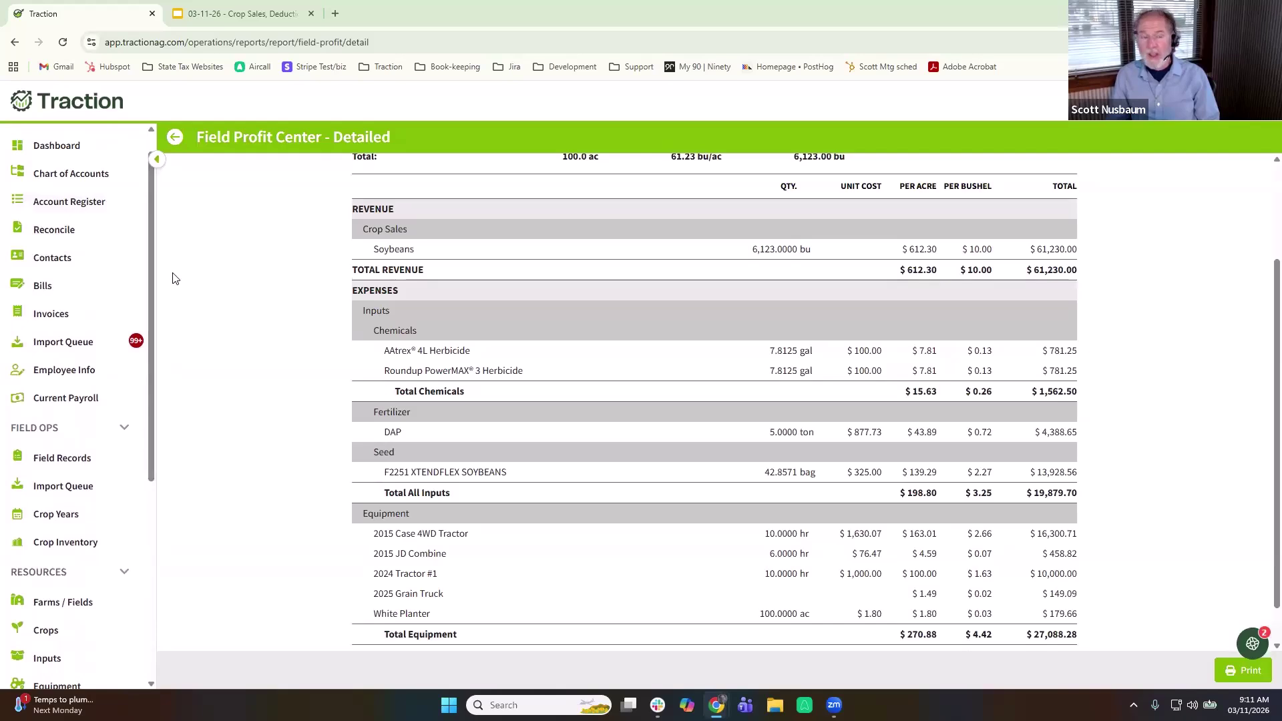
left_click(82, 202)
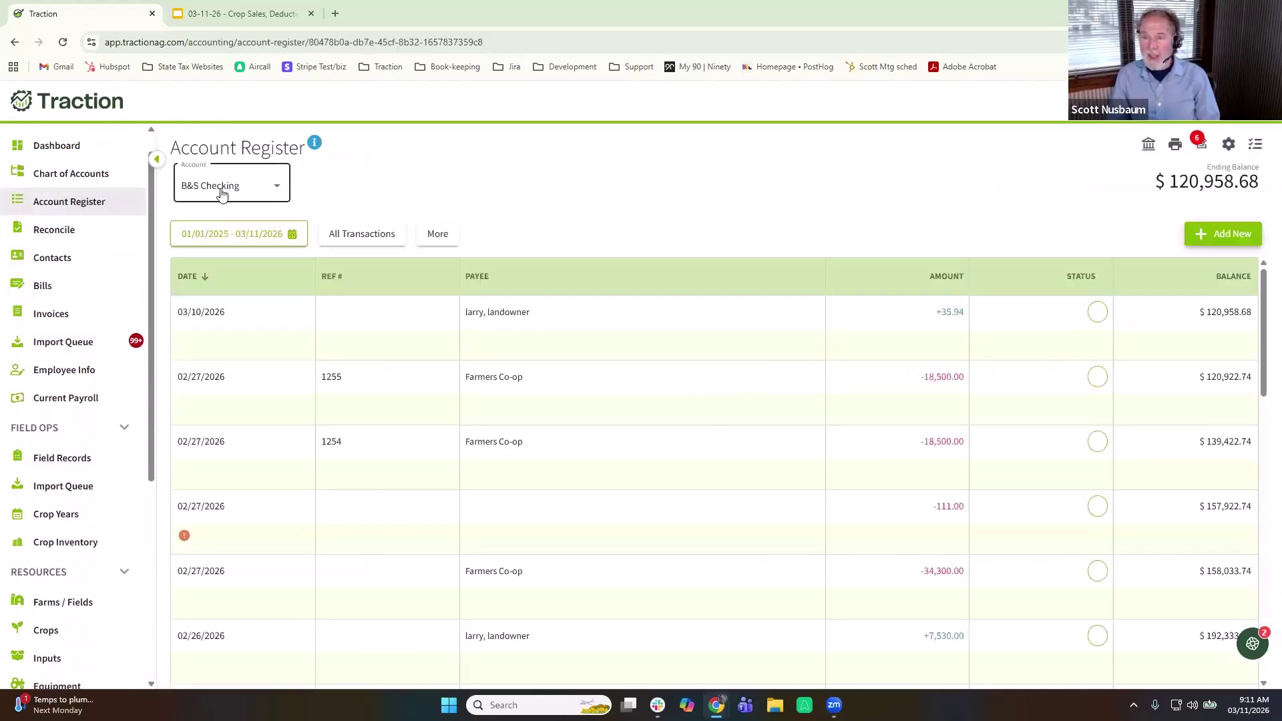
left_click(1246, 236)
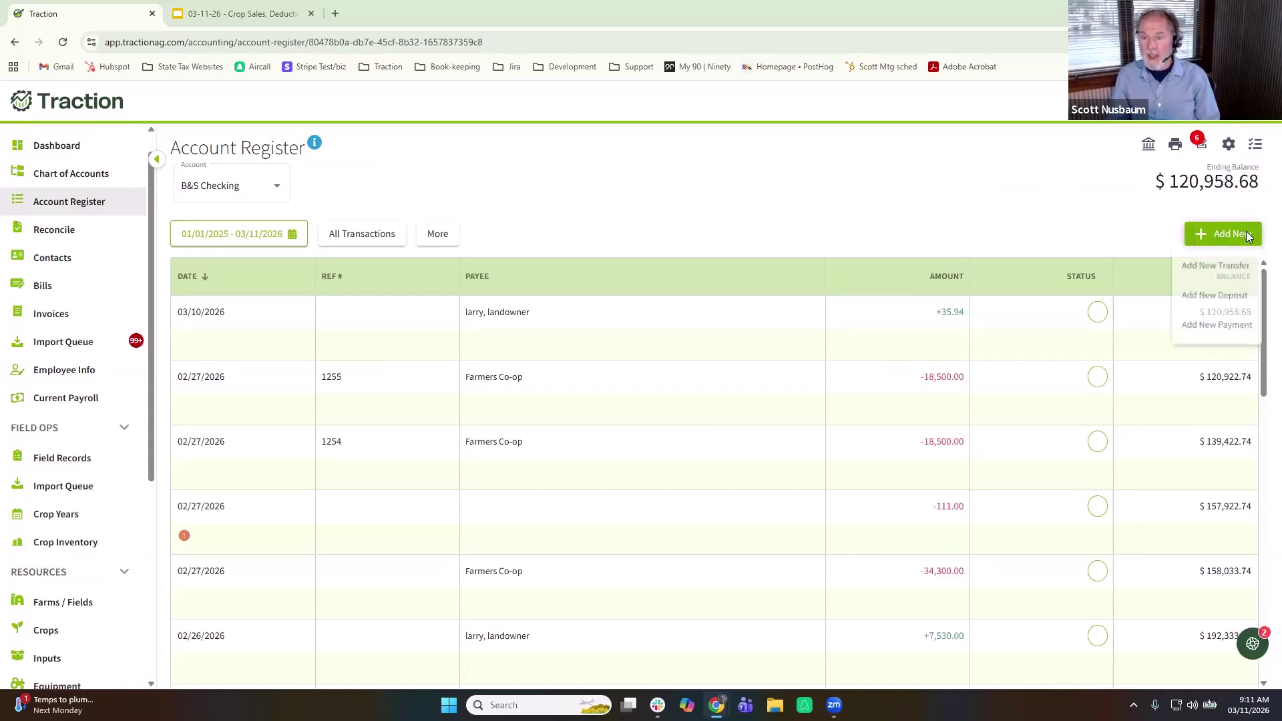
left_click(1212, 299)
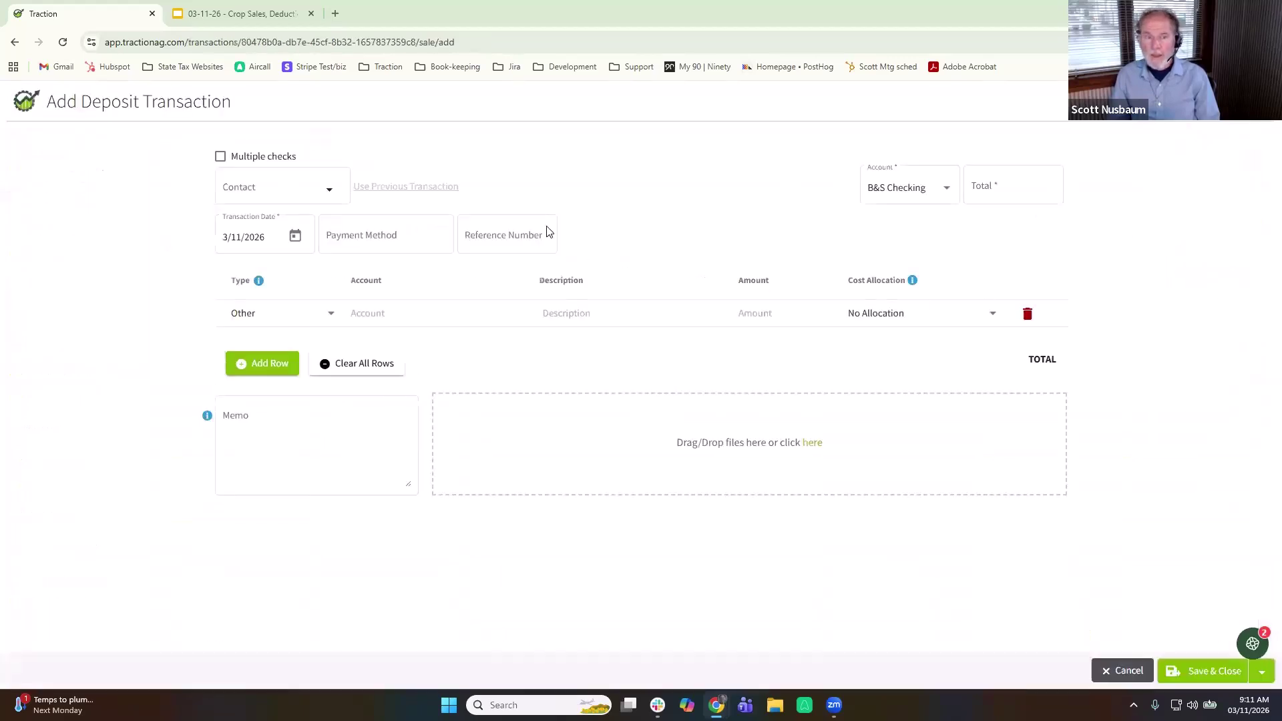
Step: Set the deposit's contact to Farmers Co-op and its transaction date to 12/31/2025
left_click(329, 189)
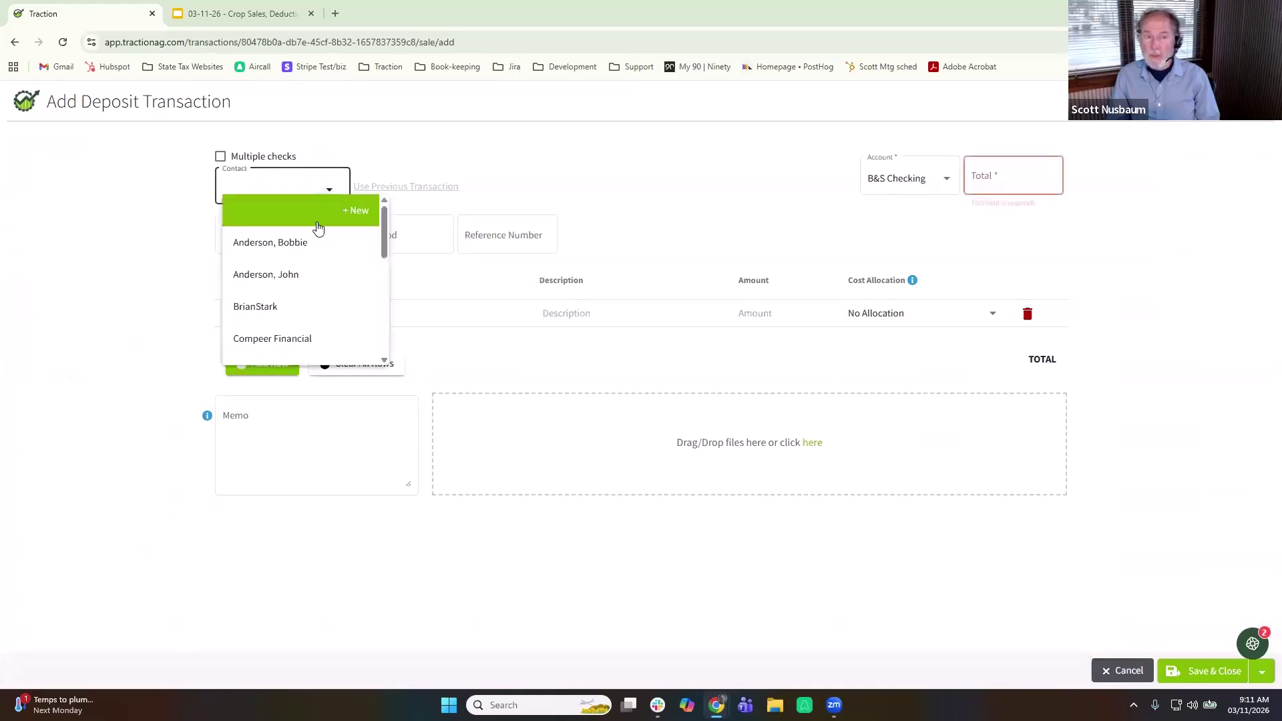
scroll(312, 292, "down", 2)
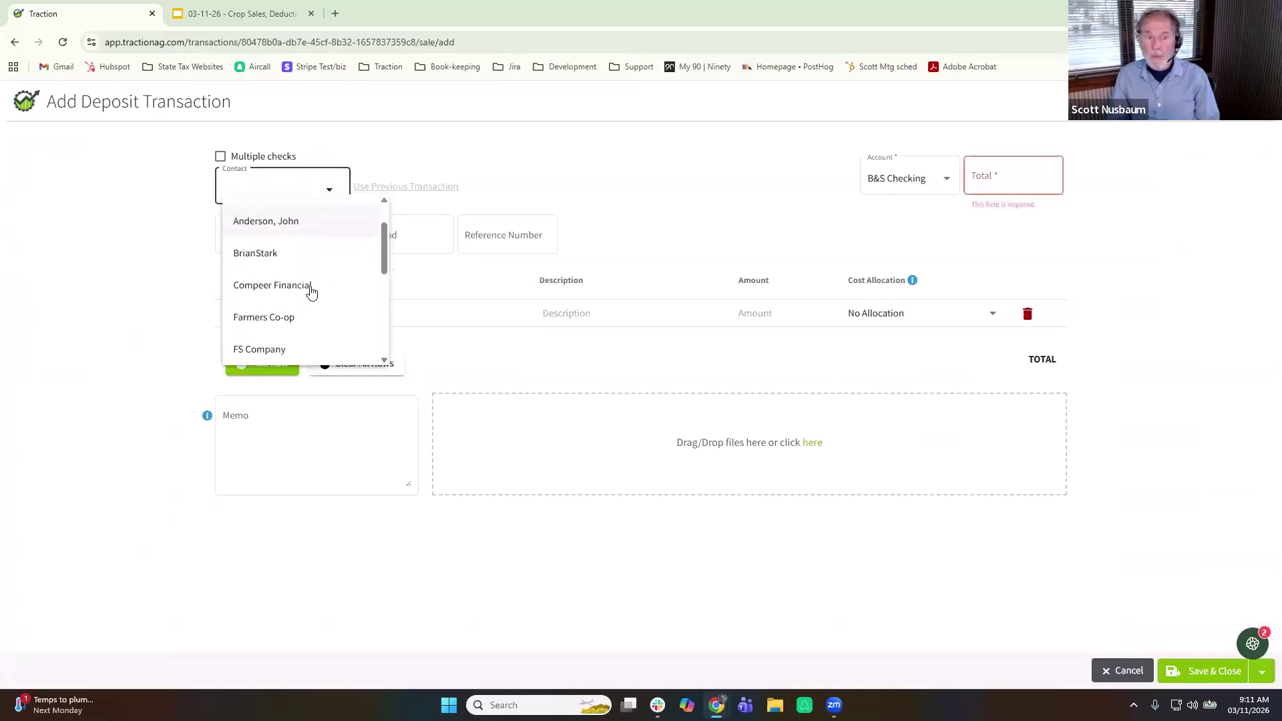
left_click(299, 309)
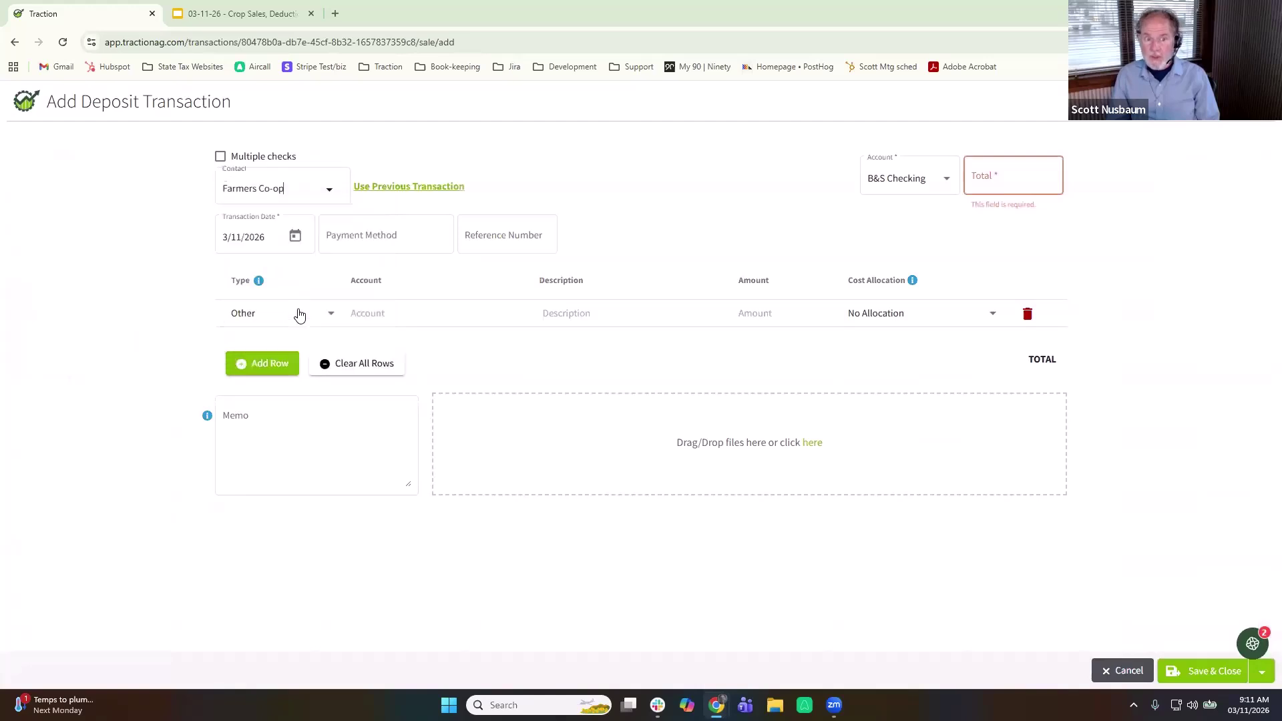
left_click(295, 238)
left_click(369, 284)
left_click(368, 284)
left_click(369, 284)
left_click(321, 480)
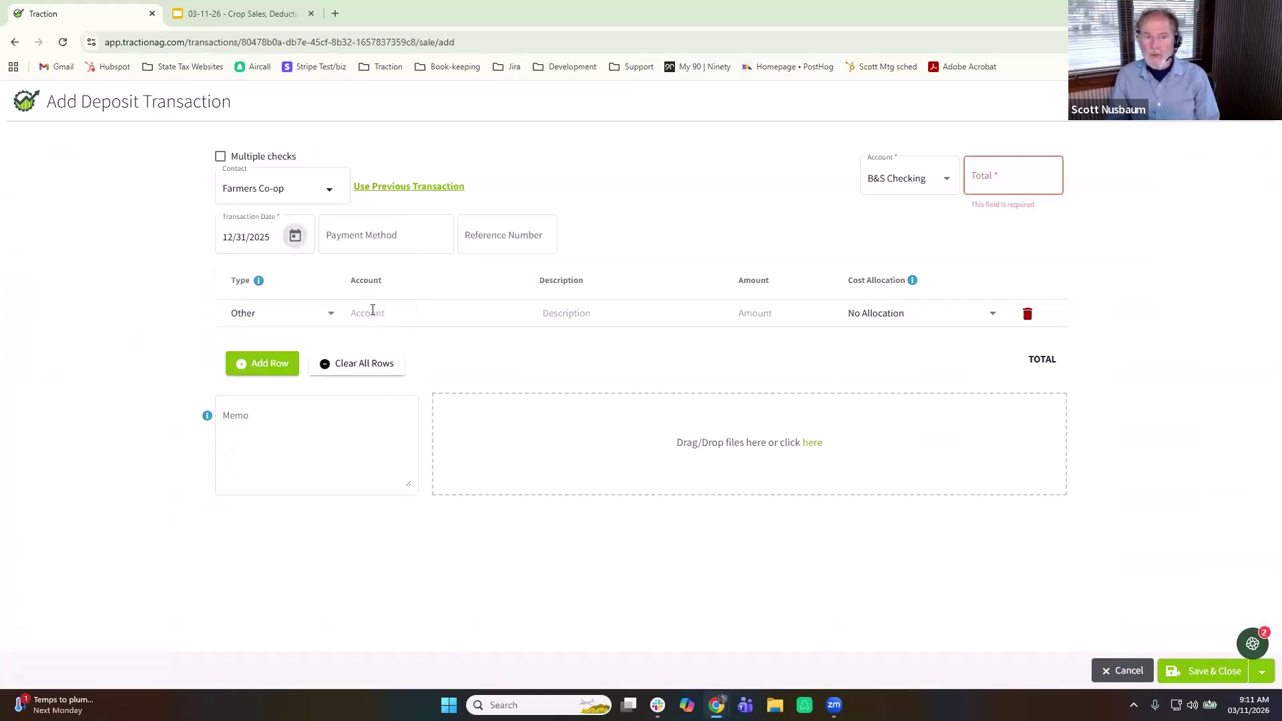
Step: Fill the deposit row with the Soybeans Sales account, the description "Advance on 6,100 bus of Beans" and an amount of 10,000
left_click(376, 313)
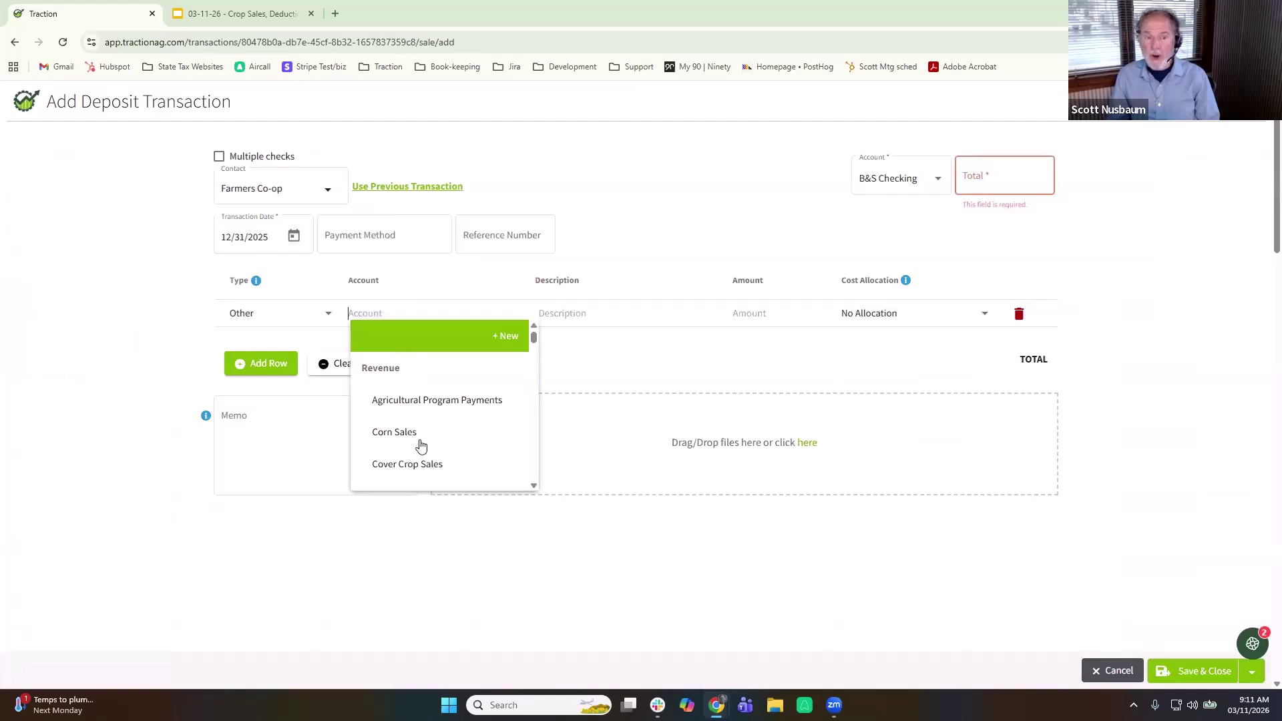
scroll(421, 443, "down", 5)
scroll(420, 438, "down", 3)
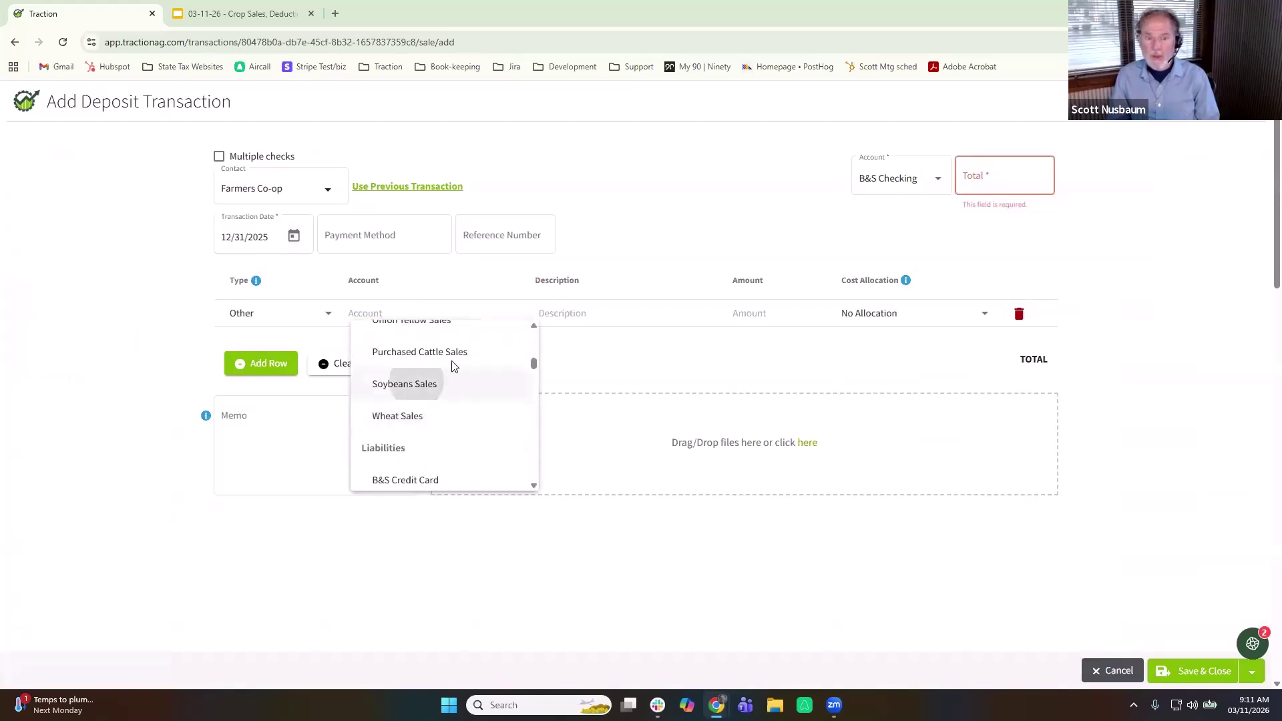
left_click(419, 384)
left_click(567, 313)
type("Advance on")
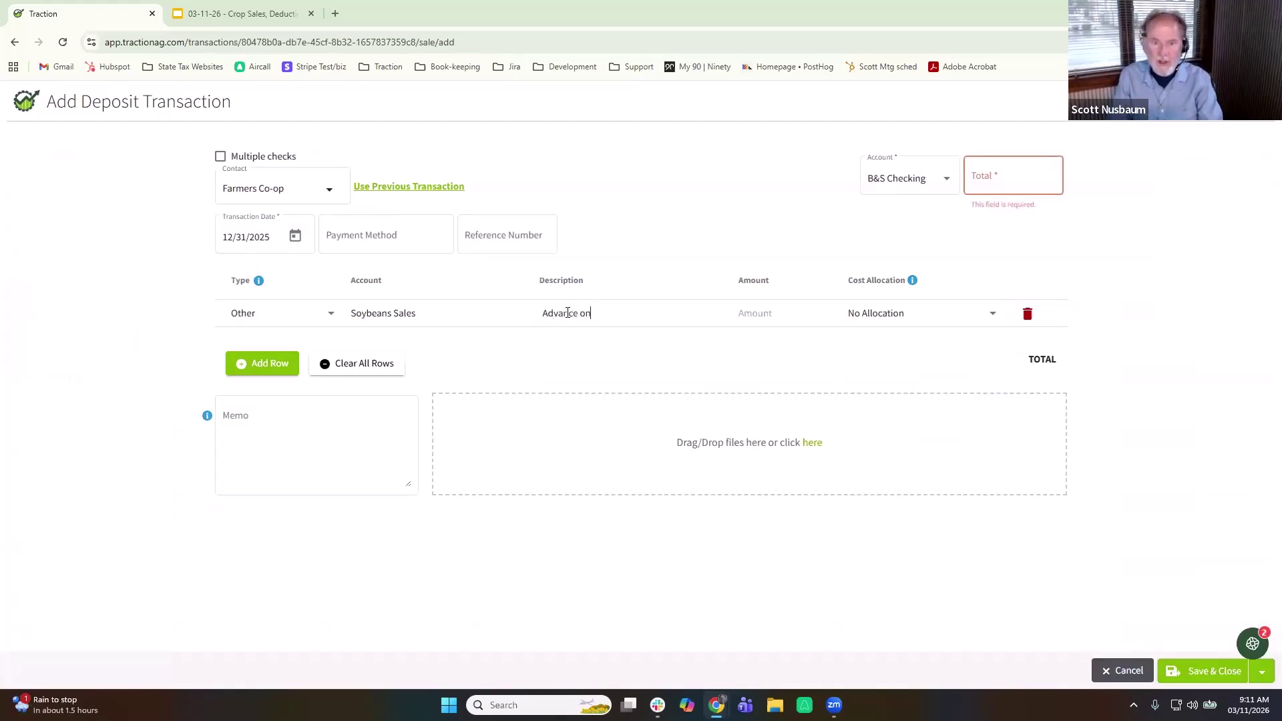
type("100 bus of Beans")
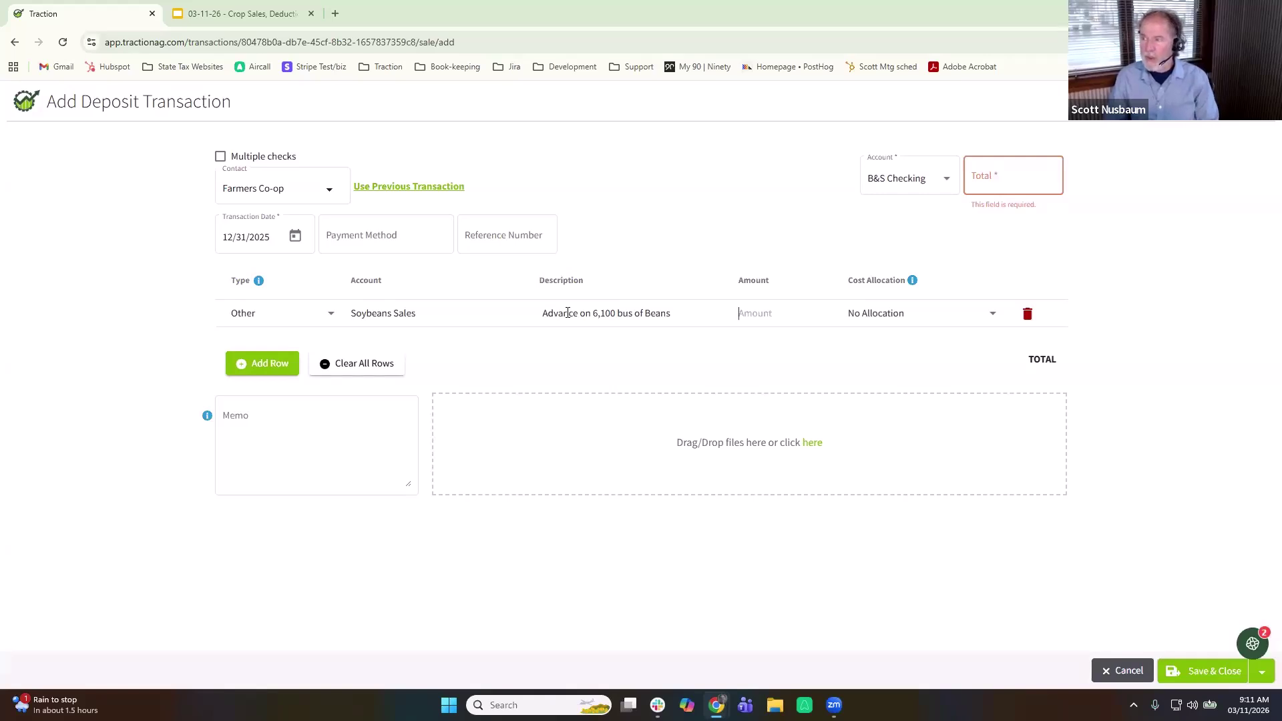
type("10000")
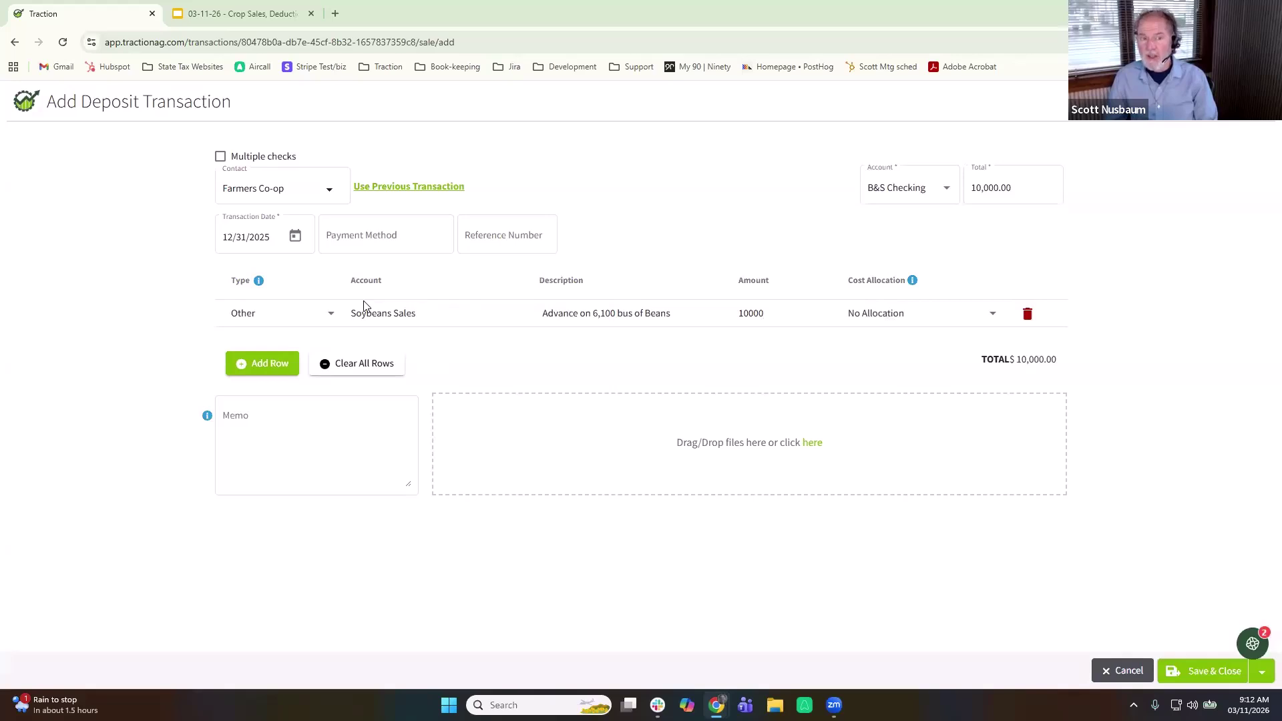
Step: Enter the memo "Advance on Settlement #1234 - 6100 bushels of soybeans" and save the deposit
left_click(302, 436)
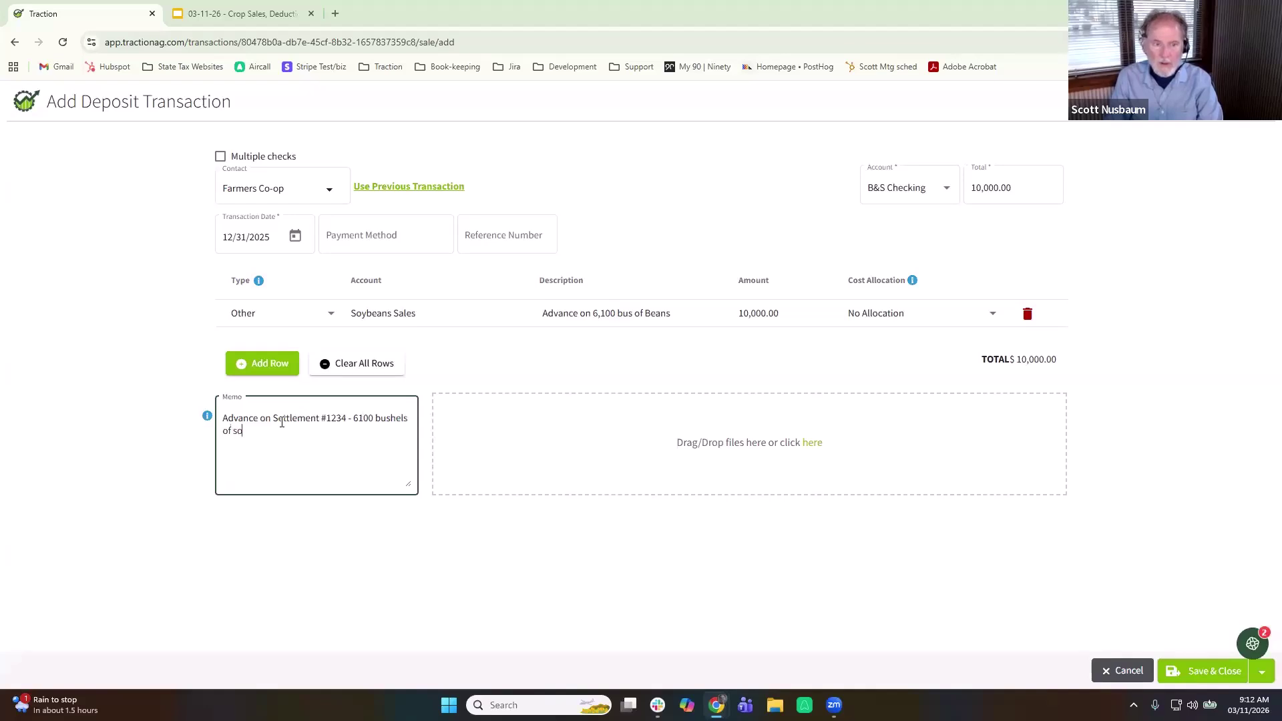
type("s")
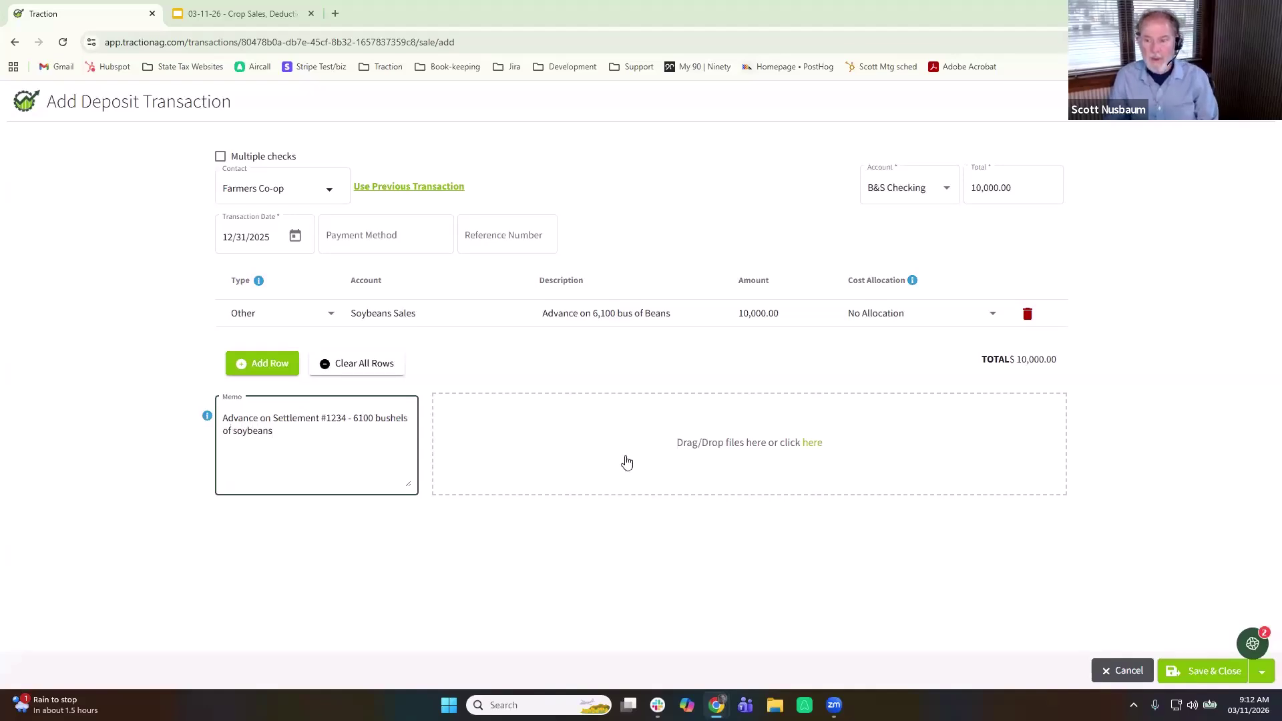
left_click(1197, 661)
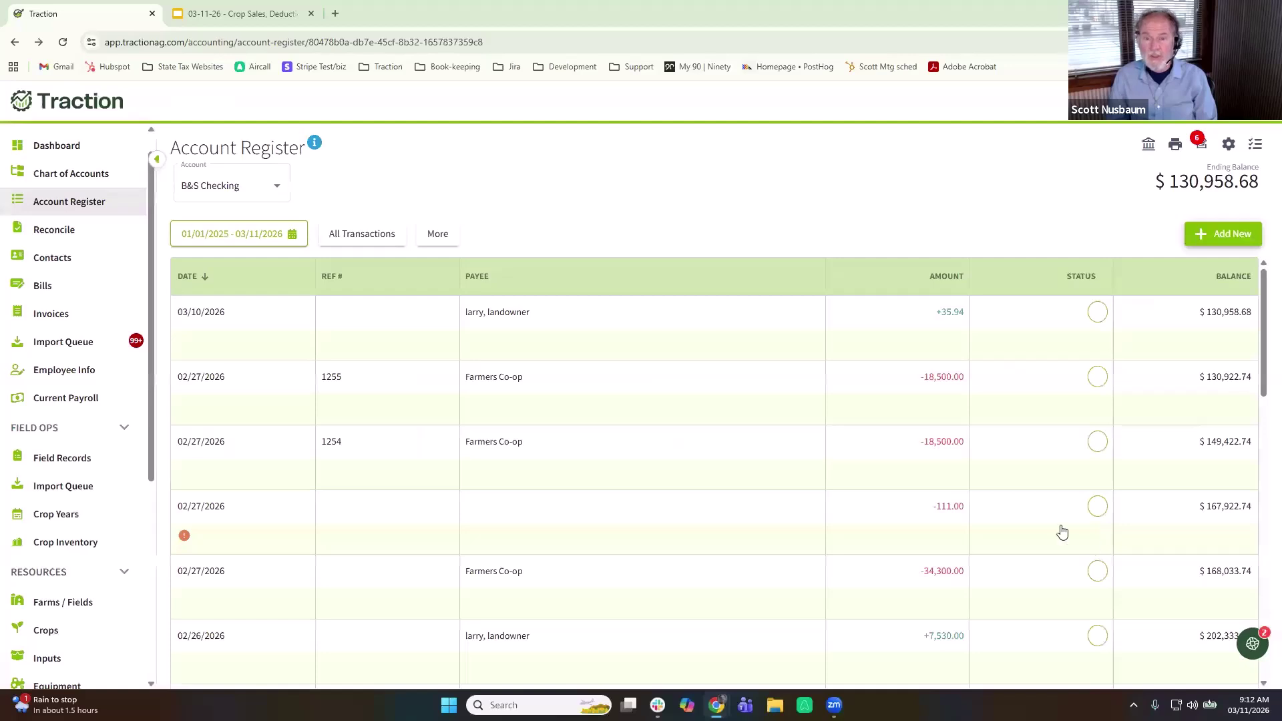
Step: Show 100 transactions per page in the checking register and locate the 12/31/2025 Farmers Co-op advance
scroll(1008, 510, "down", 10)
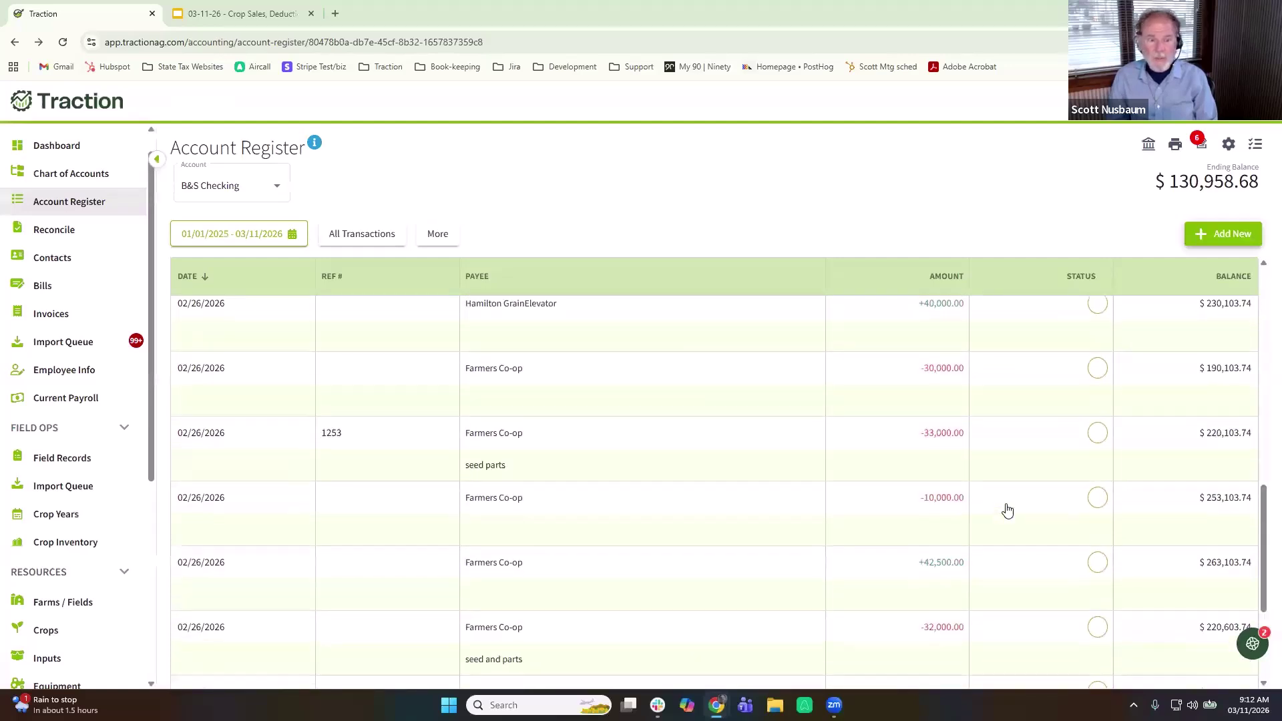
scroll(1008, 510, "down", 3)
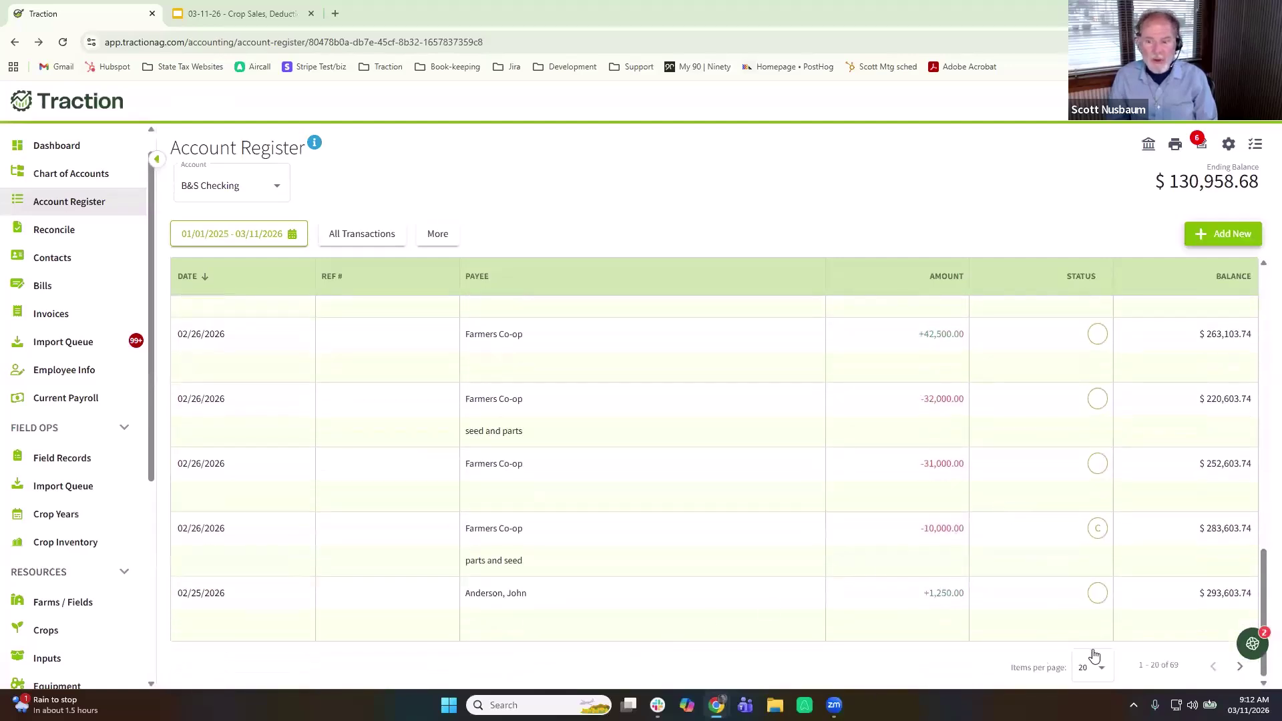
left_click(1112, 670)
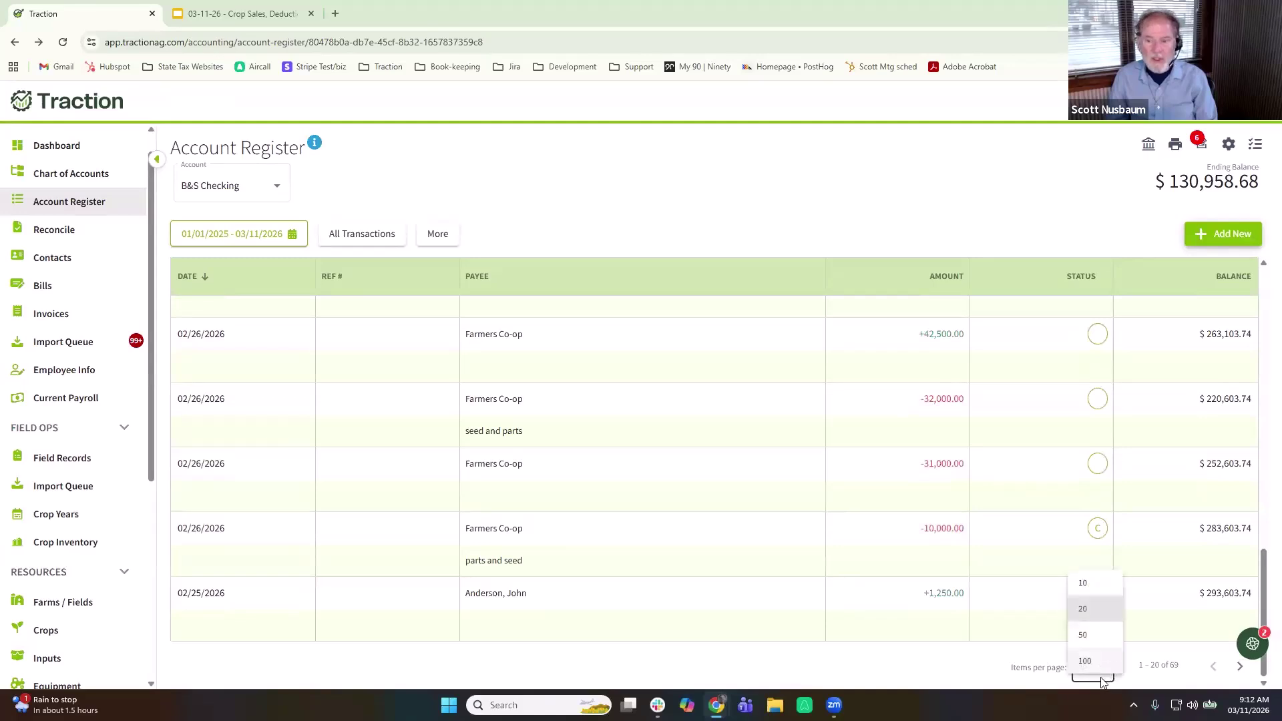
left_click(1091, 663)
scroll(983, 571, "down", 15)
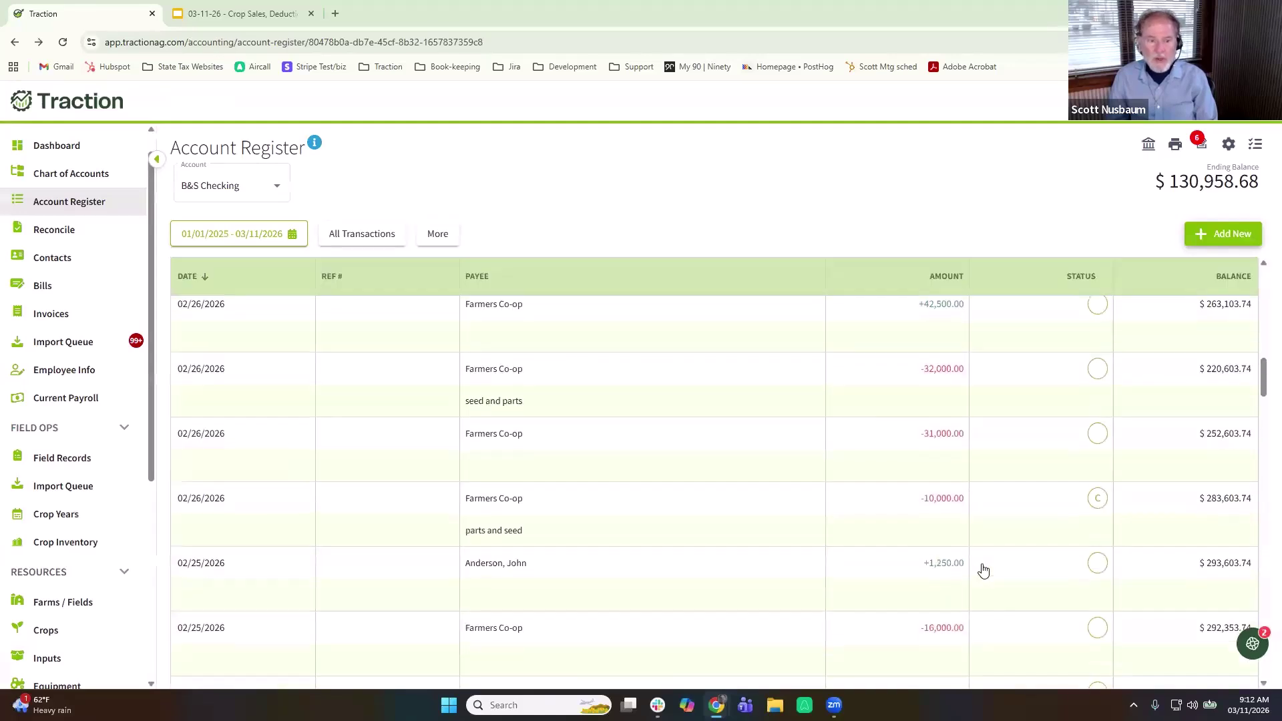
scroll(984, 571, "down", 15)
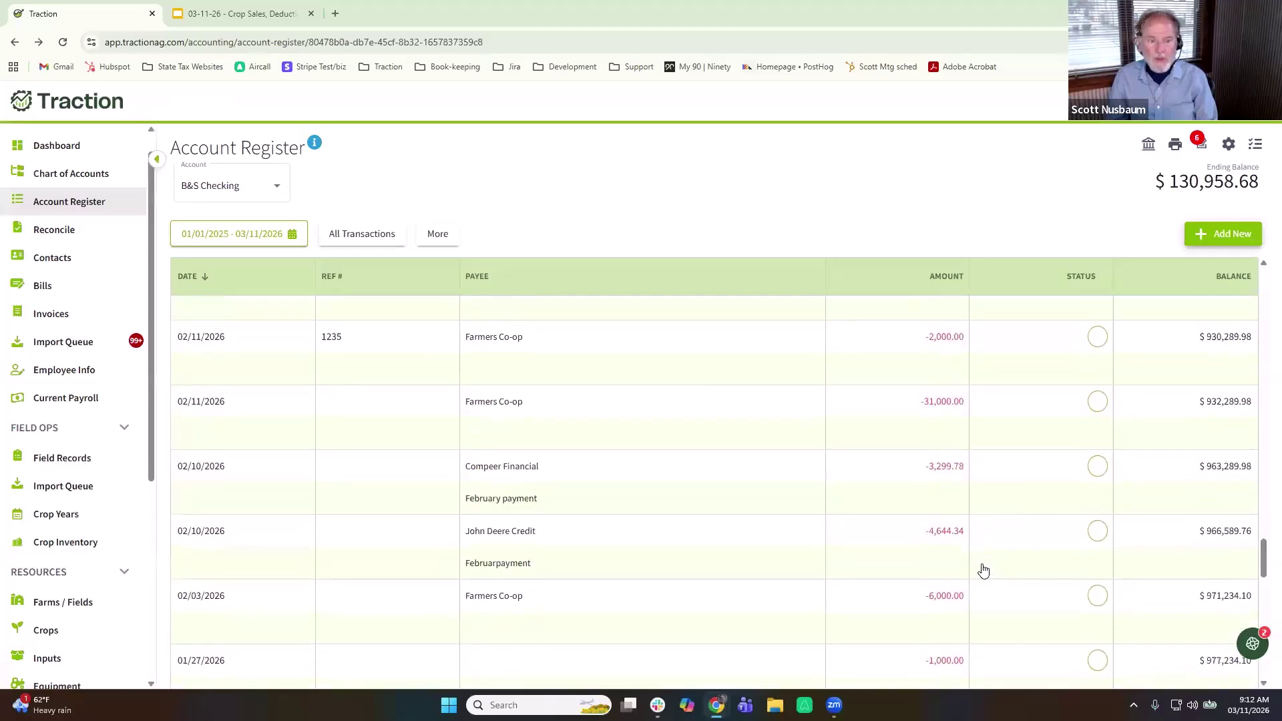
scroll(984, 571, "up", 3)
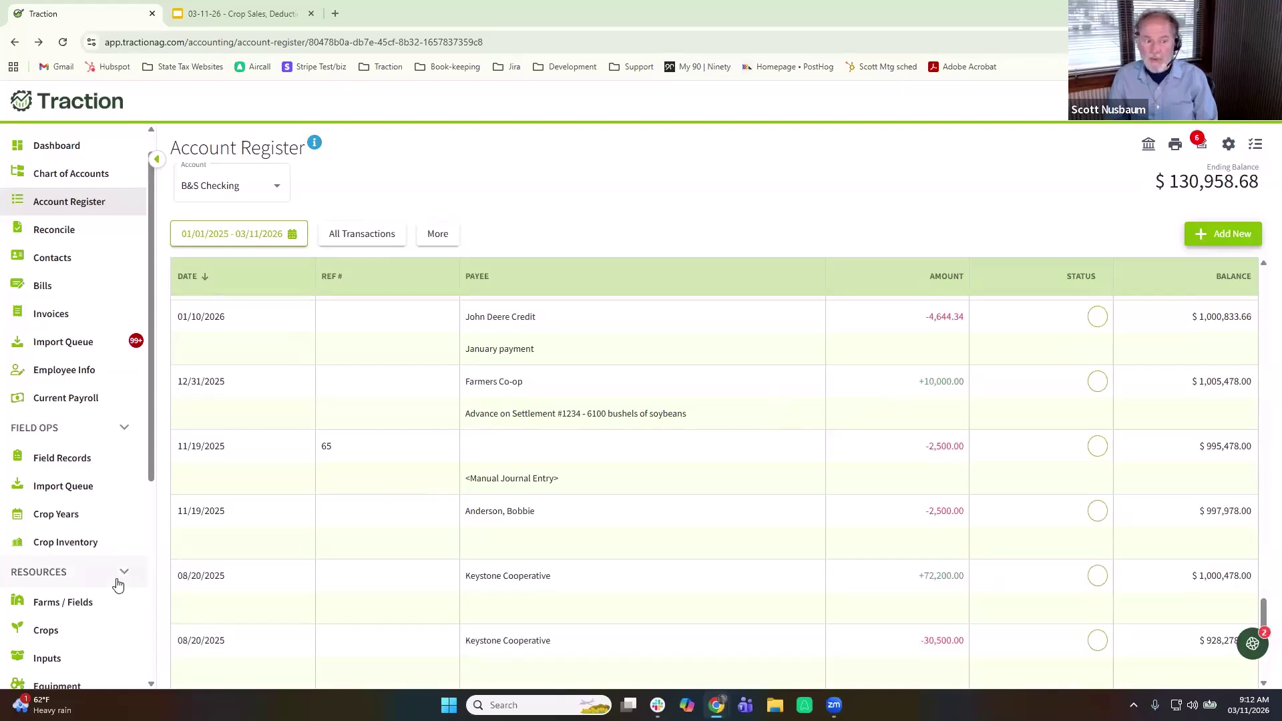
Step: View the storage details of Home Bin #1 and switch its crop year to 2024
scroll(117, 585, "down", 1)
scroll(116, 574, "down", 3)
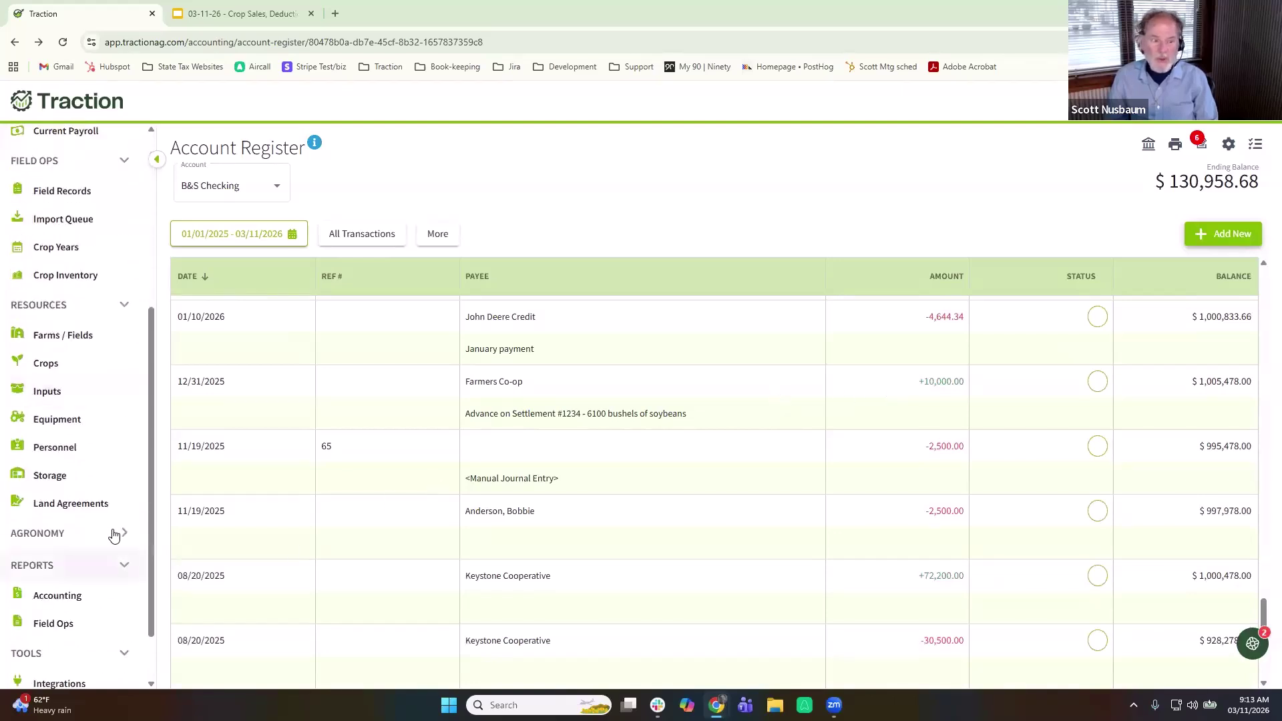
left_click(85, 480)
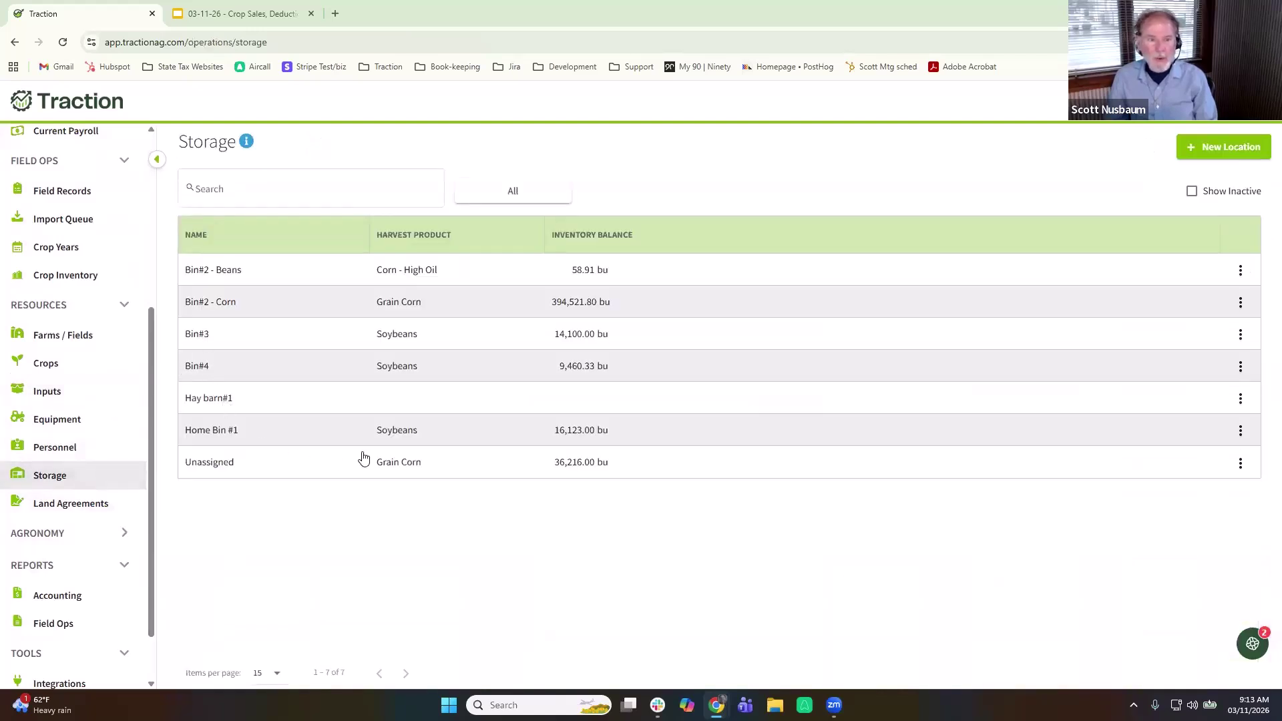
left_click(628, 435)
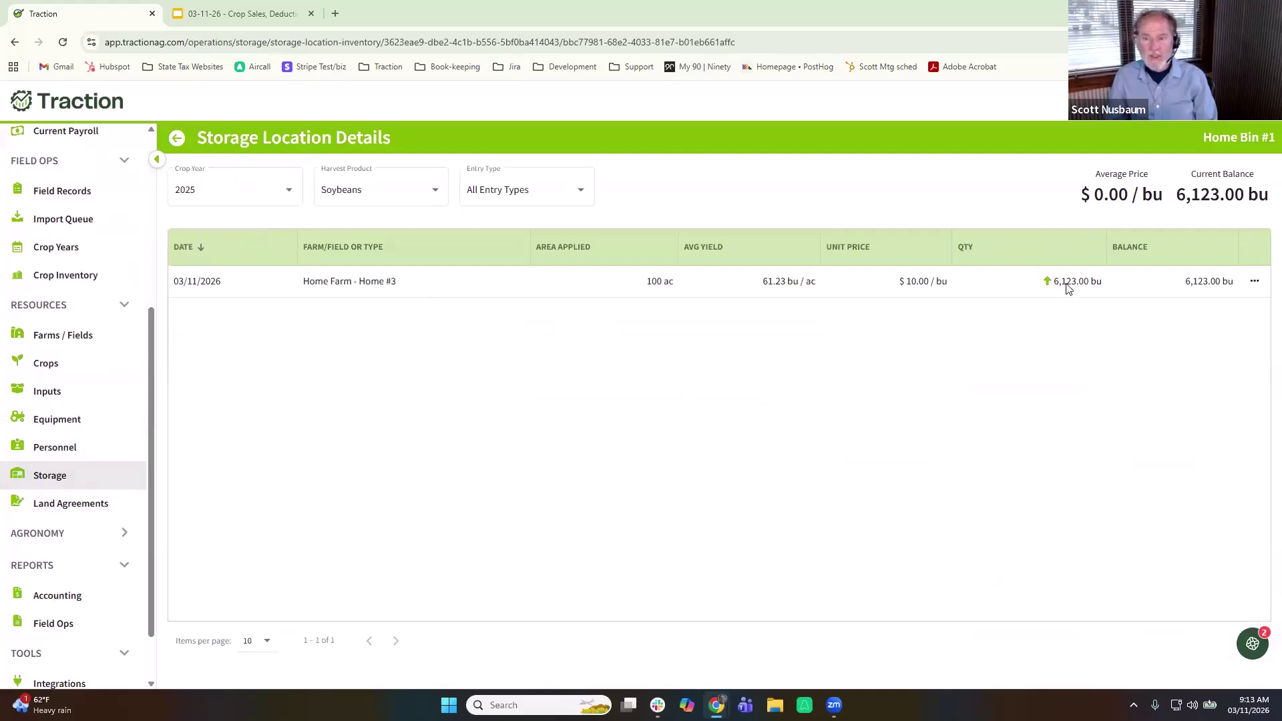
left_click(270, 196)
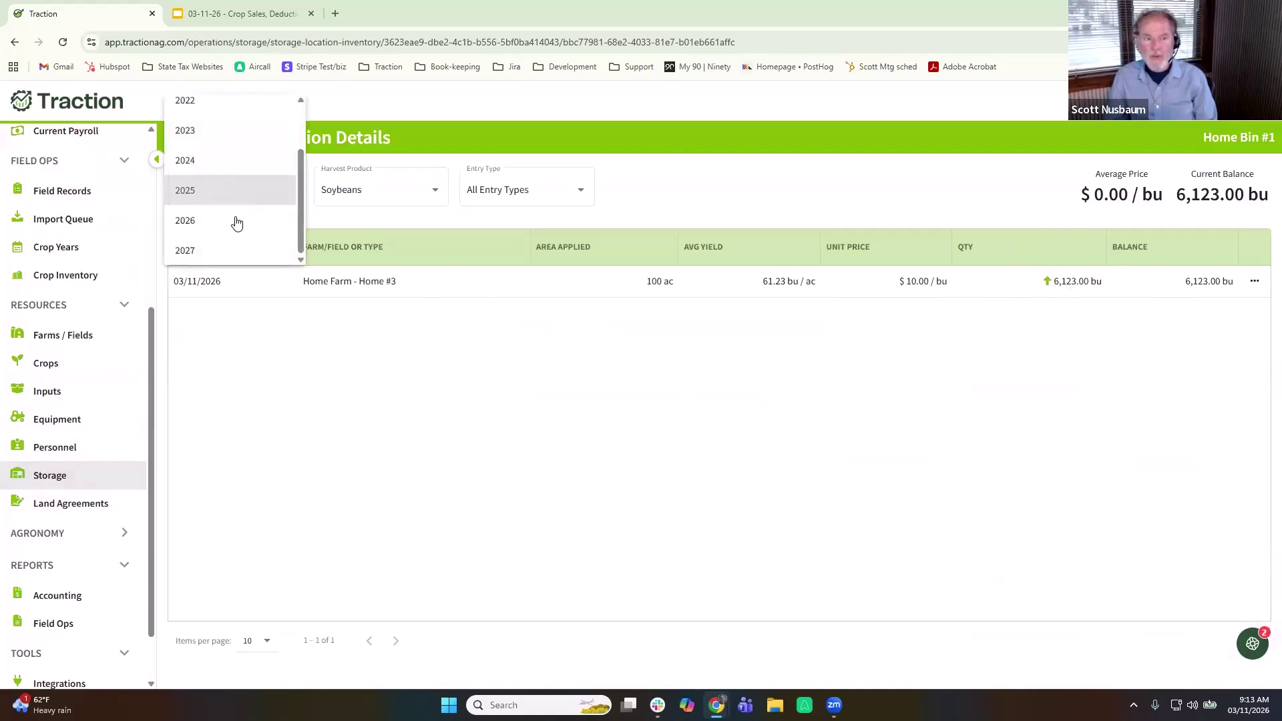
left_click(267, 169)
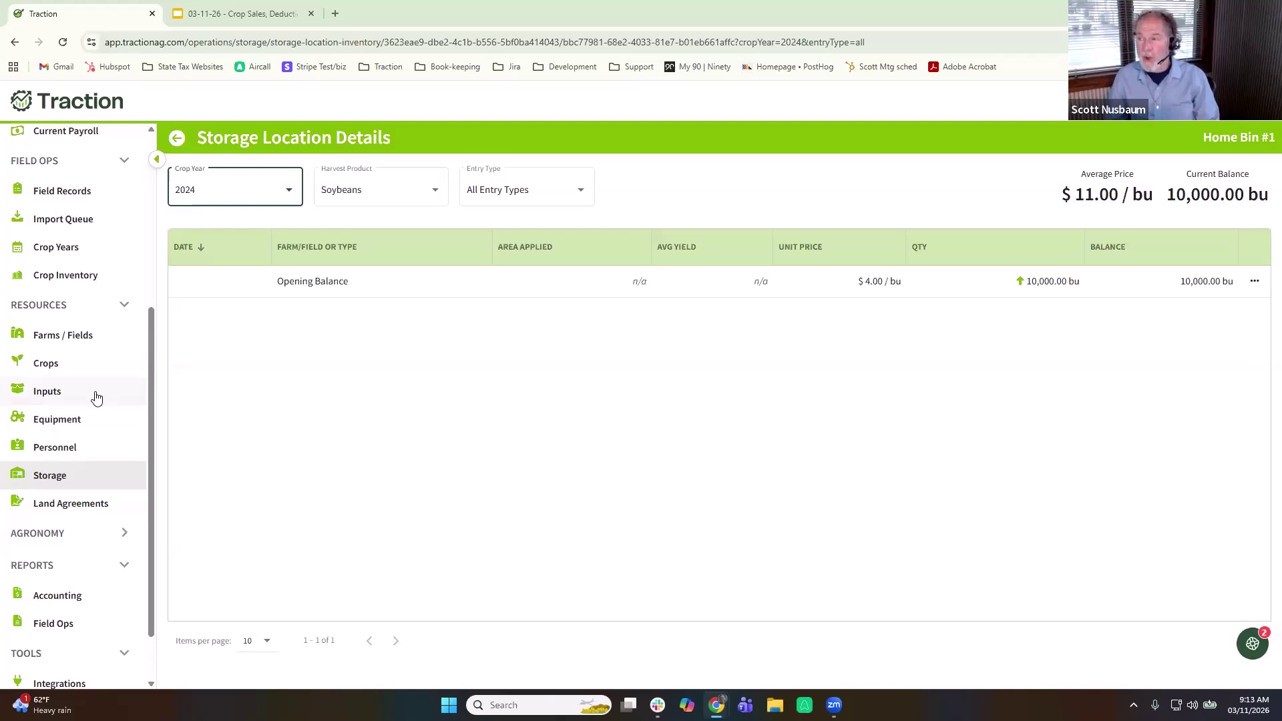
Step: Start a new deposit in the B&S Checking account register with Farmers Co-op as the contact
scroll(97, 398, "up", 4)
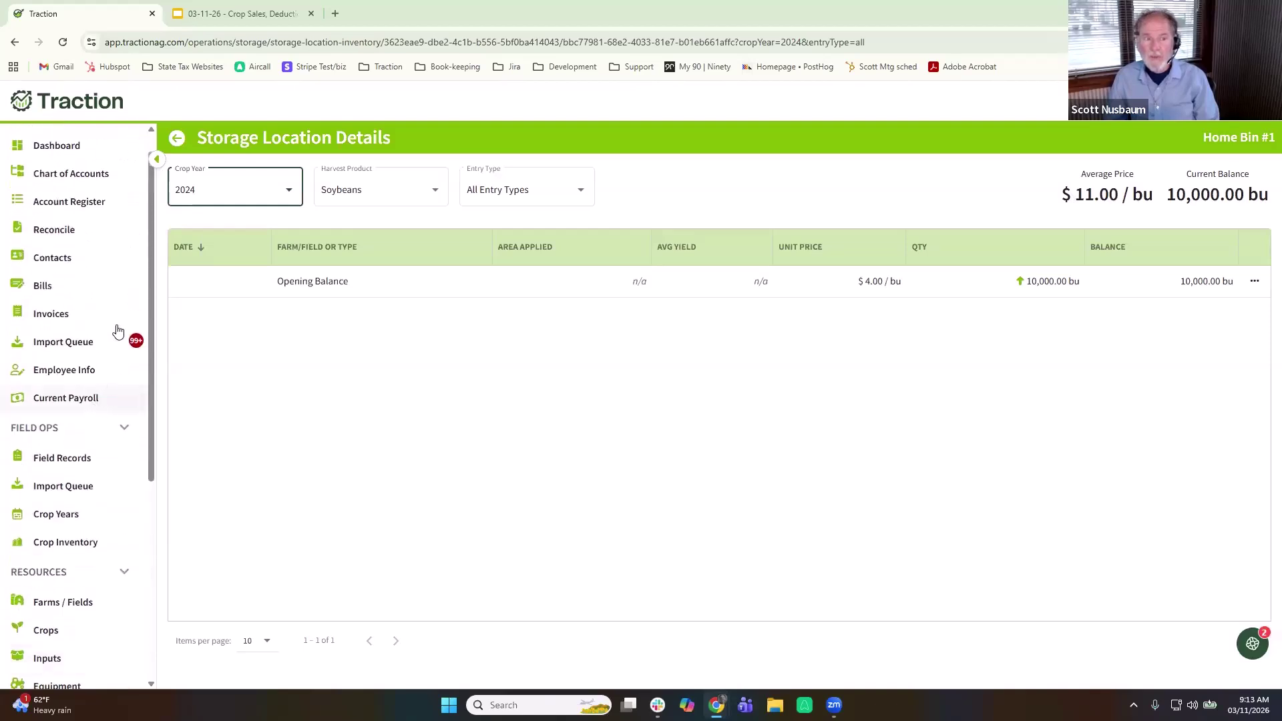
left_click(103, 212)
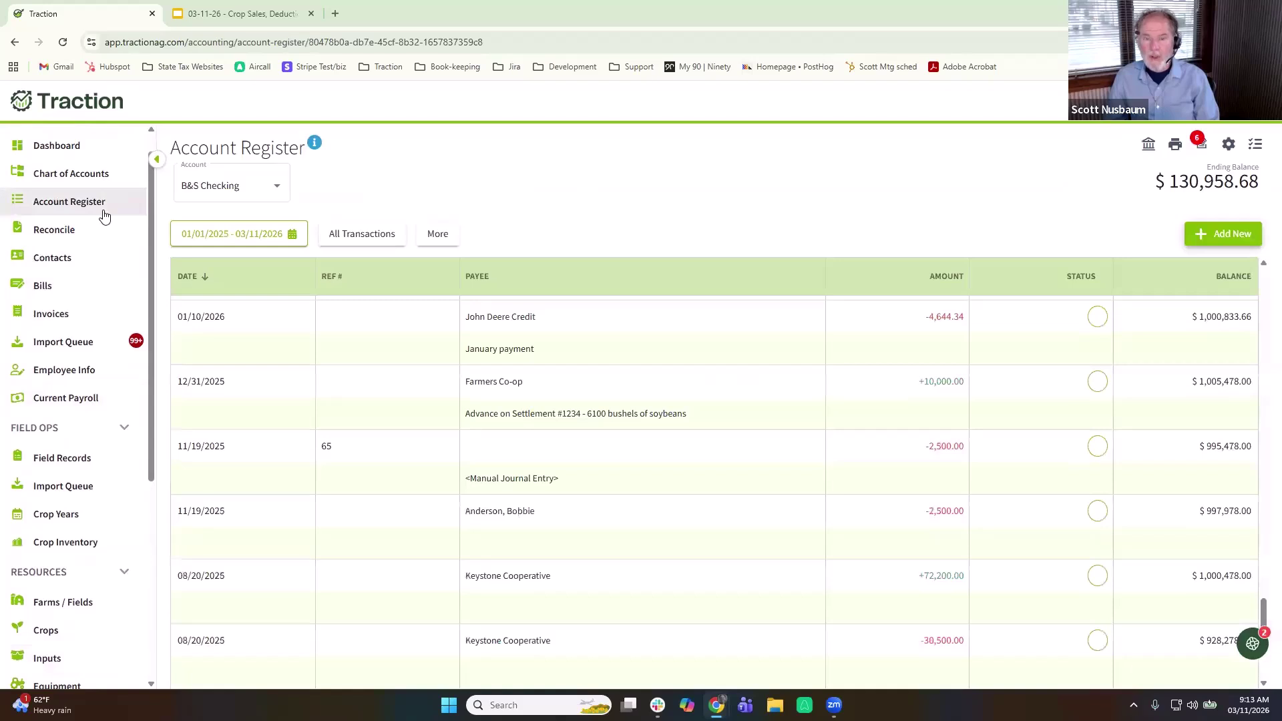
left_click(1227, 235)
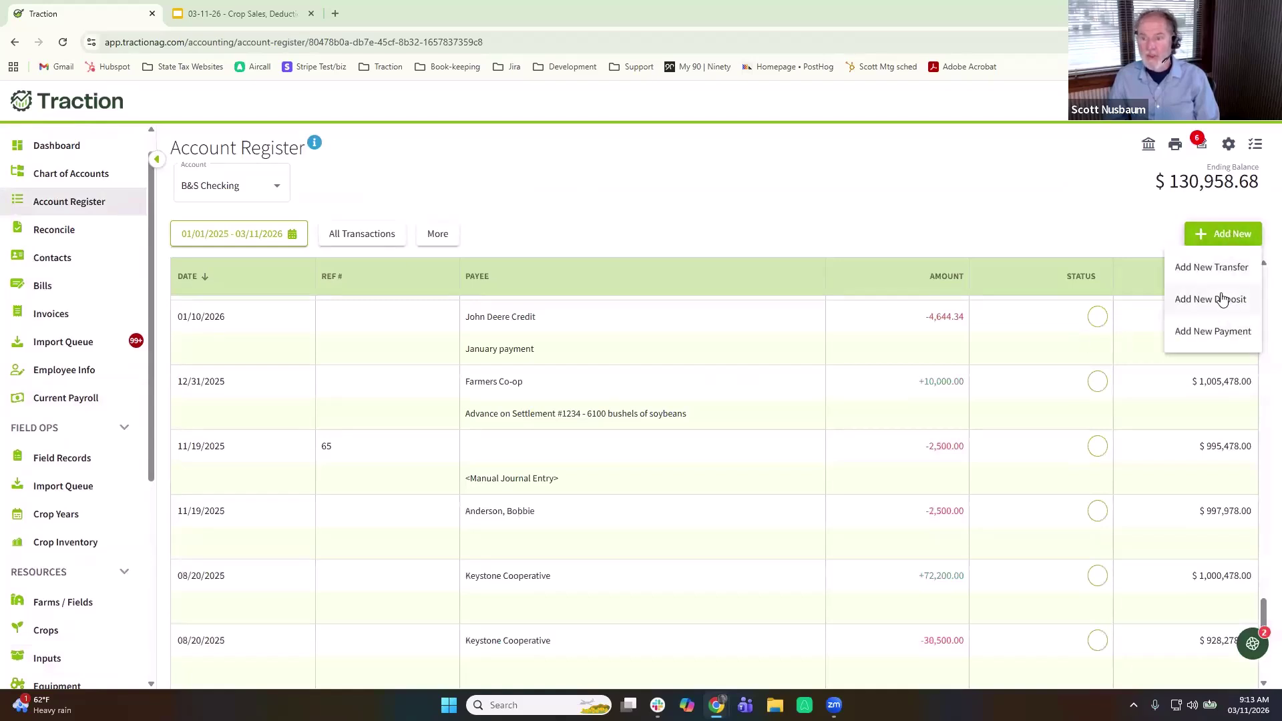
left_click(1223, 298)
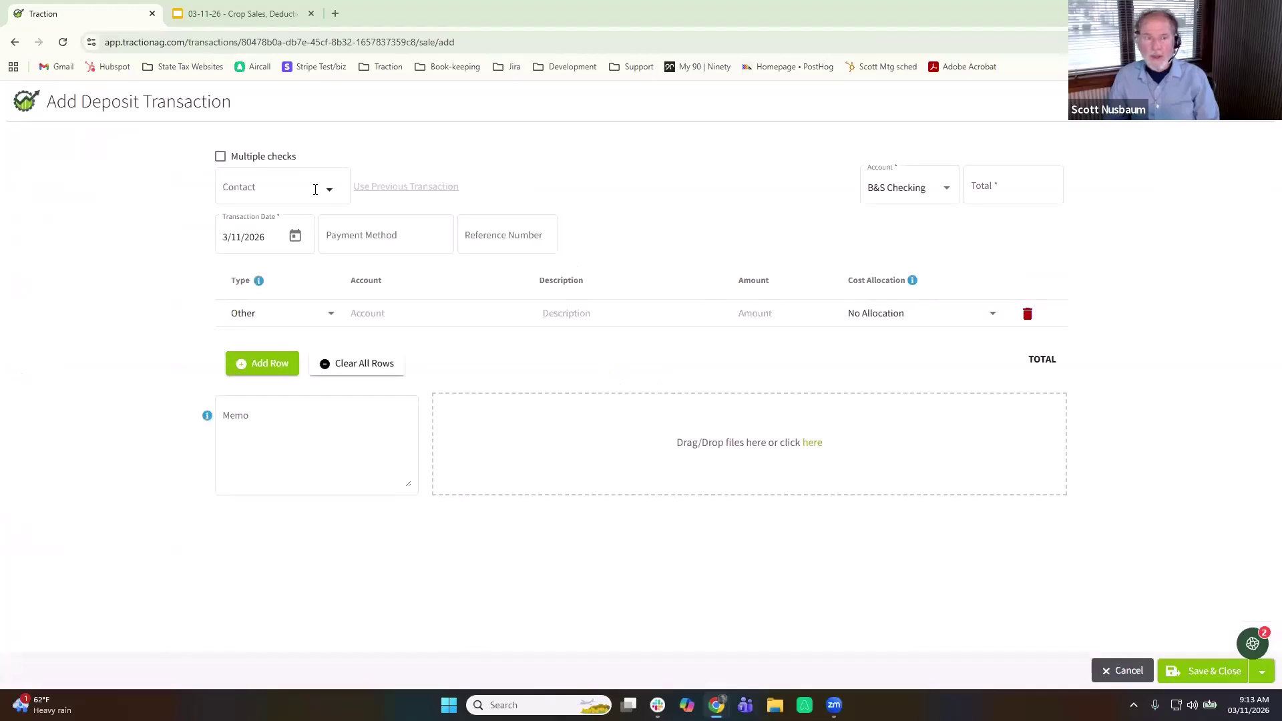
left_click(329, 191)
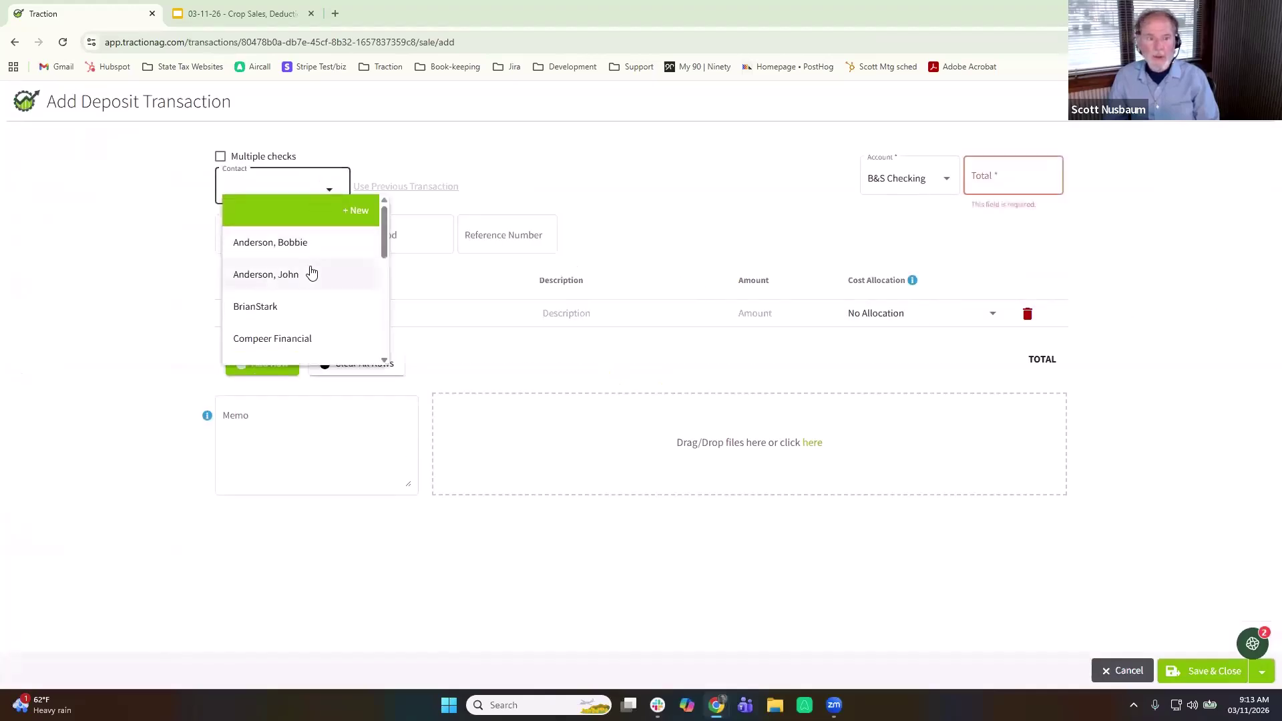
scroll(311, 270, "down", 1)
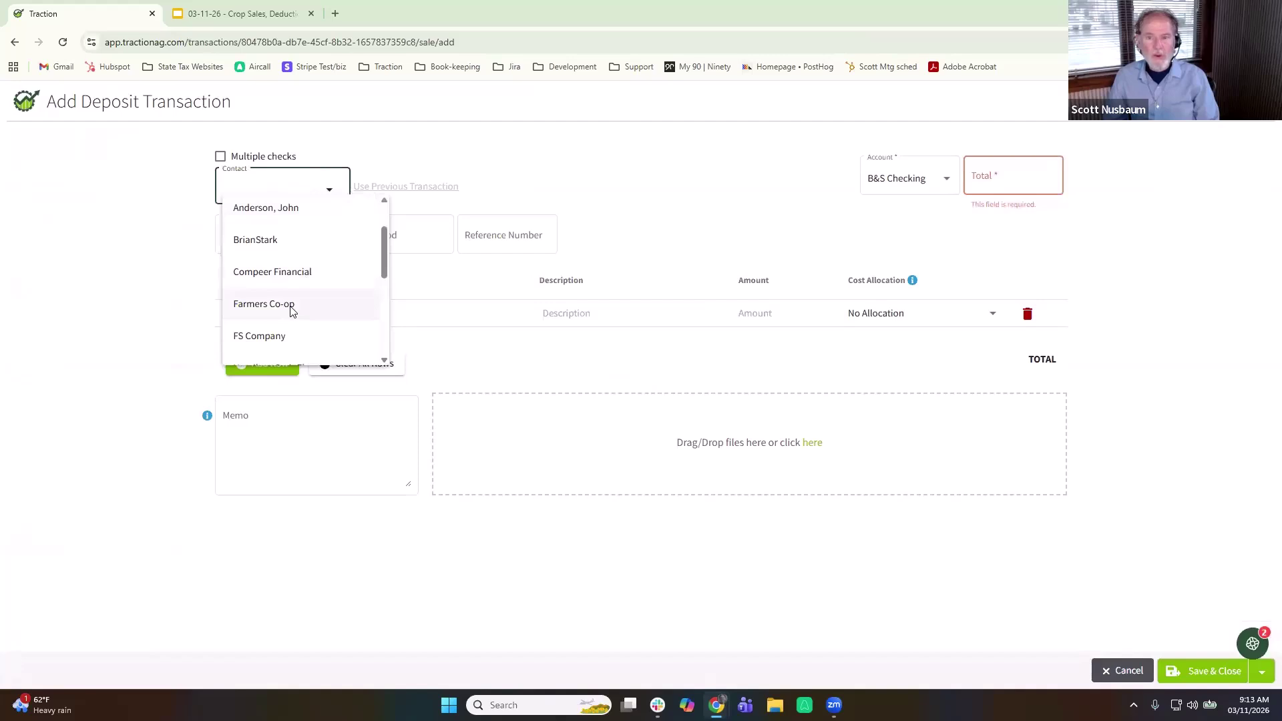
left_click(291, 306)
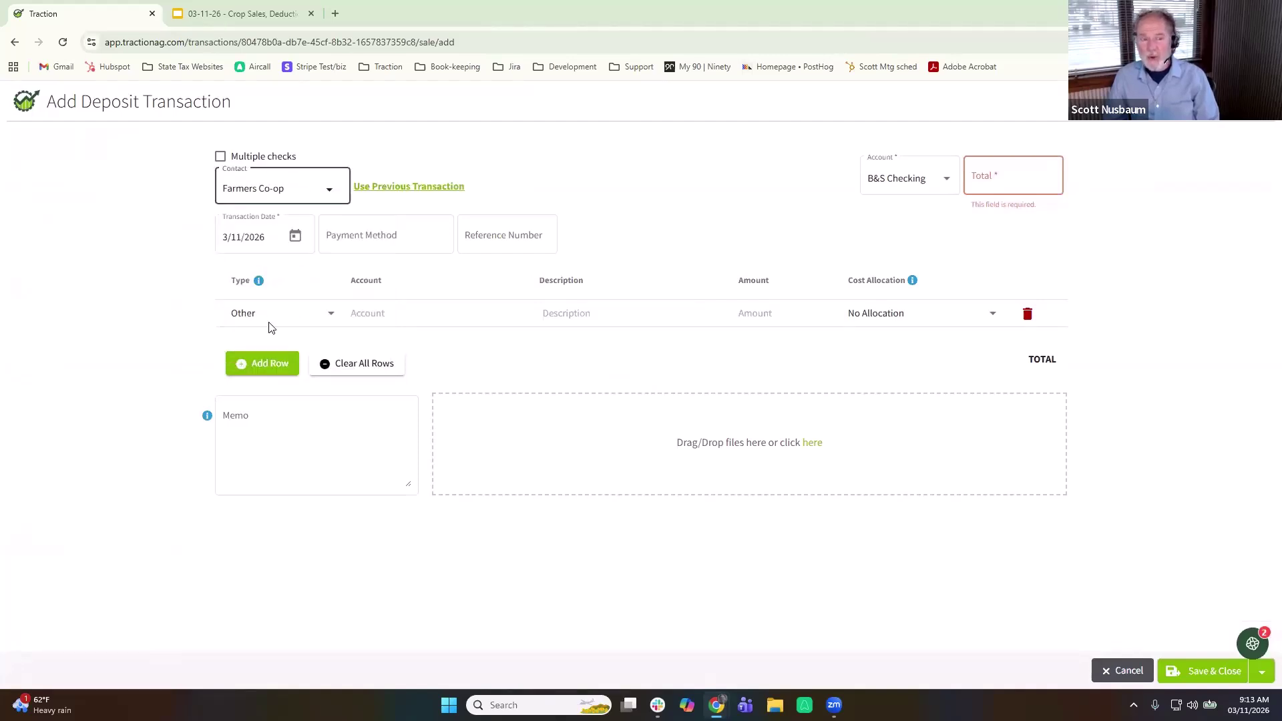
Step: Set the deposit's first row to the Crops type with Soybeans as the account
left_click(267, 322)
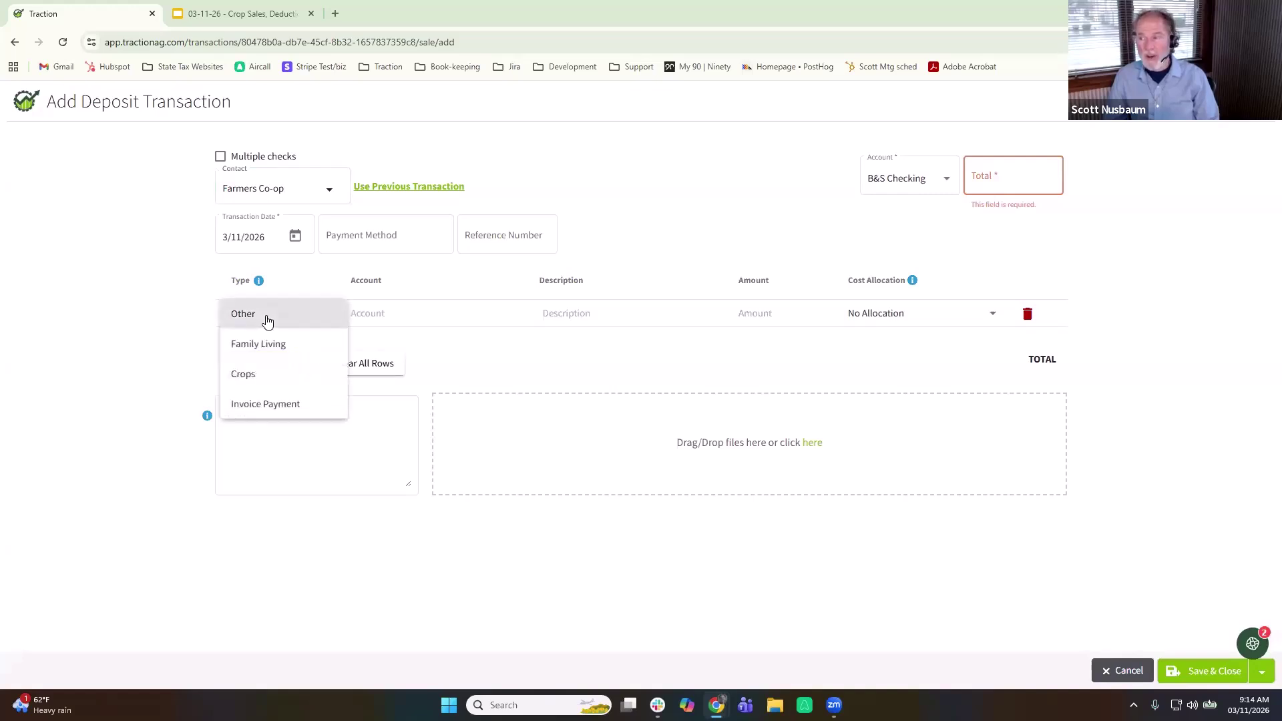
left_click(252, 377)
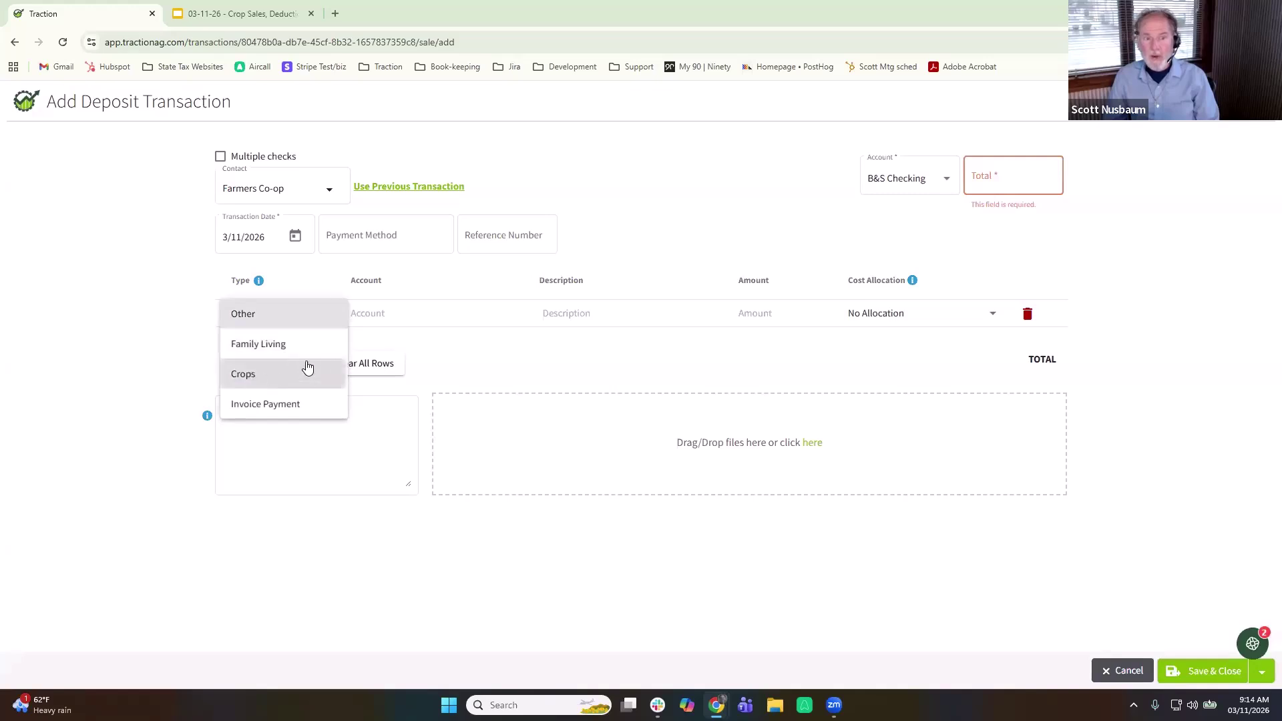
left_click(375, 310)
scroll(410, 446, "down", 1)
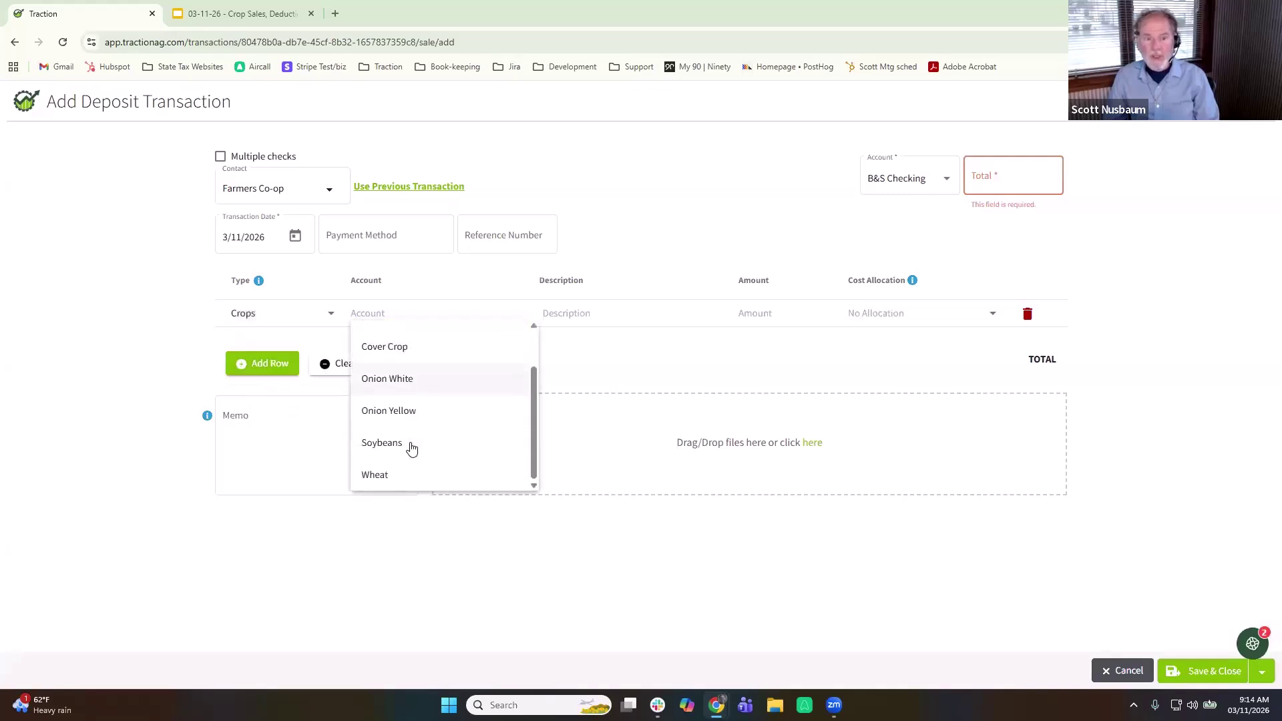
left_click(410, 444)
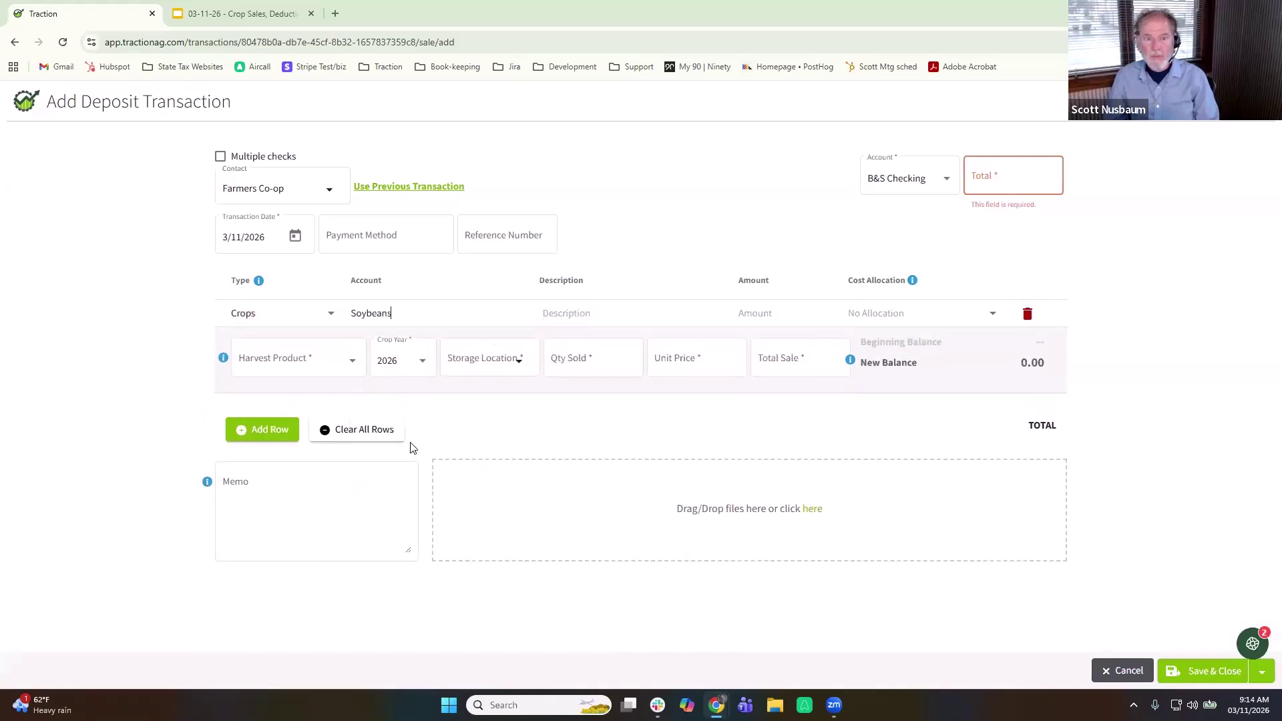
Step: Set the first row's harvest product to Soybeans, crop year to 2024 and storage location to Home Bin #1
left_click(301, 361)
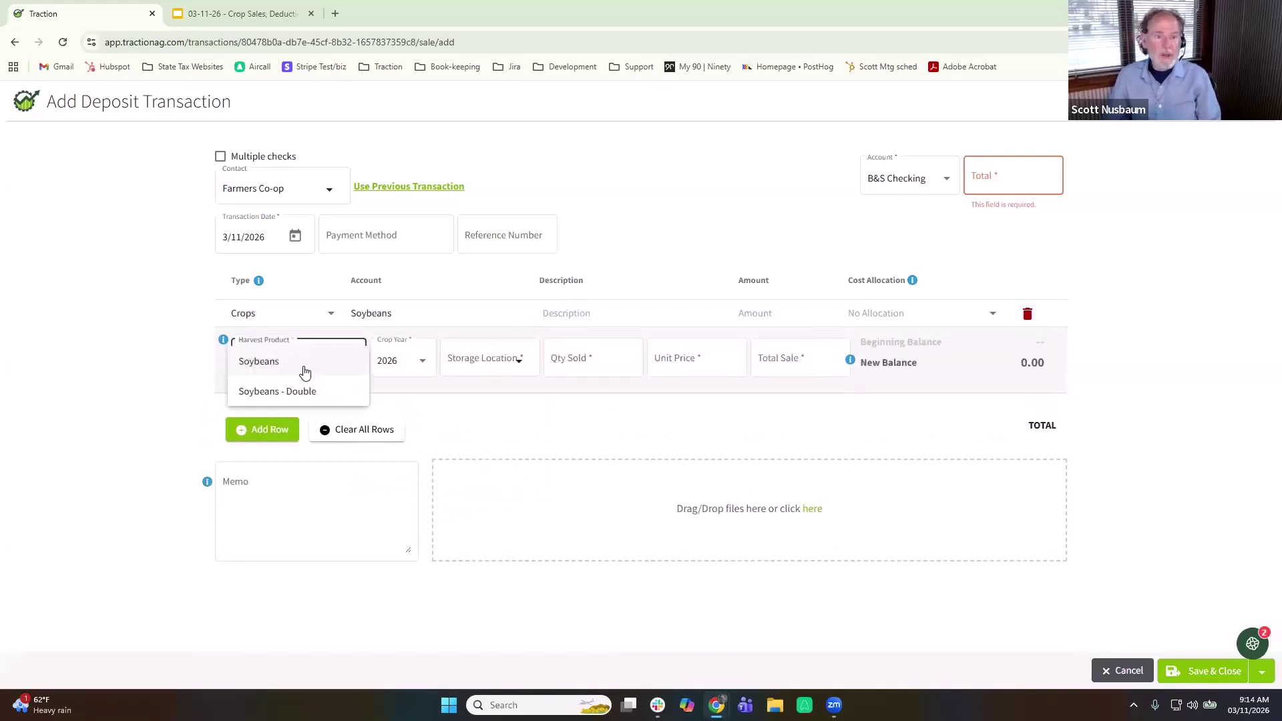
left_click(304, 368)
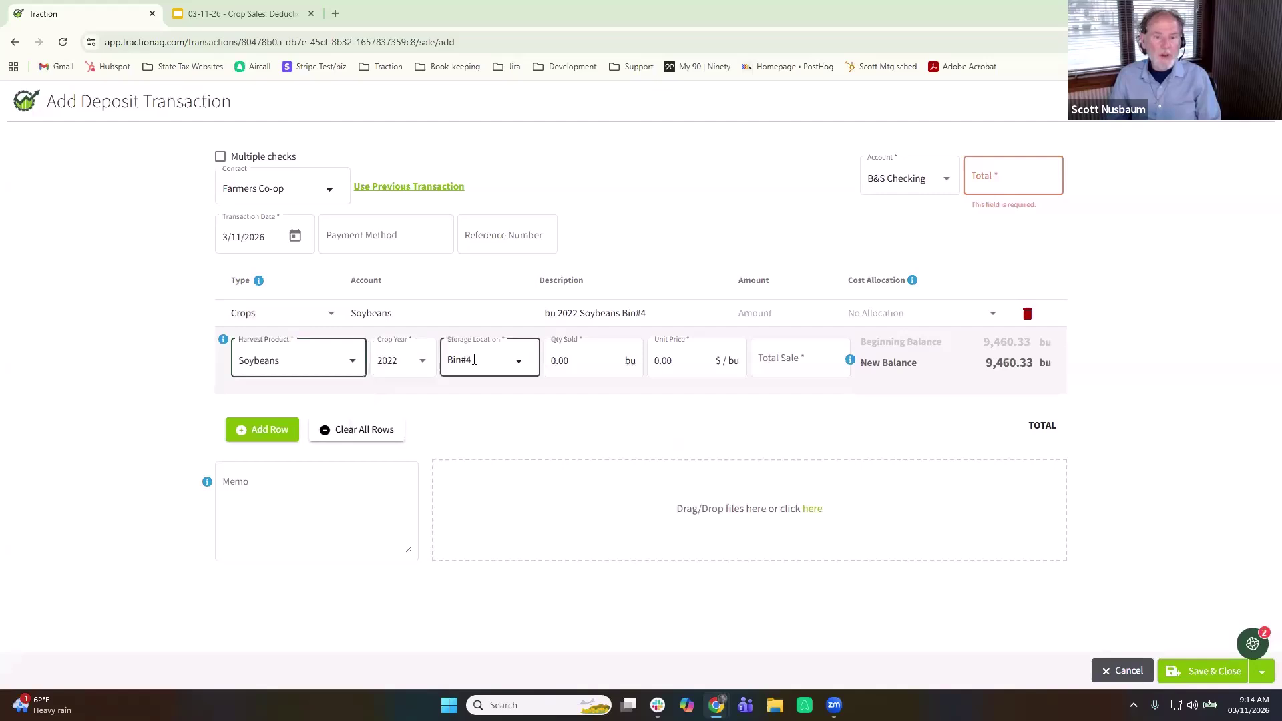
left_click(402, 361)
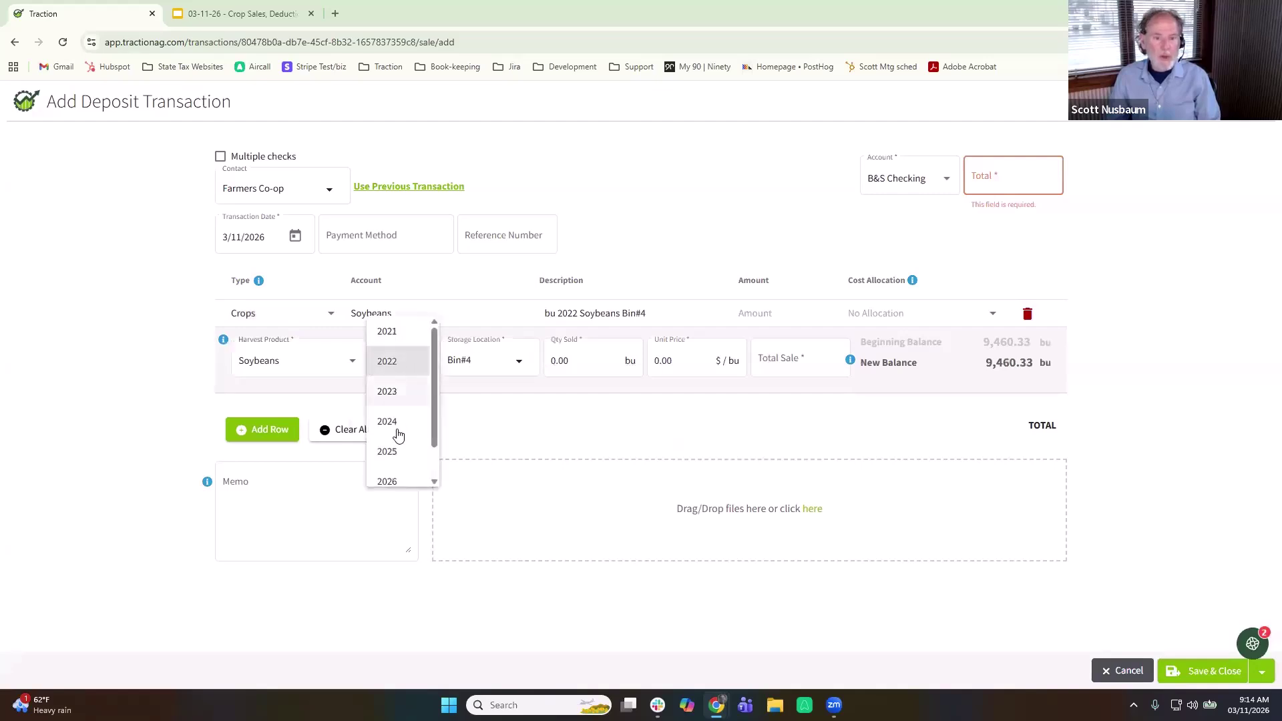
left_click(400, 433)
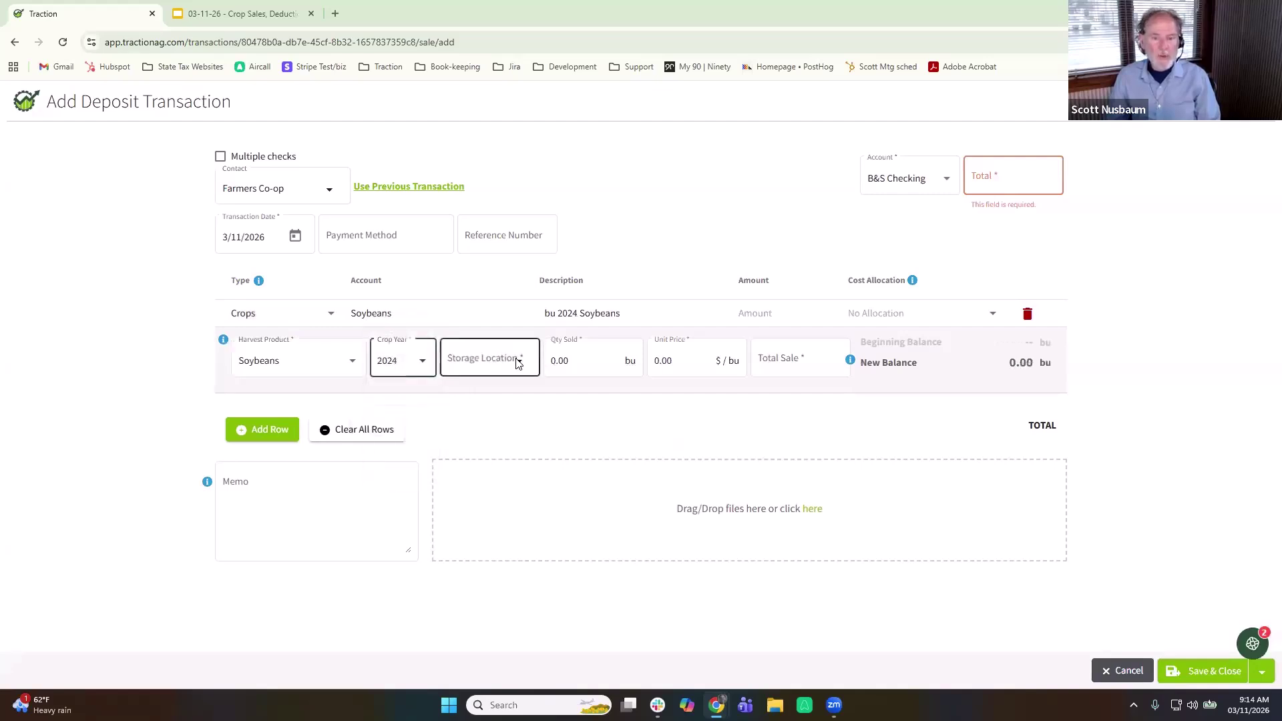
left_click(518, 362)
left_click(514, 420)
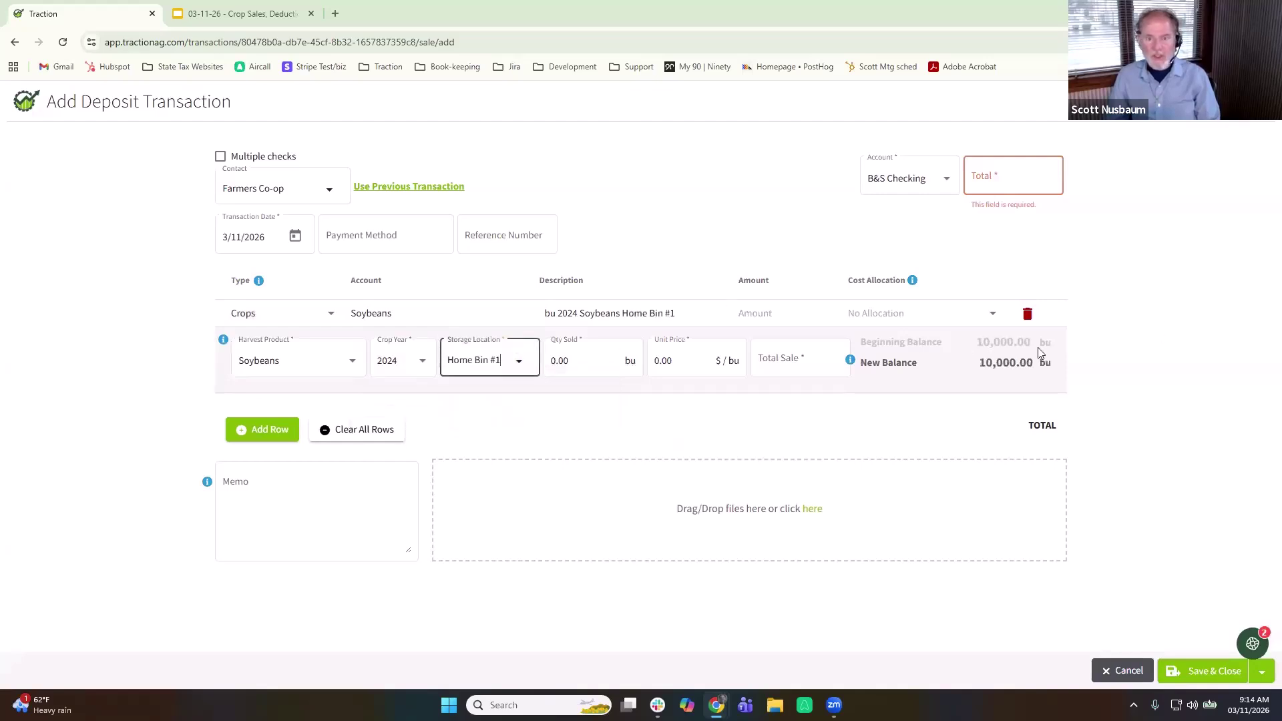
Step: Enter a quantity sold of 100,000 bu and a unit price of 10.50 per bushel for the 2024 soybeans
left_click(595, 359)
type("100000")
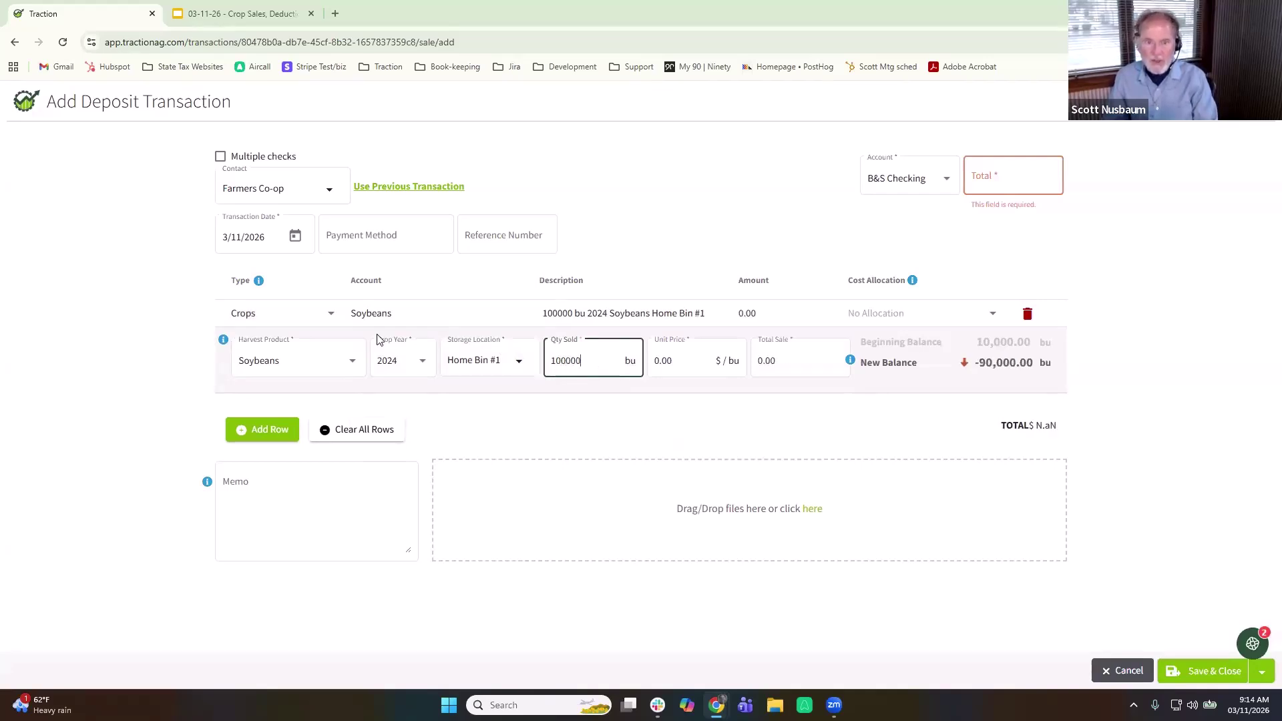
key("Tab")
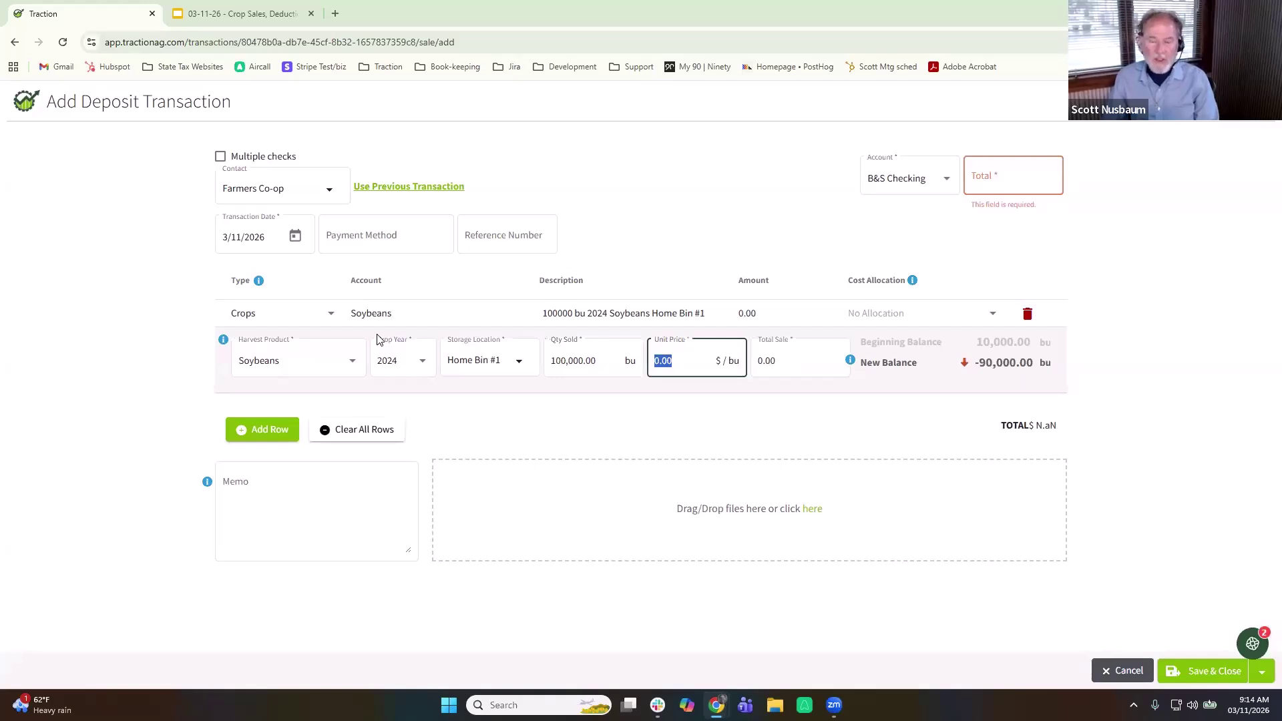
type("10.")
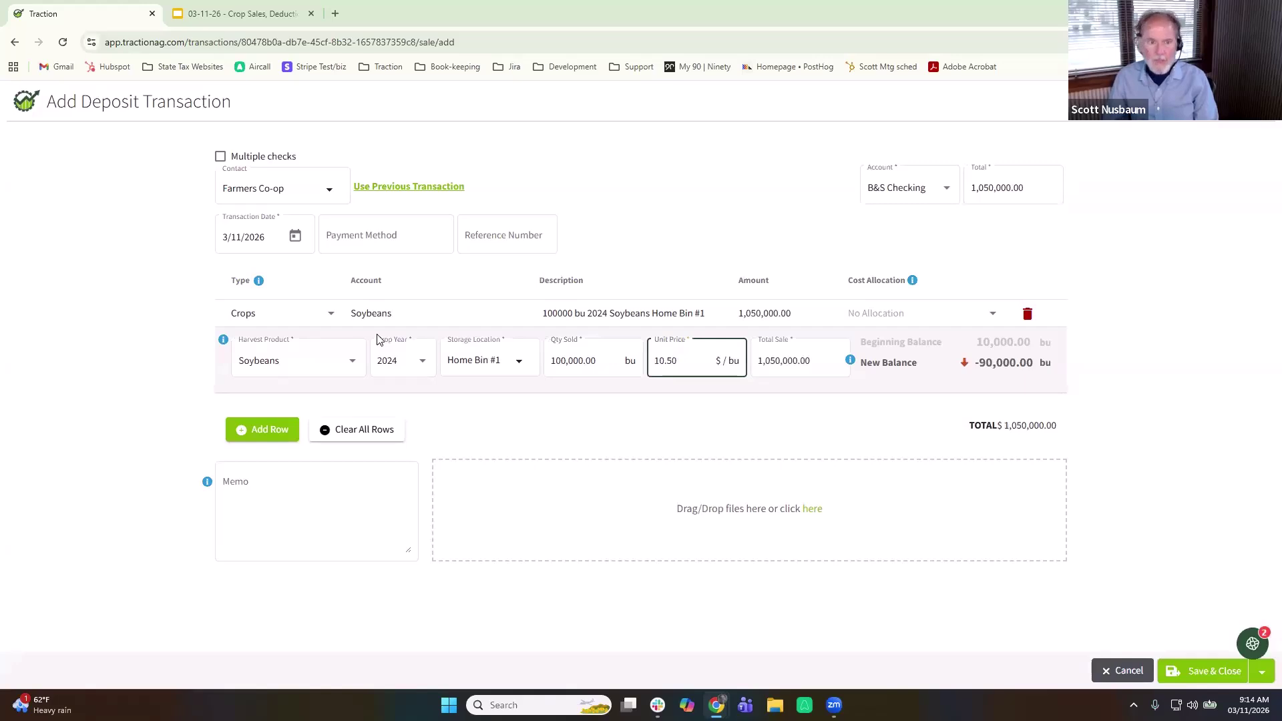
Step: Add a second deposit row of the Crops type with Soybeans as the account
left_click(253, 433)
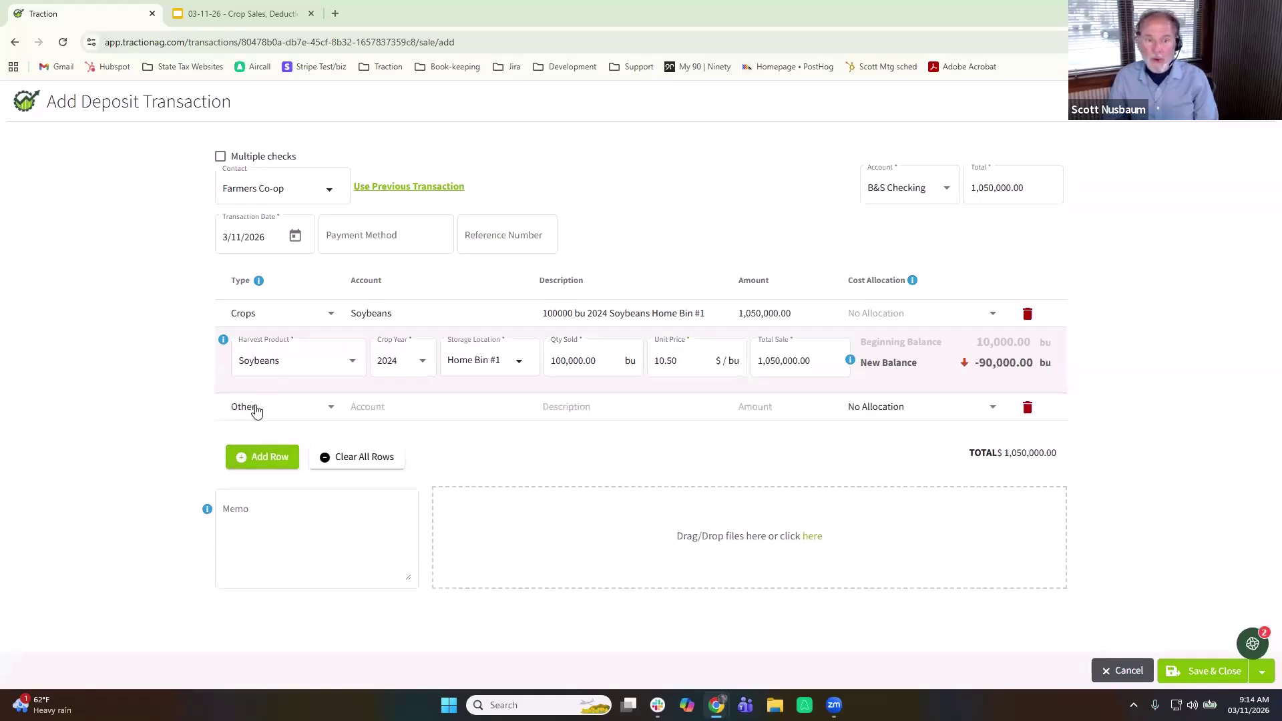
left_click(258, 407)
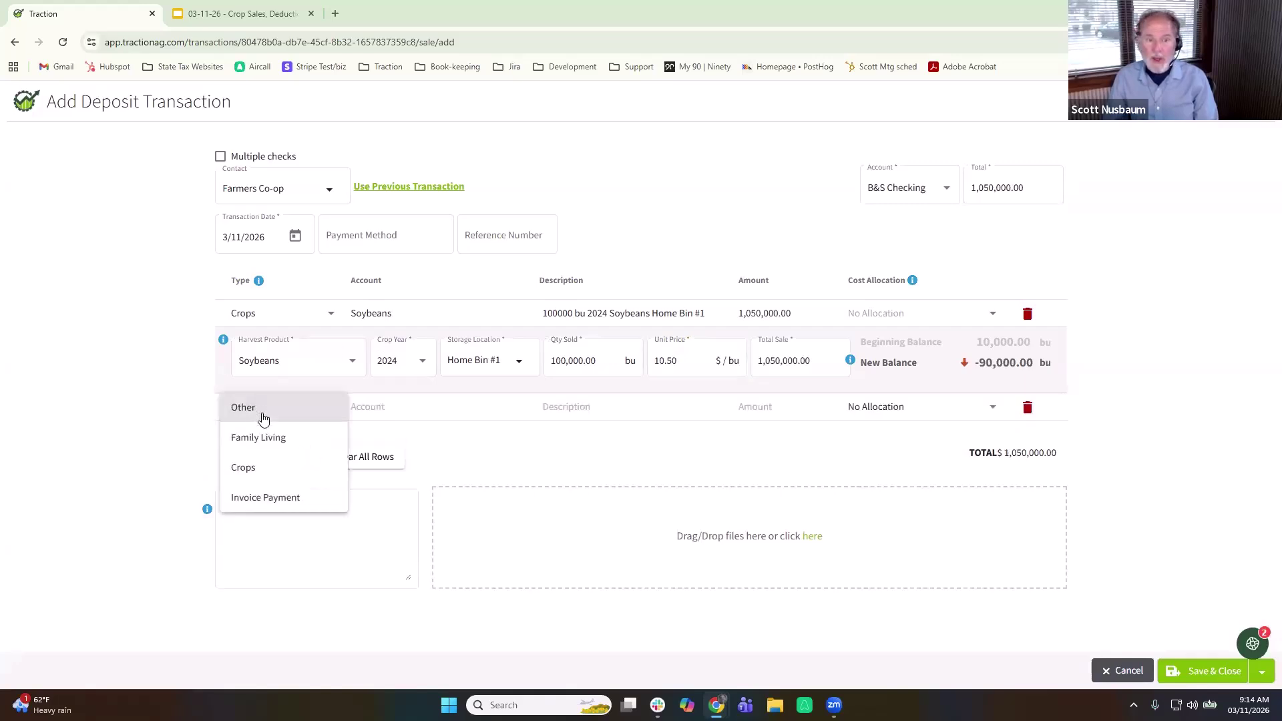
left_click(265, 467)
left_click(385, 410)
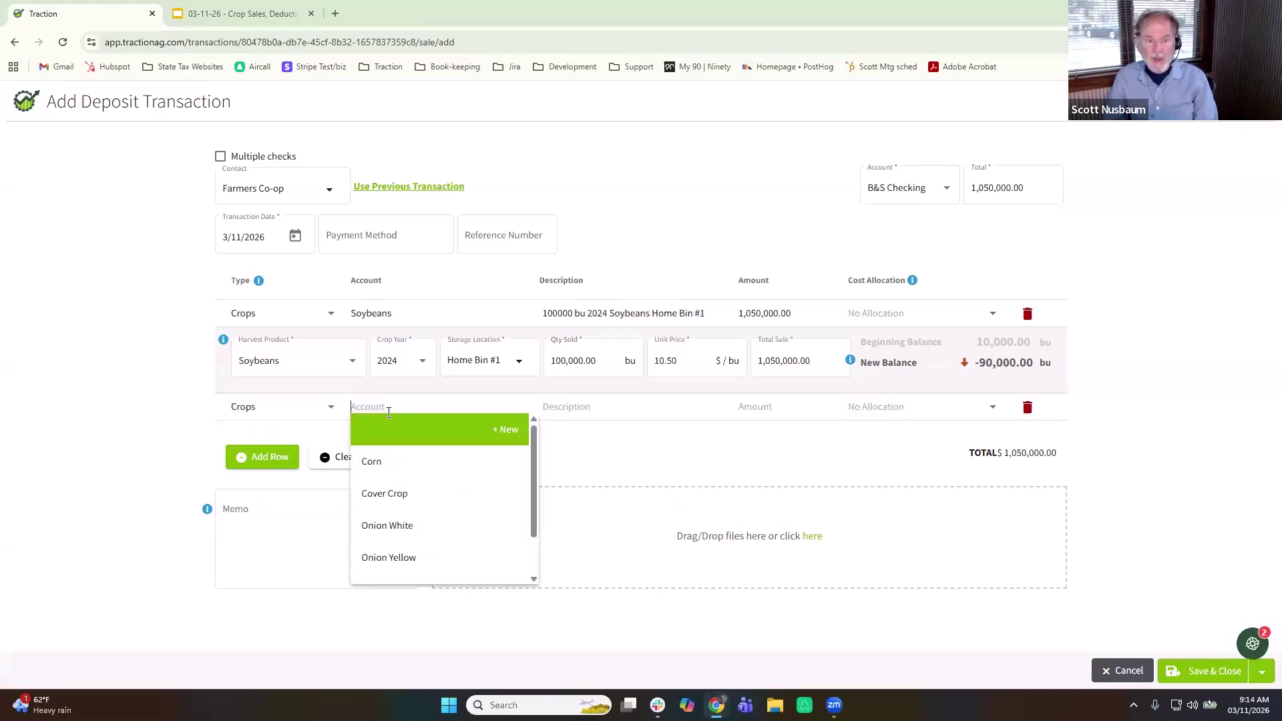
scroll(423, 515, "down", 2)
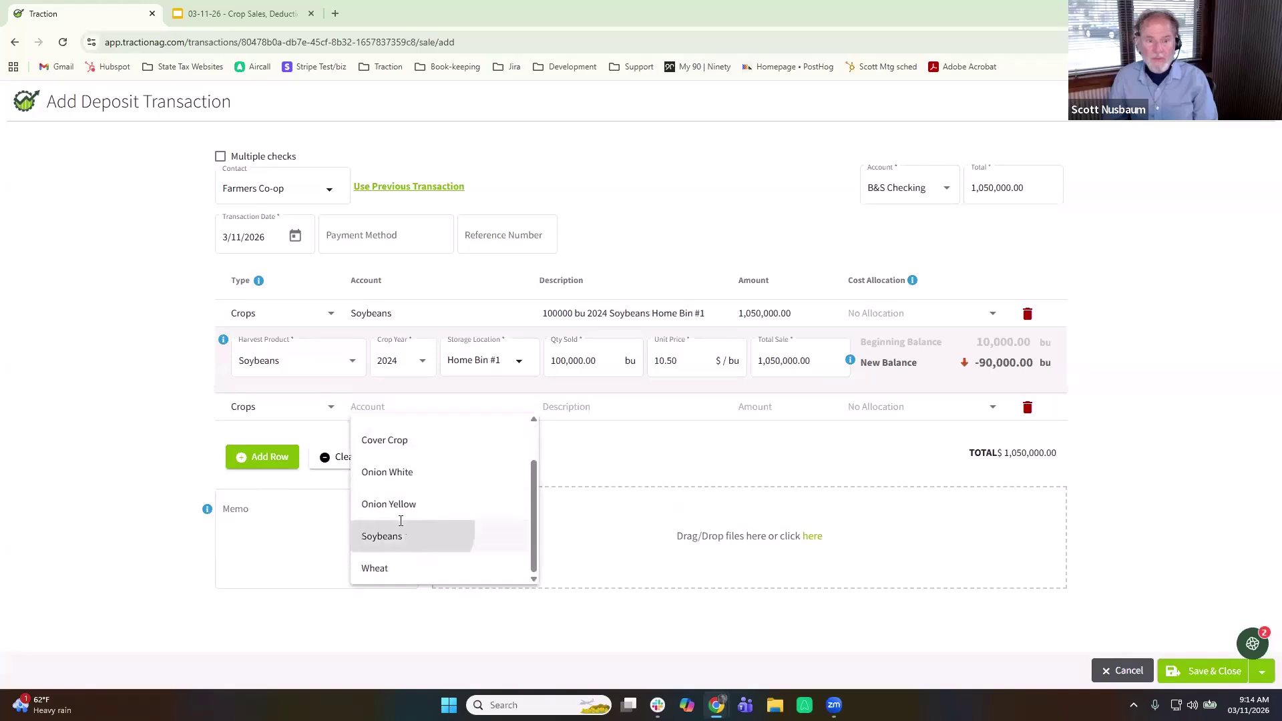
left_click(402, 534)
Step: Choose Soybeans as the second row's harvest product and set its crop year to 2025
left_click(312, 391)
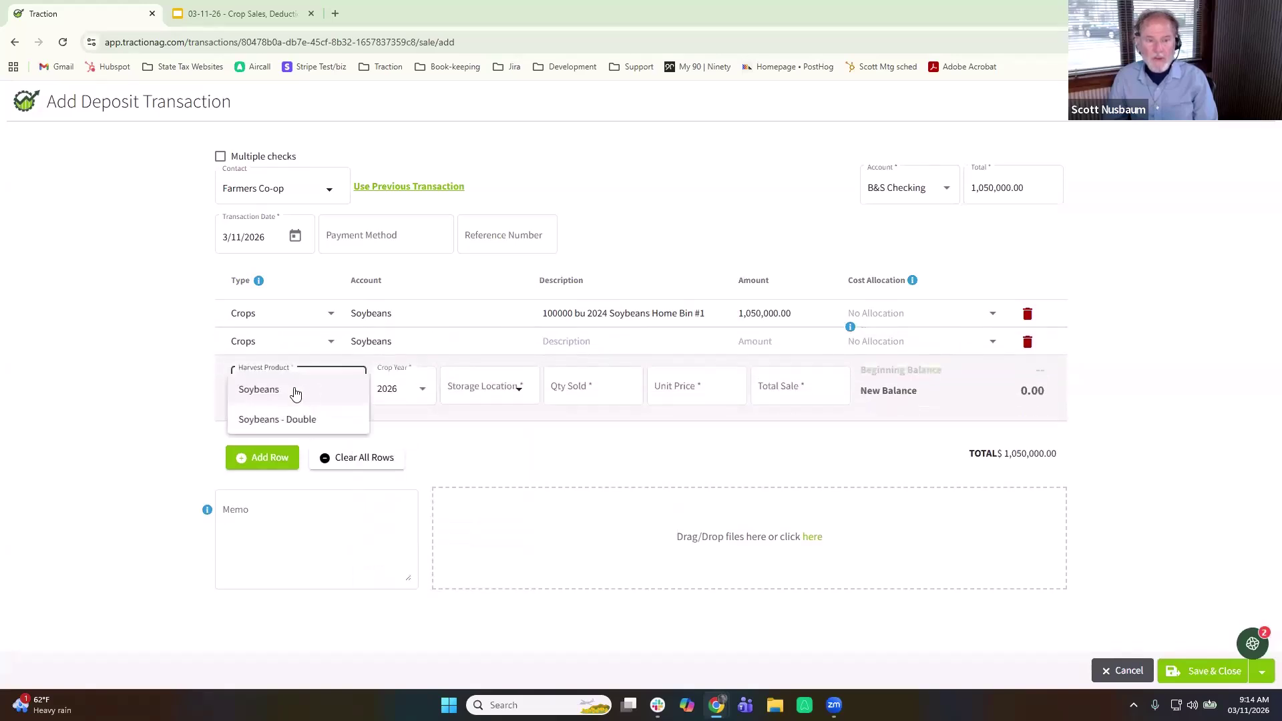
left_click(281, 391)
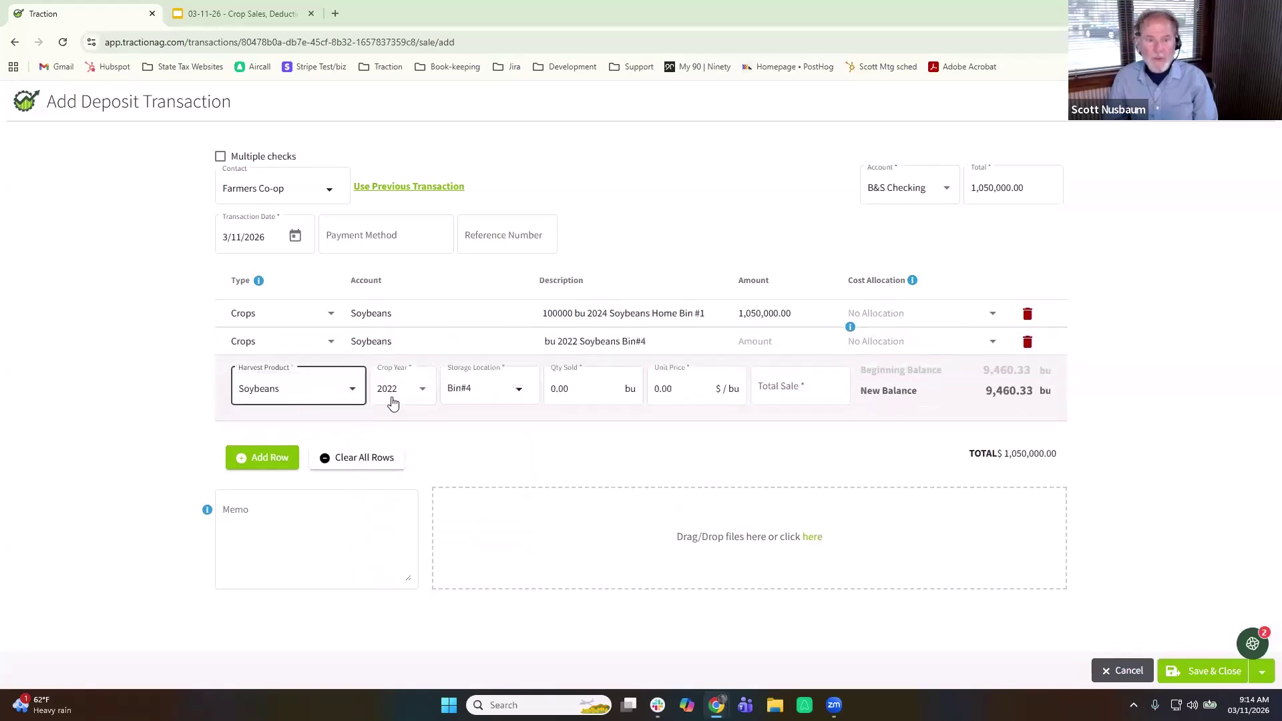
left_click(426, 395)
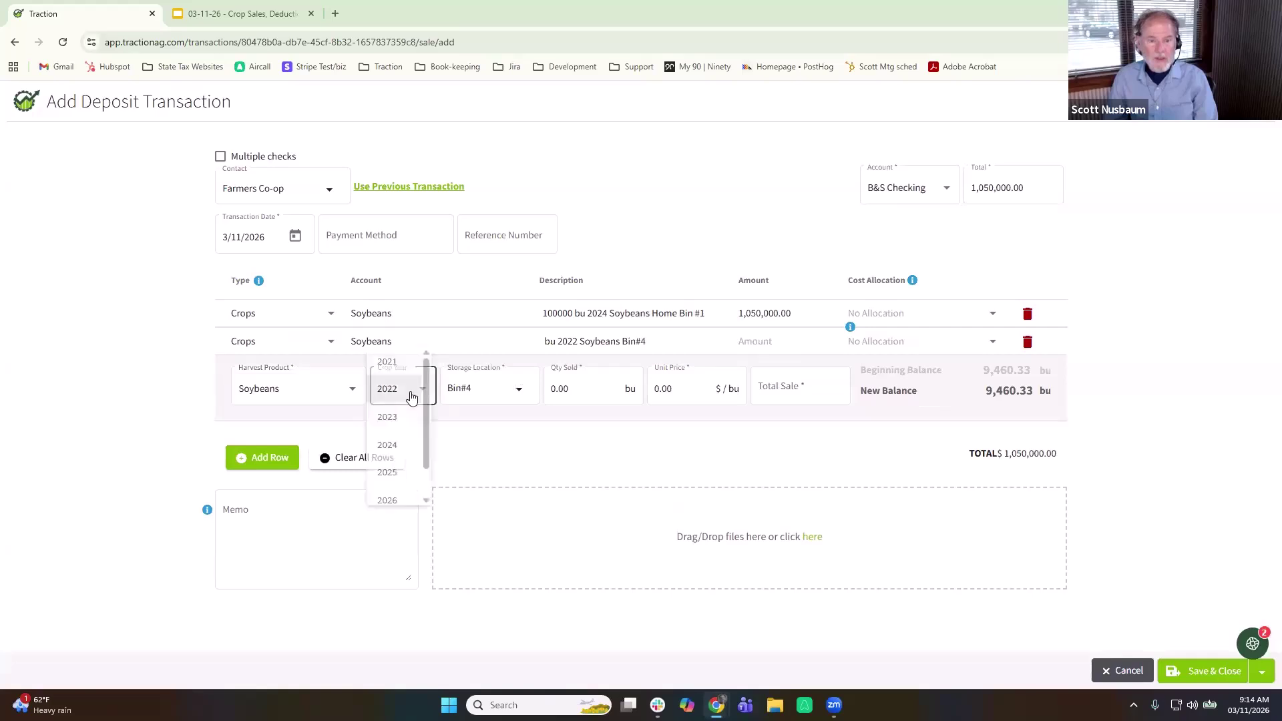
left_click(395, 478)
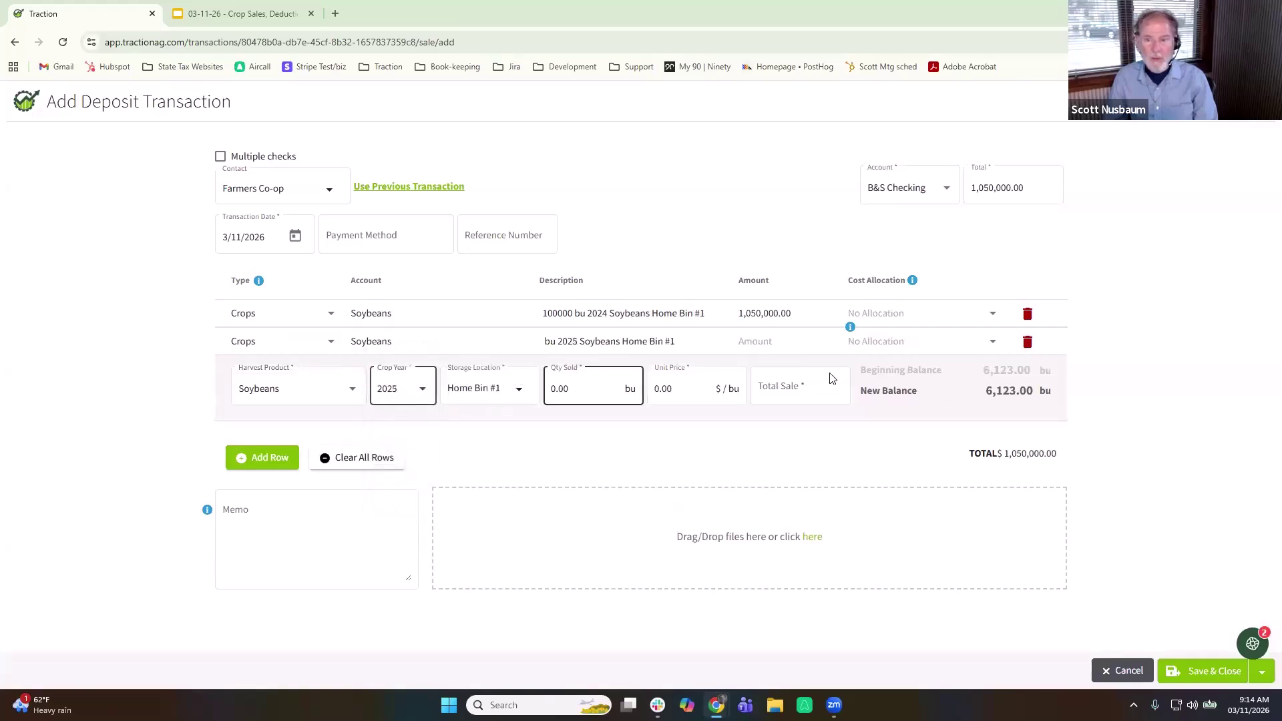
Step: Enter a quantity sold of 6,123 bu and a unit price of 10.50 per bushel for the 2025 soybeans
left_click(588, 387)
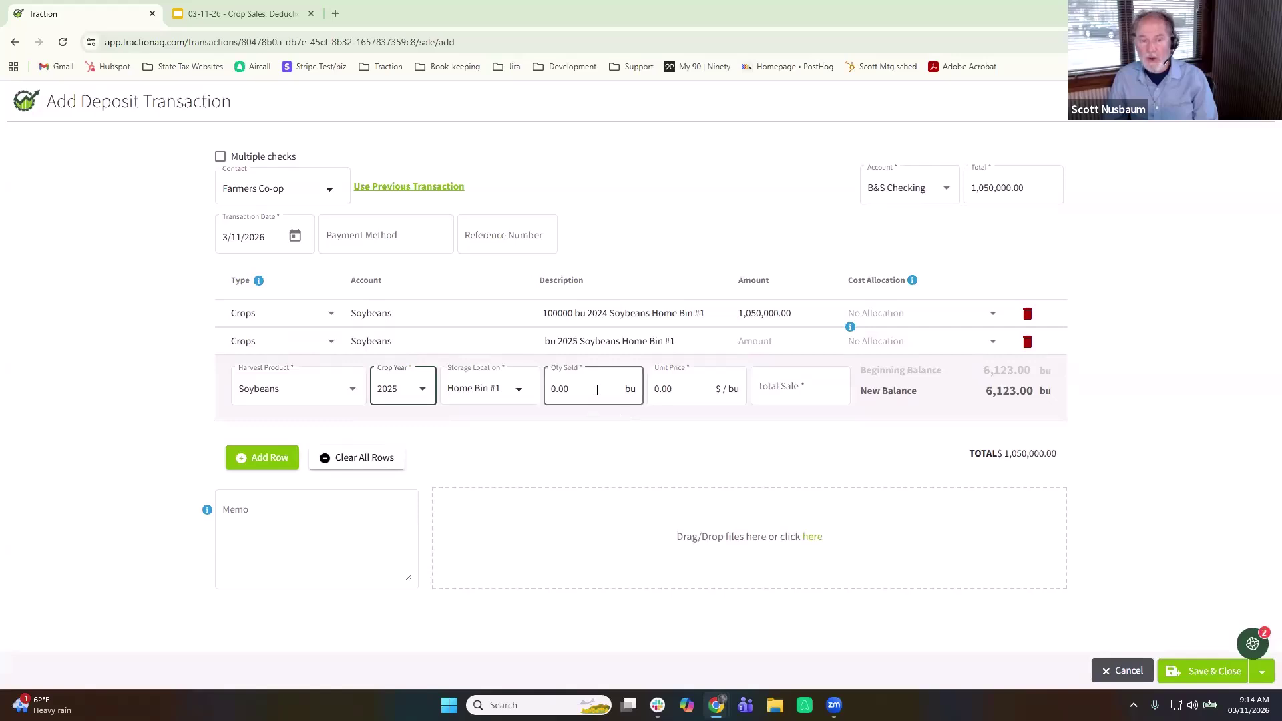
left_click_drag(573, 389, 511, 388)
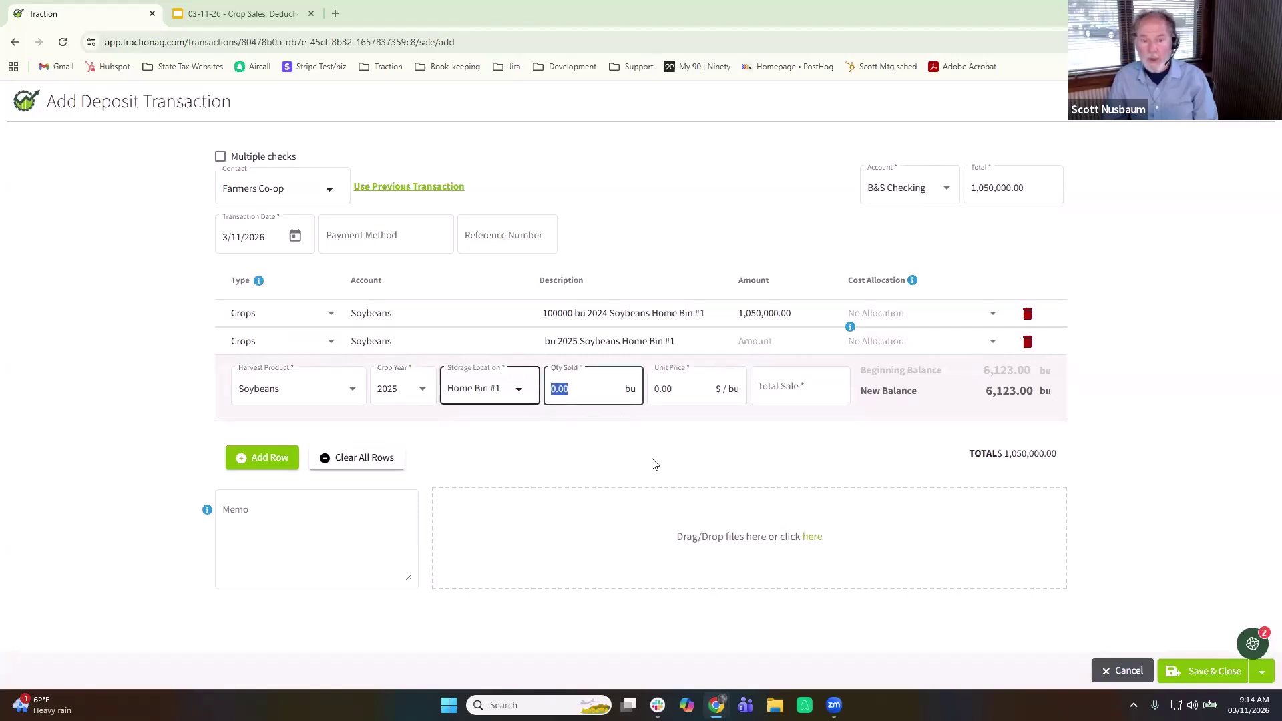
type("6123")
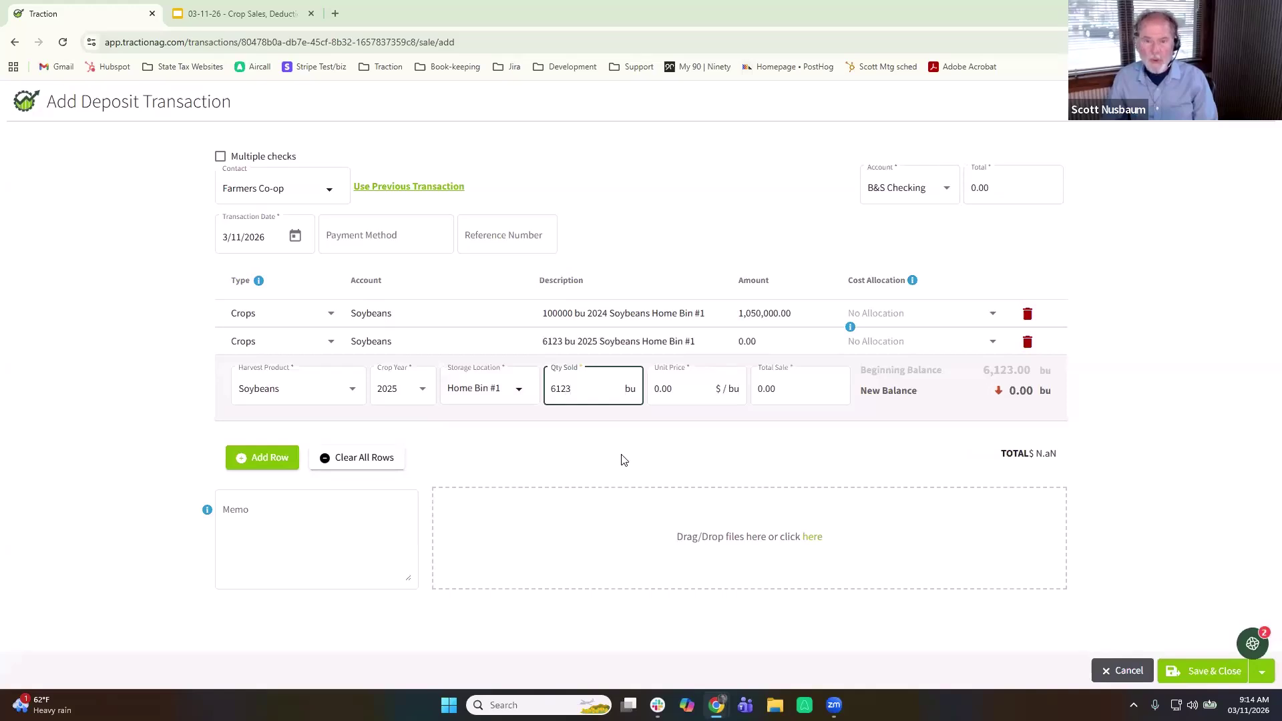
key("Tab")
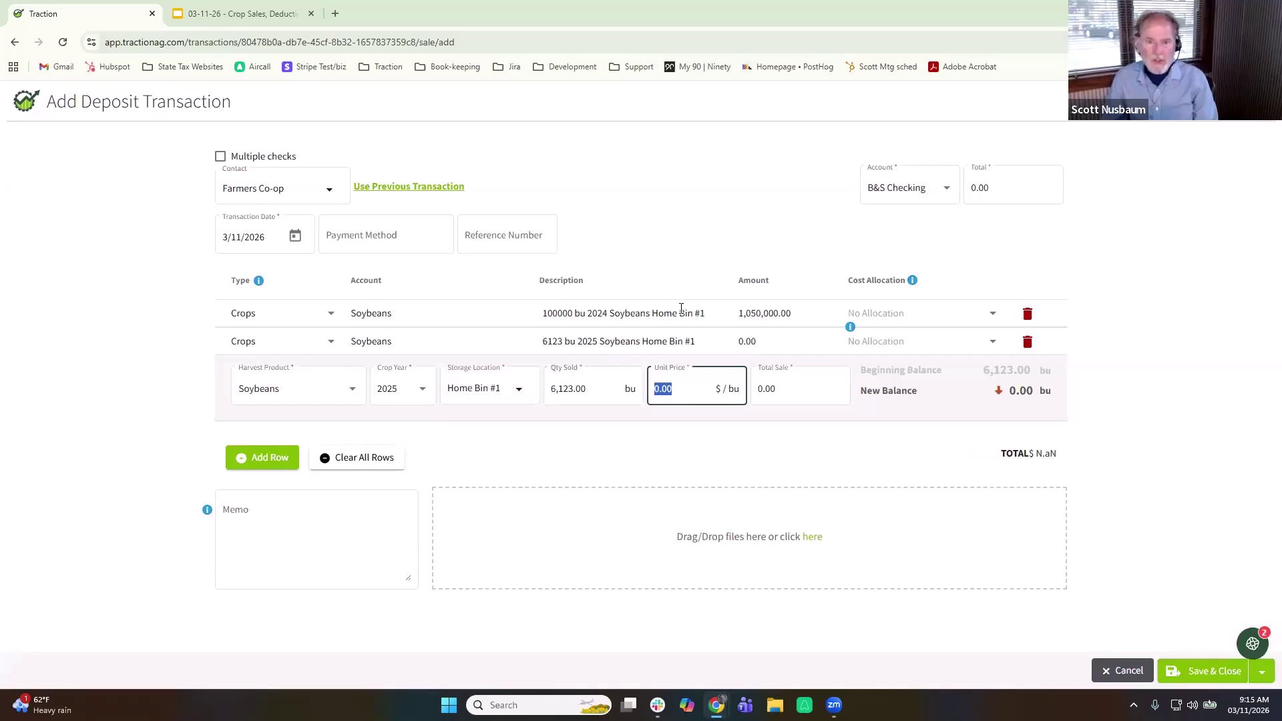
type("10.5")
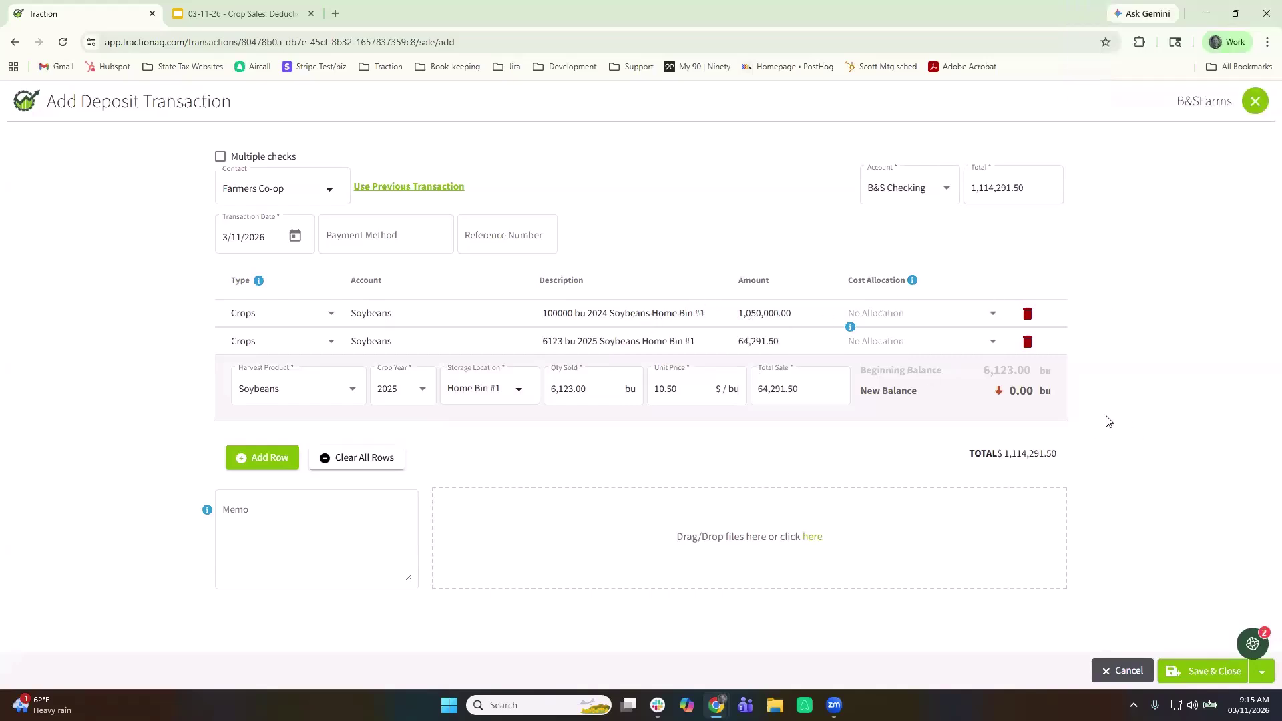
Step: Reopen the 2024 soybeans row and correct its quantity sold to 10,000 bu
left_click(664, 309)
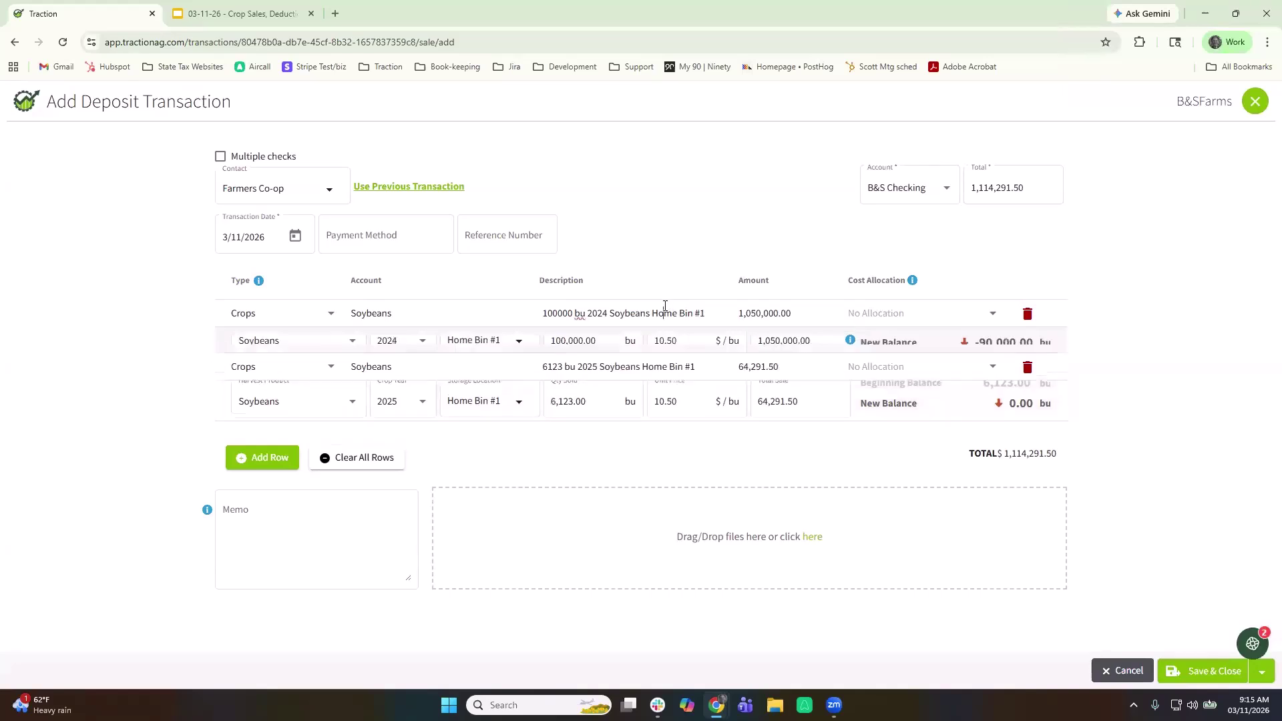
left_click(617, 356)
key("ctrl+a")
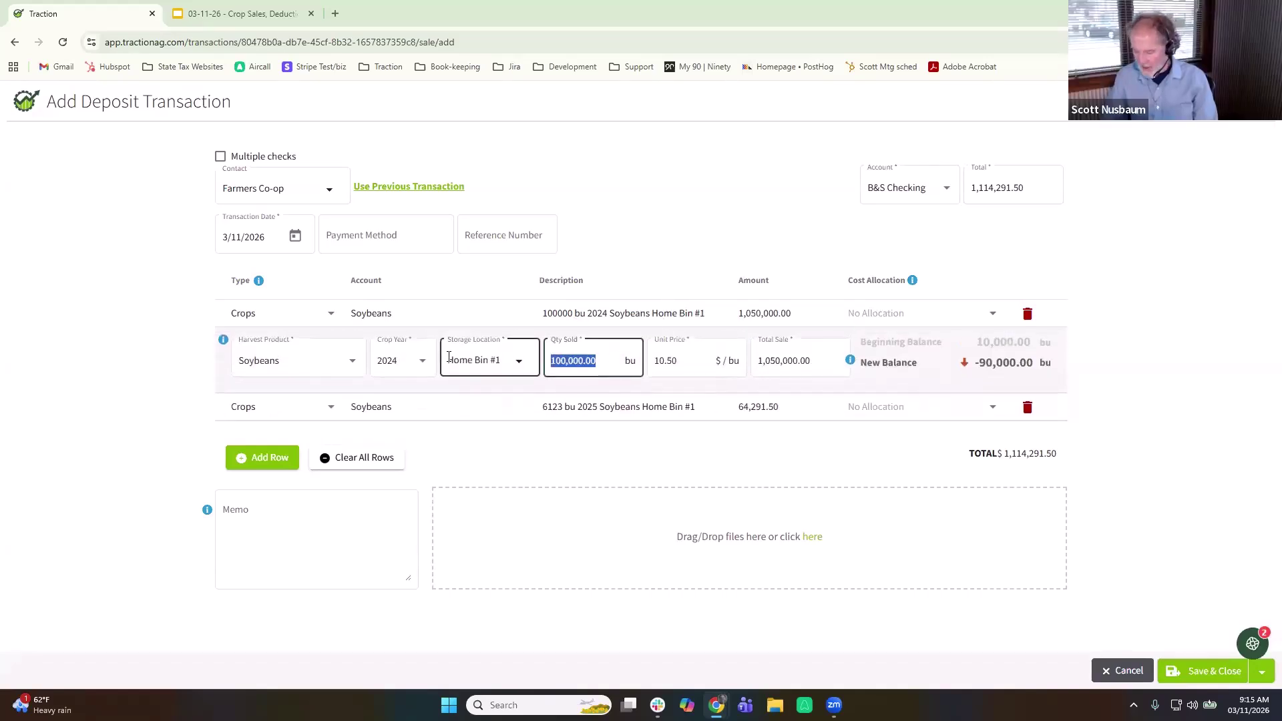
type("10000")
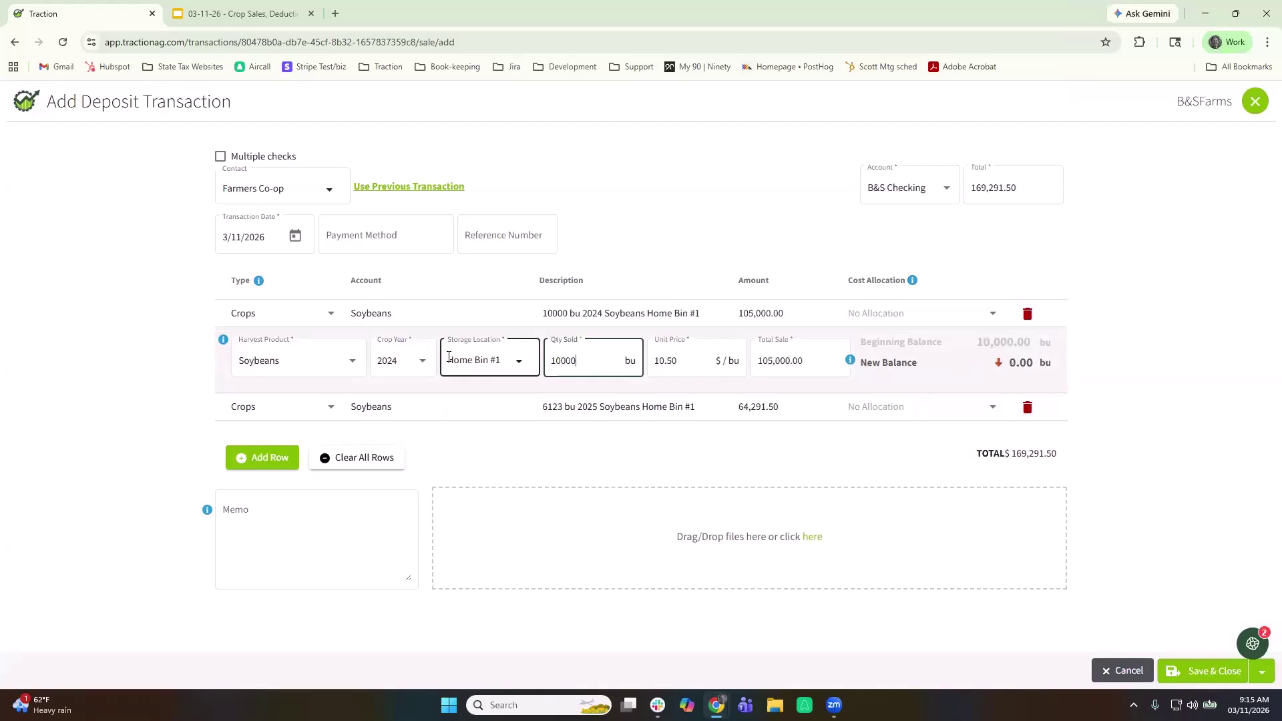
Step: Commit the corrected quantity sold of 10,000 bu on the 2024 soybeans row
key("Tab")
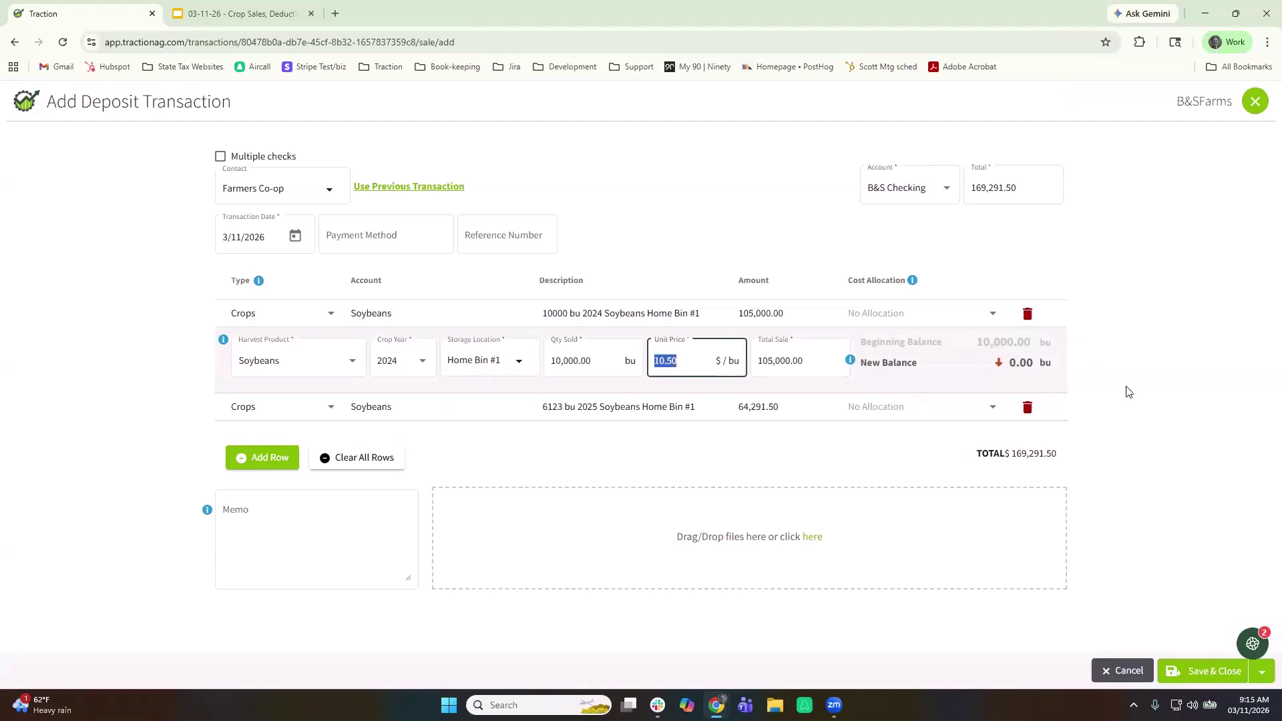
left_click(531, 308)
left_click(686, 254)
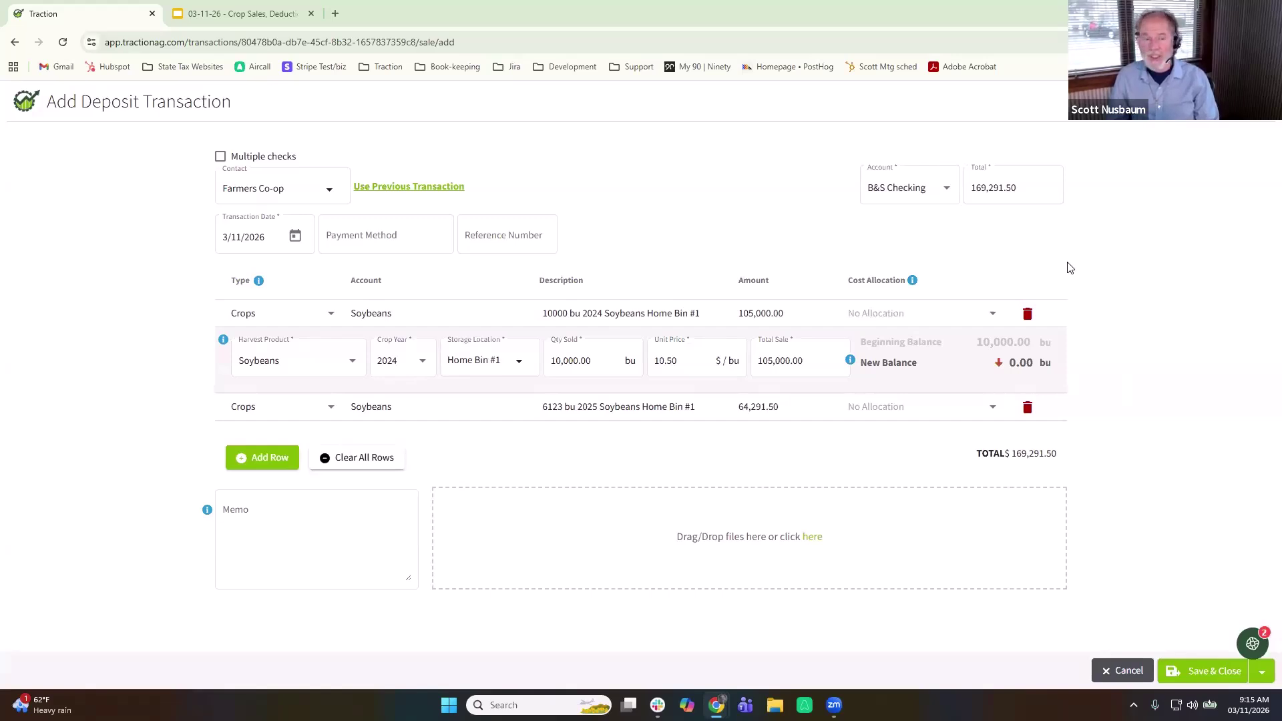
Step: Add a deposit row of the Other type with Soybeans Sales as the account
left_click(259, 458)
left_click(390, 432)
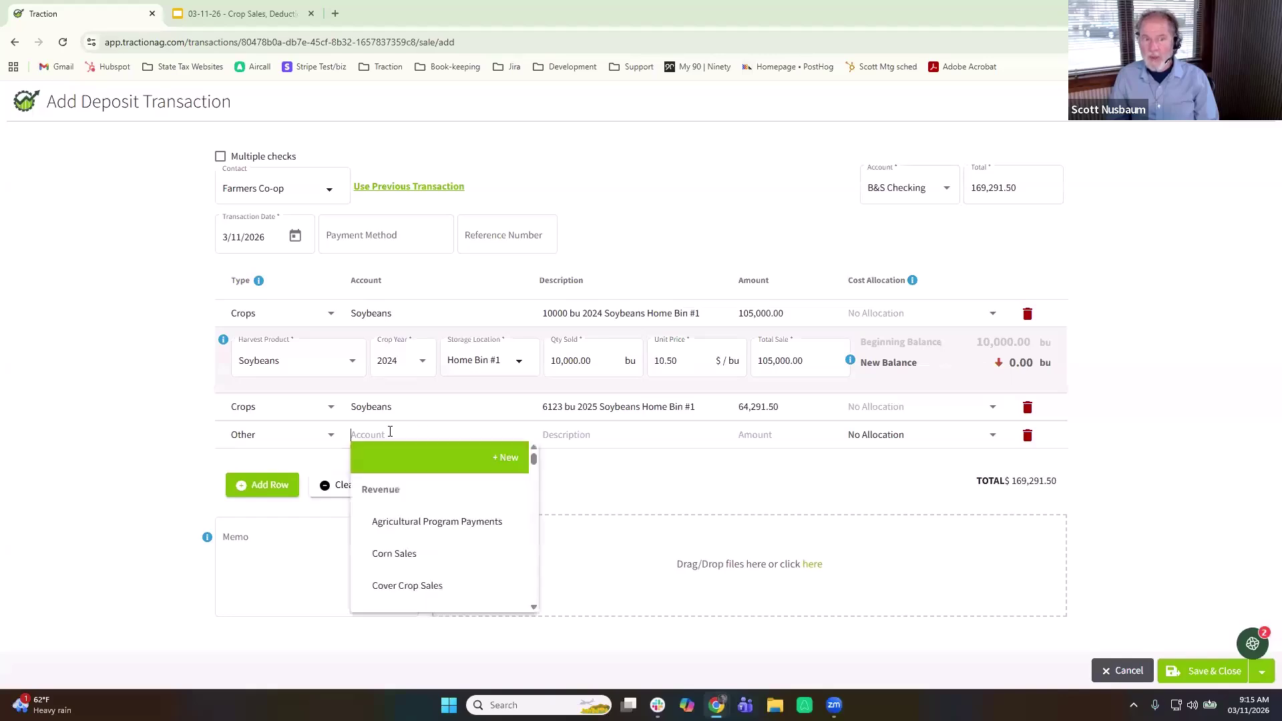
scroll(427, 535, "down", 3)
scroll(427, 535, "down", 5)
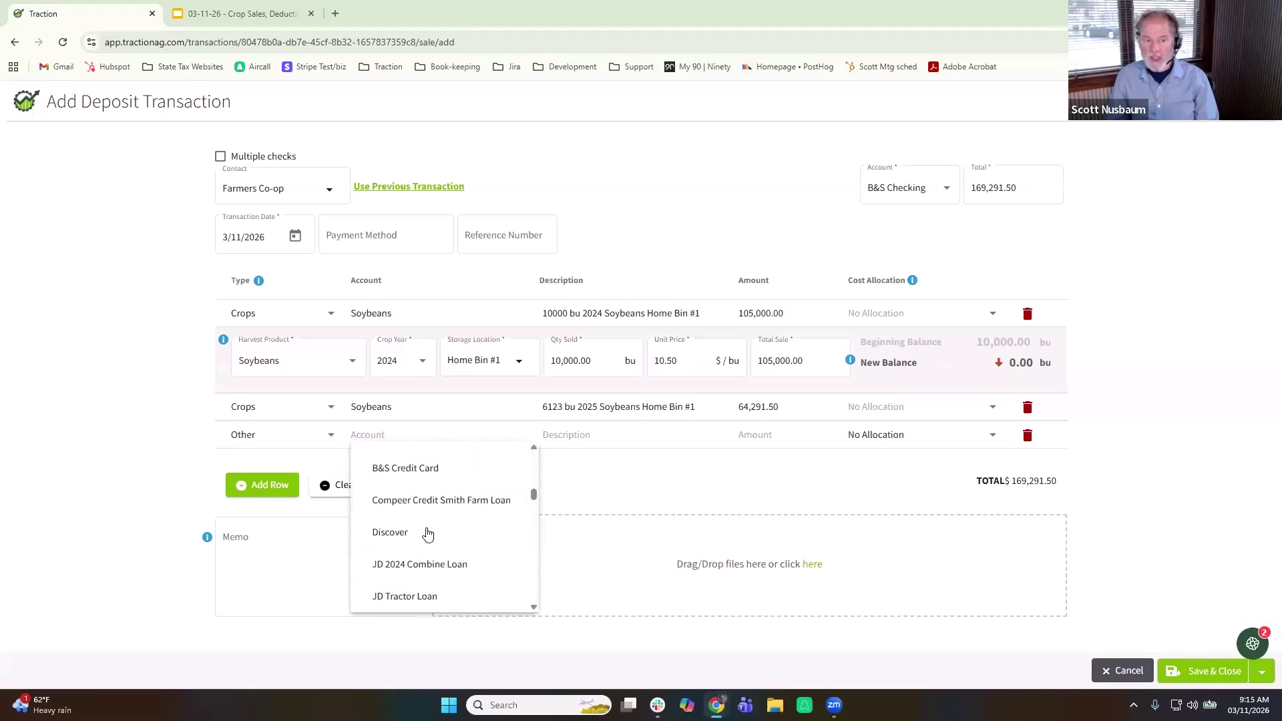
scroll(428, 535, "up", 3)
scroll(428, 535, "up", 4)
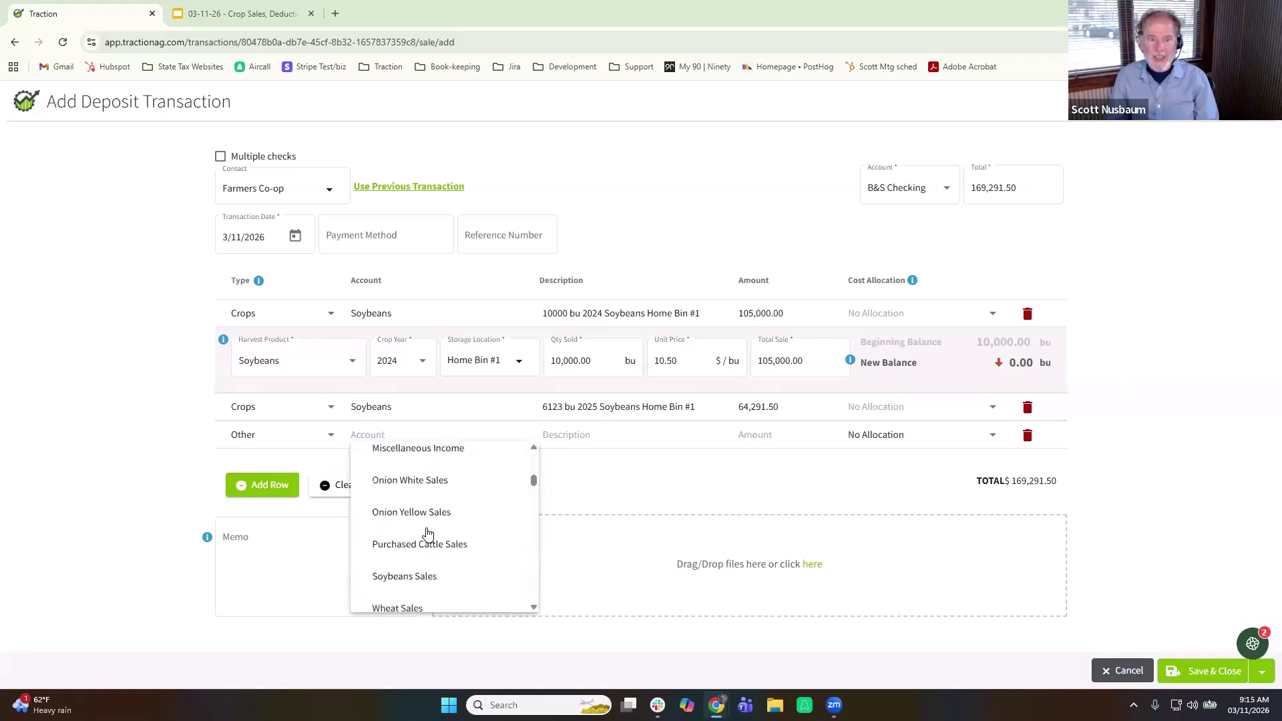
scroll(428, 535, "down", 4)
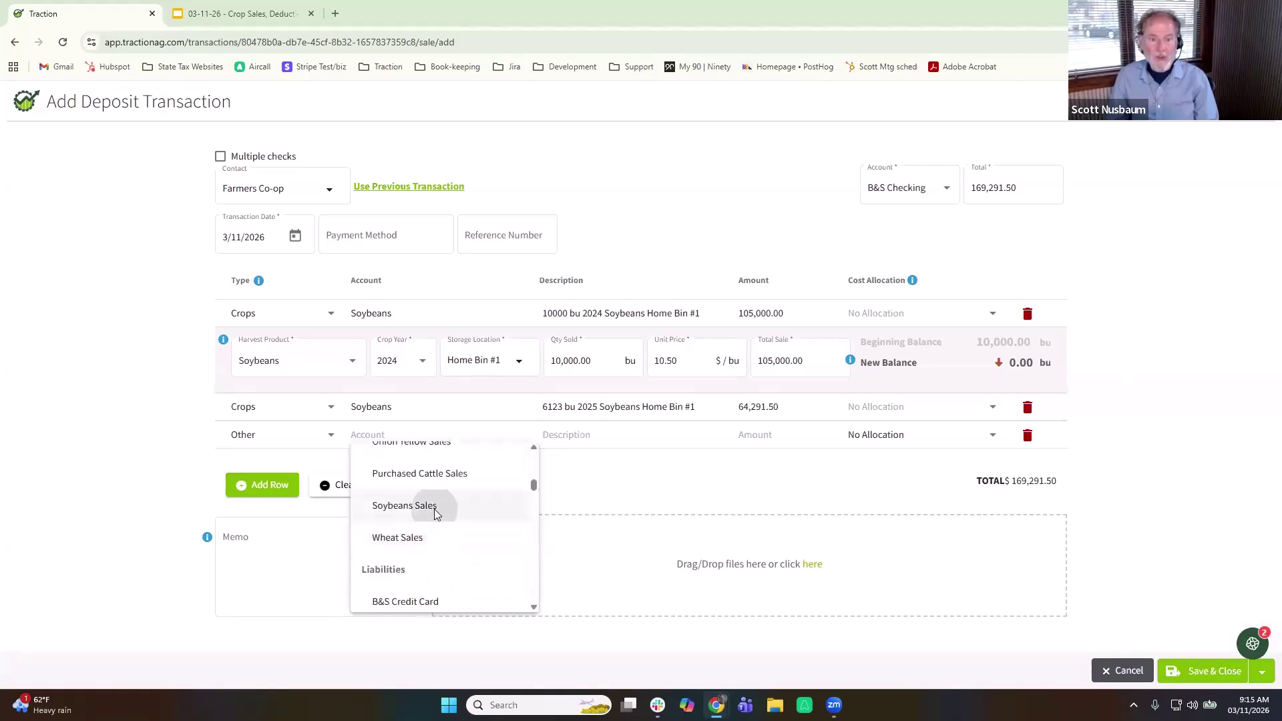
left_click(431, 510)
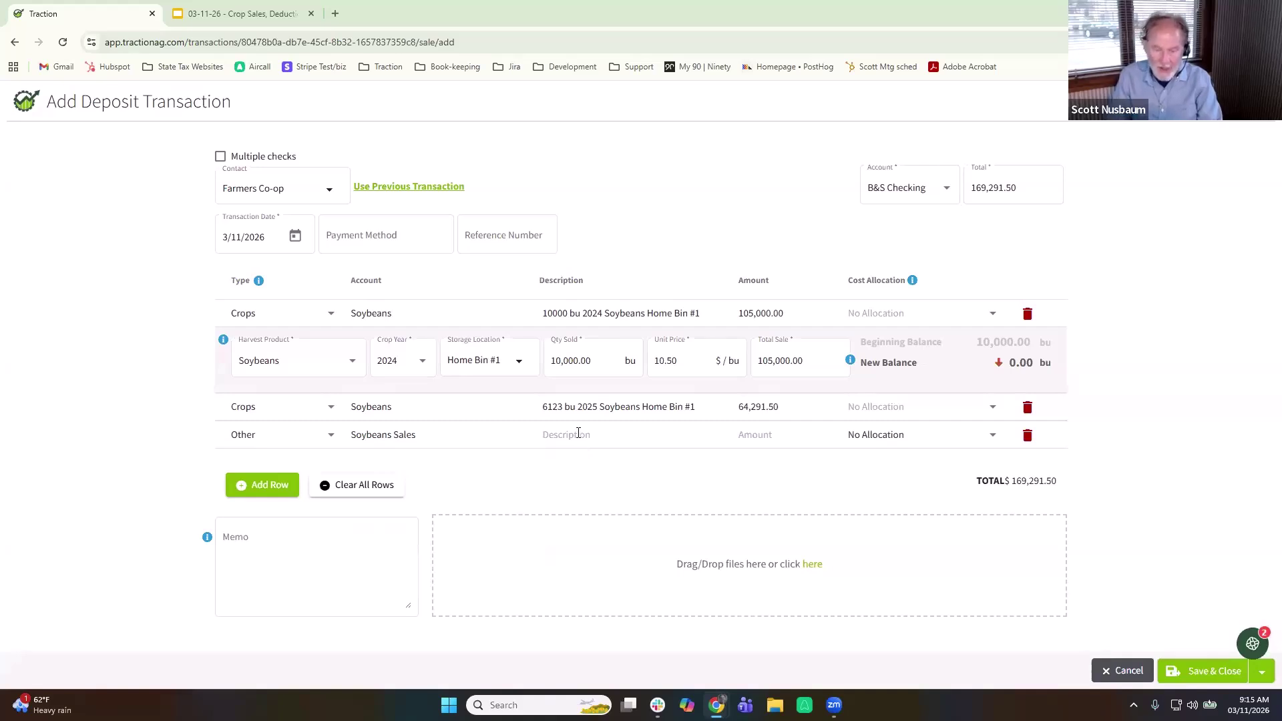
Step: Describe the Soybeans Sales row as "Less Advance from Dec 2025" and set its amount to -10,000
type("Less Advance from Dec 2025")
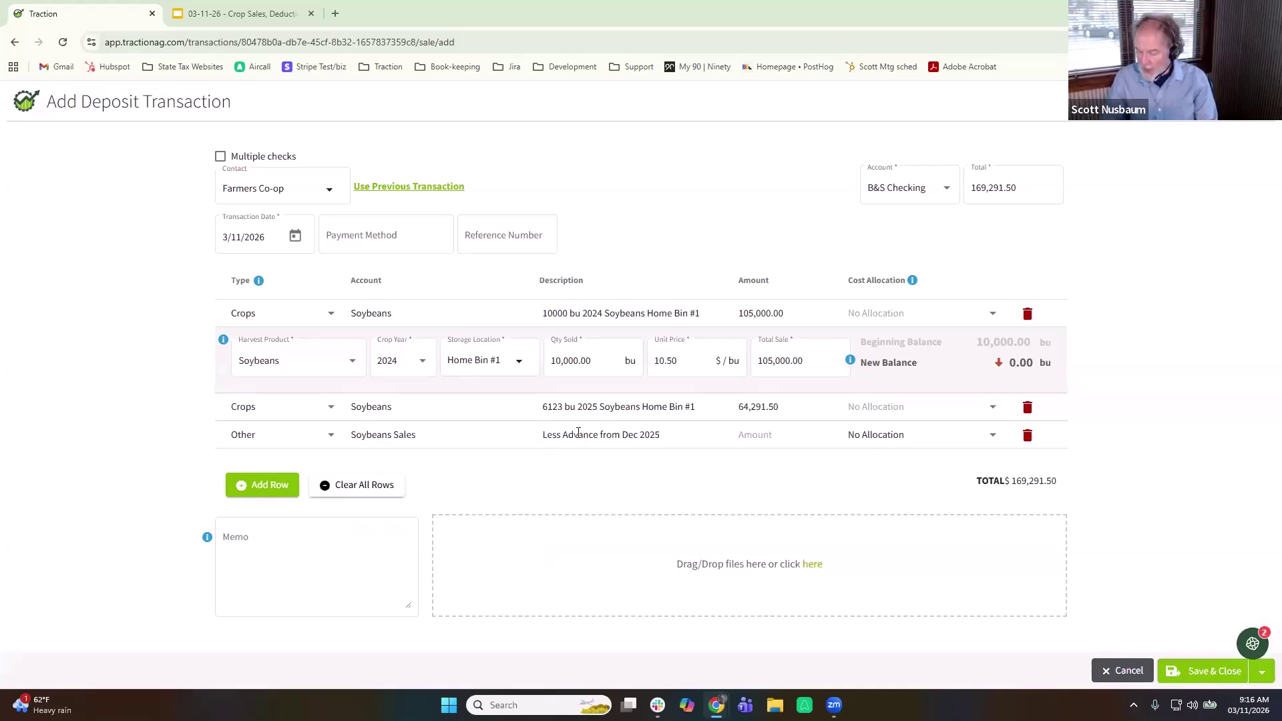
key("Tab")
type("-10000")
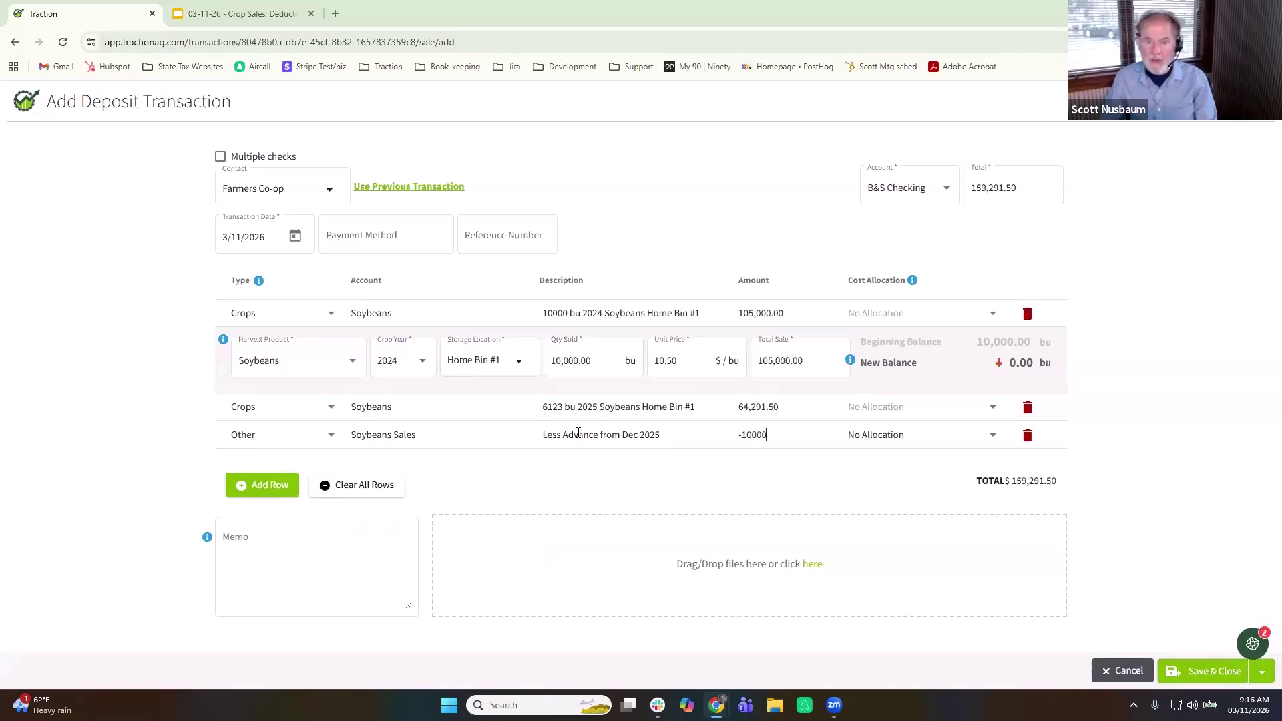
key("Tab")
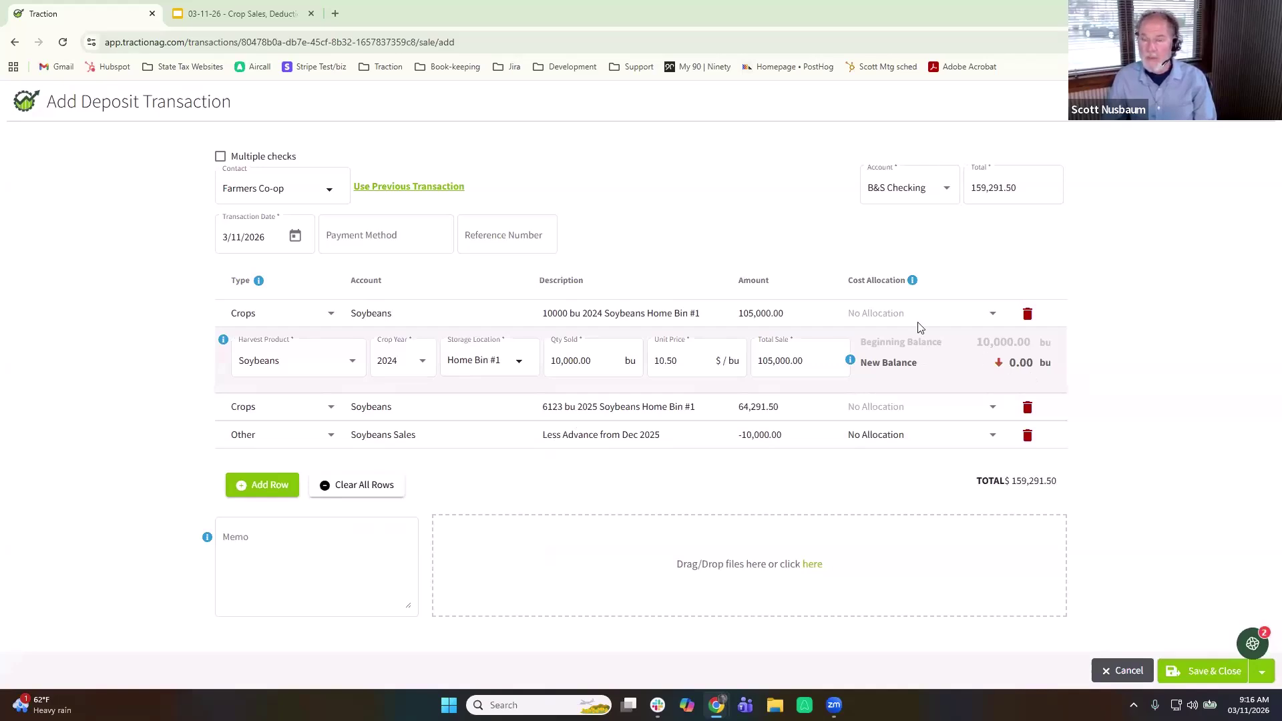
Step: Add another deposit row of the Other type with Crop Storage Expense as the account
left_click(247, 487)
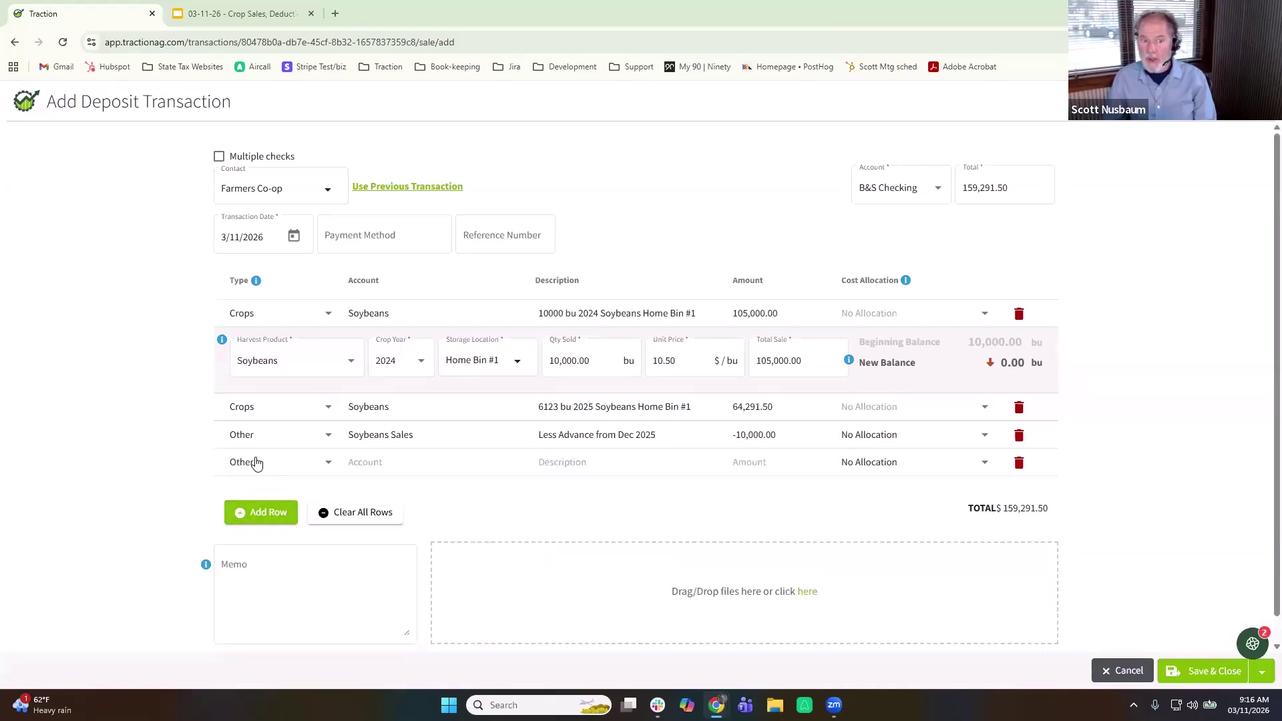
left_click(383, 462)
scroll(435, 531, "down", 10)
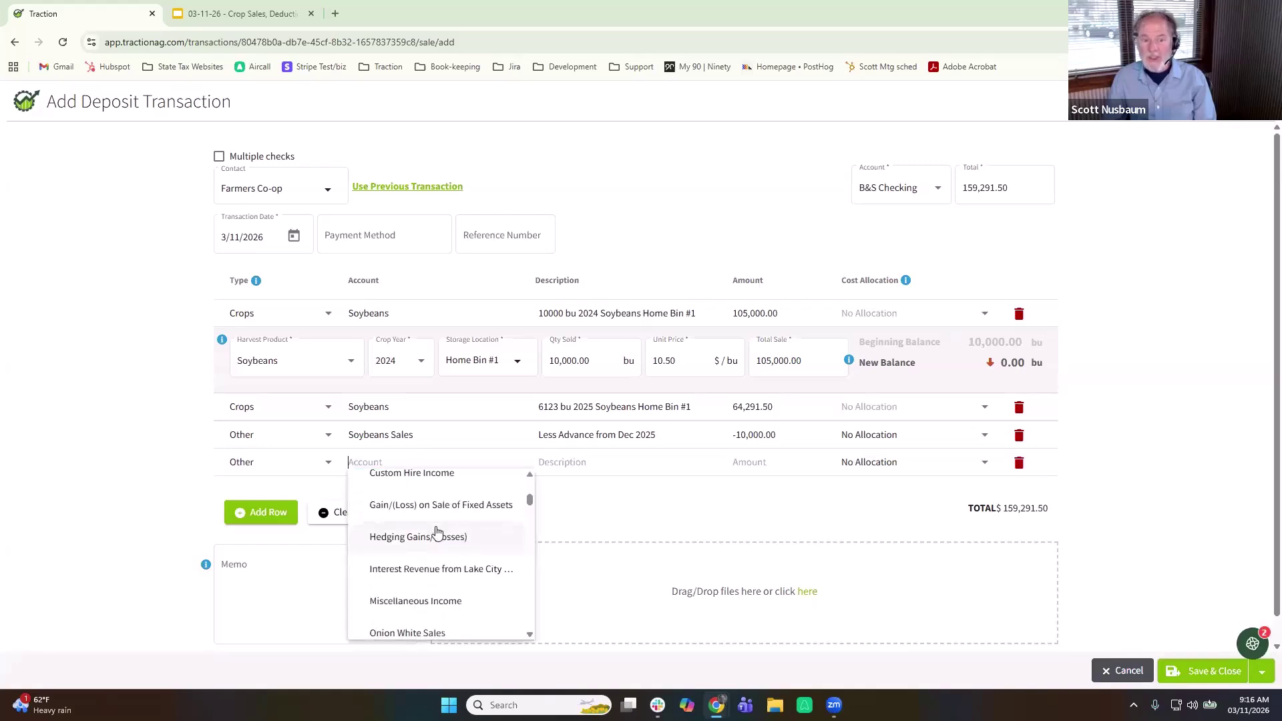
scroll(436, 532, "down", 6)
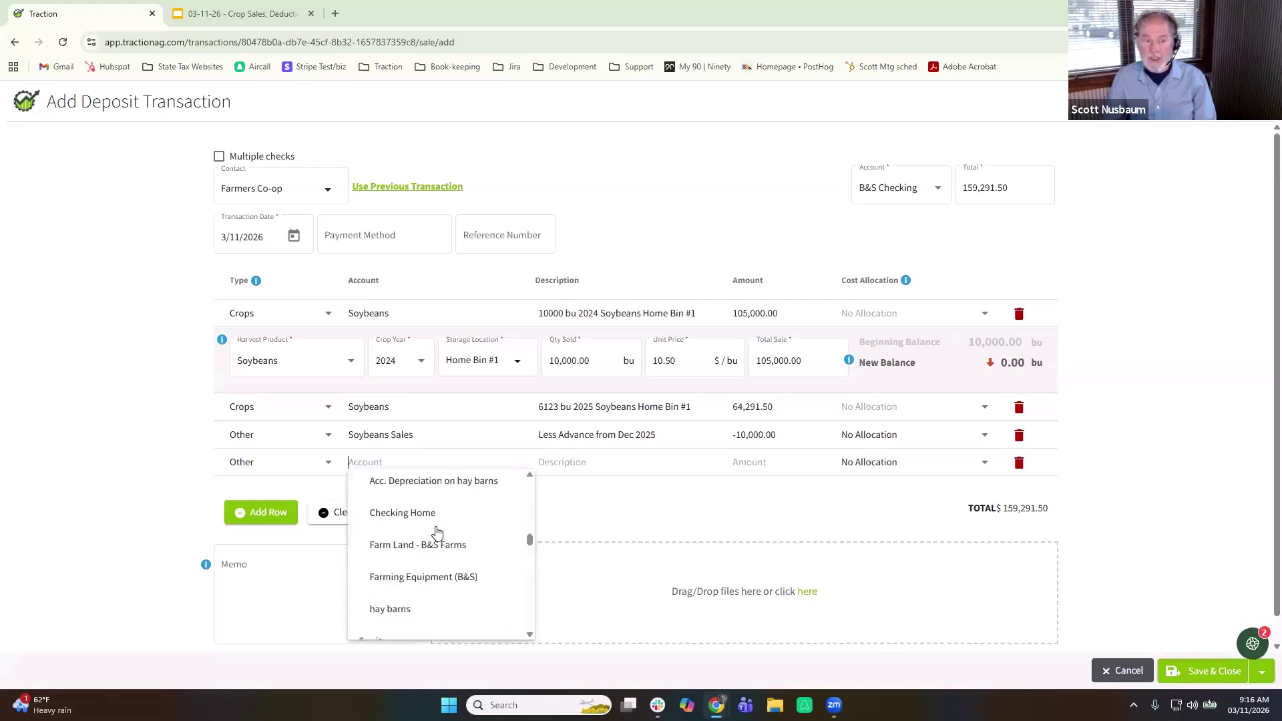
scroll(438, 531, "down", 6)
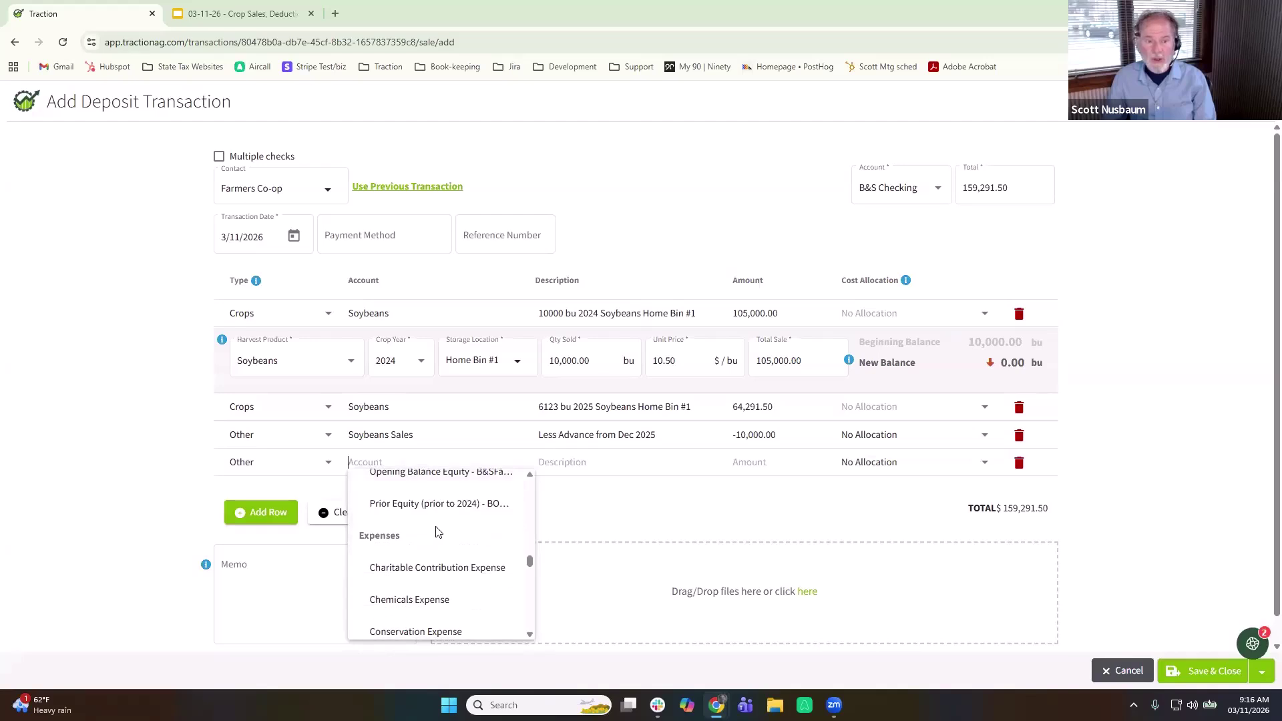
scroll(437, 527, "down", 2)
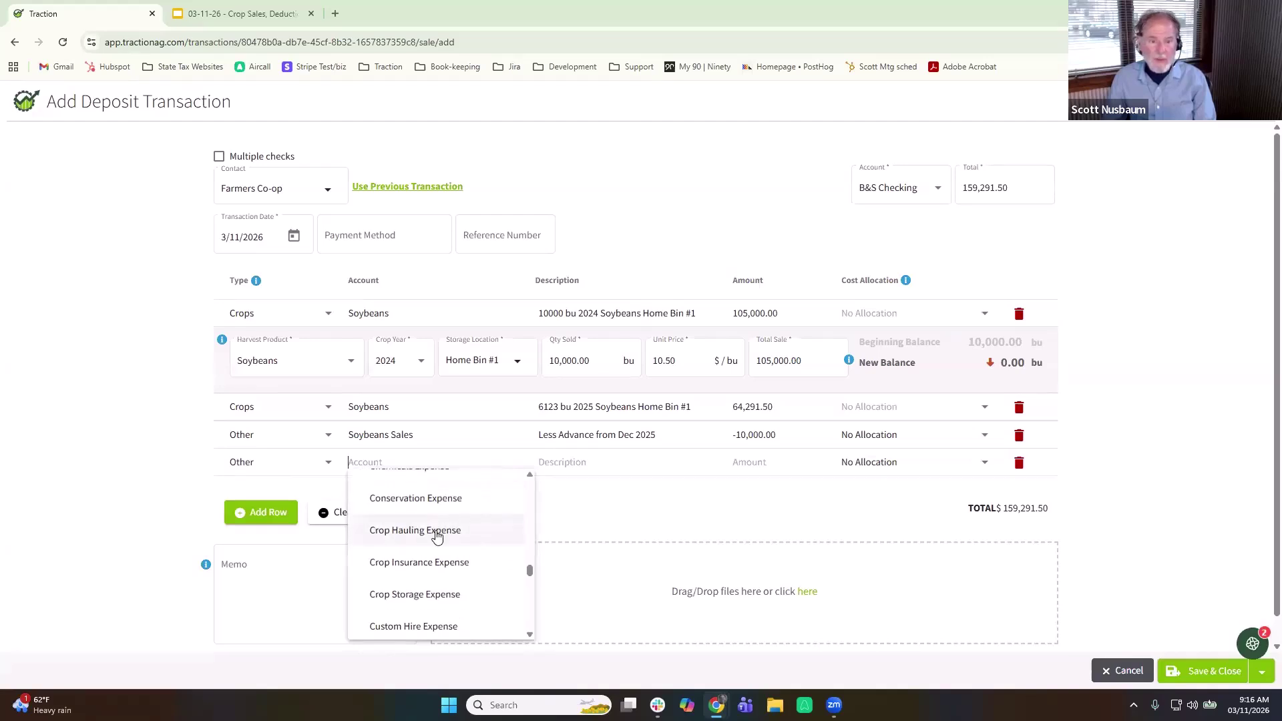
left_click(448, 597)
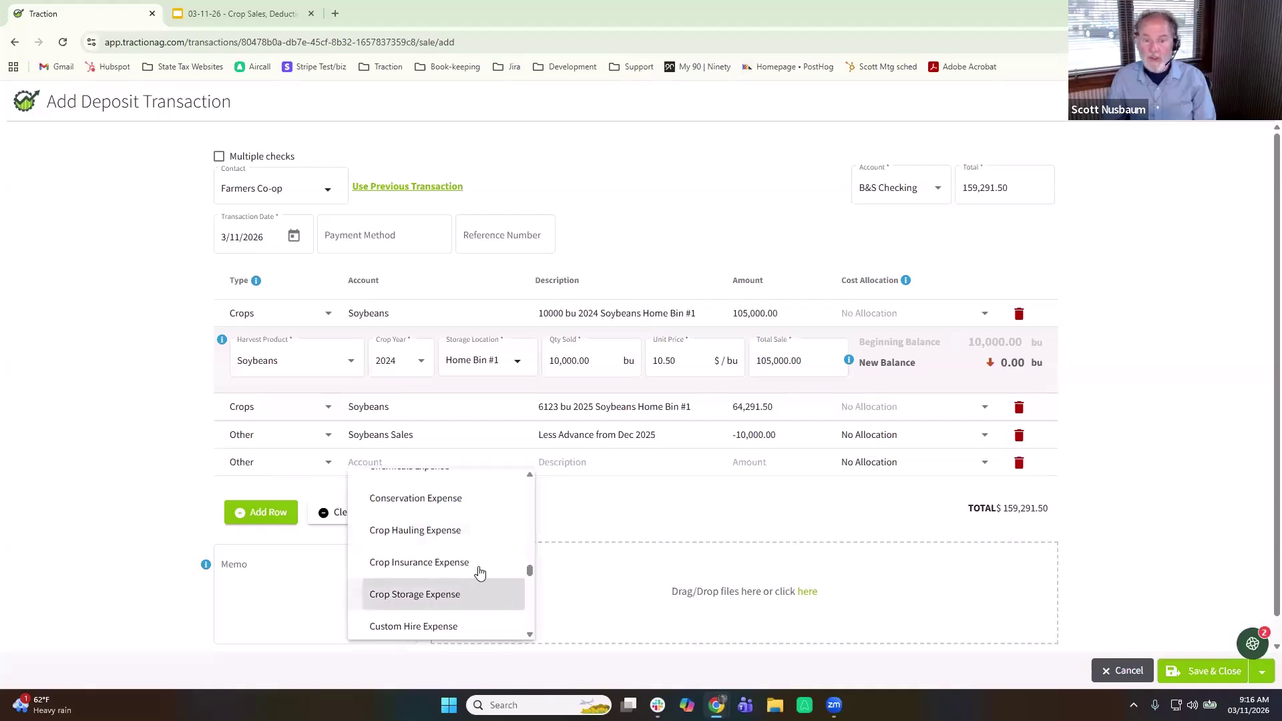
Step: Describe the Crop Storage Expense row as "Storage on crop" and set its amount to -1,000
left_click(574, 463)
type("Sto")
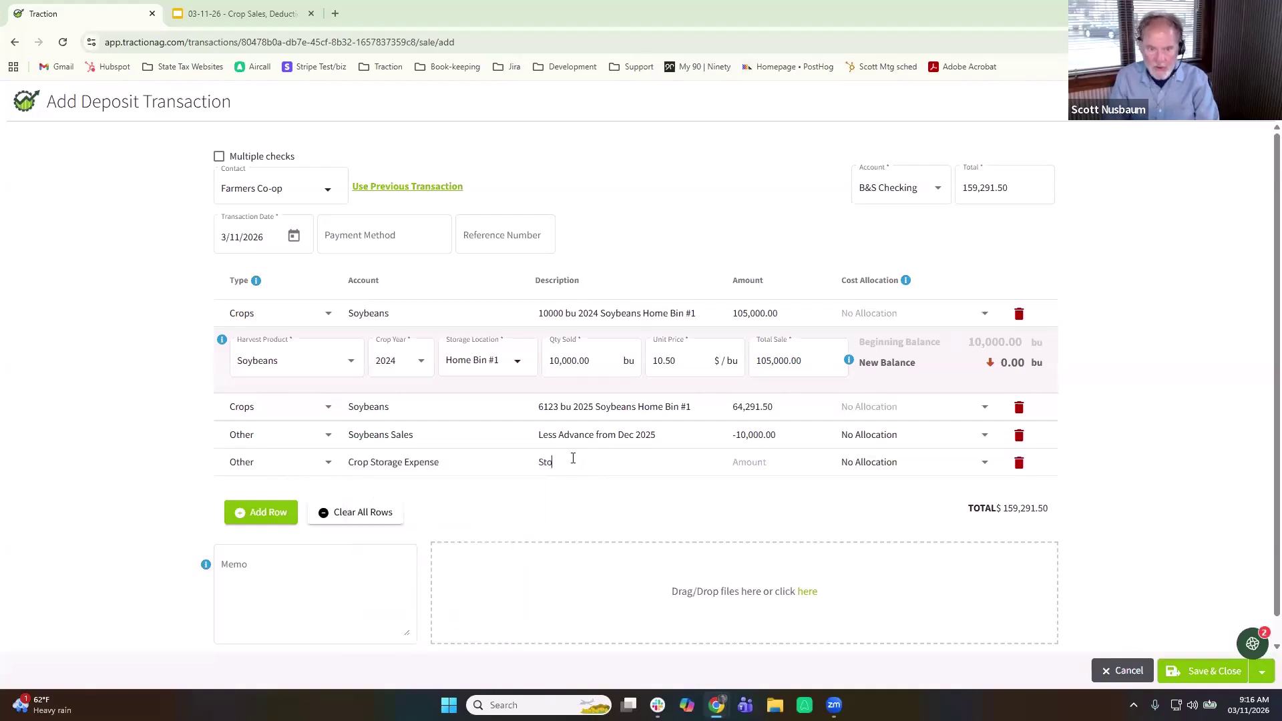
type("rage on crop")
key("Tab")
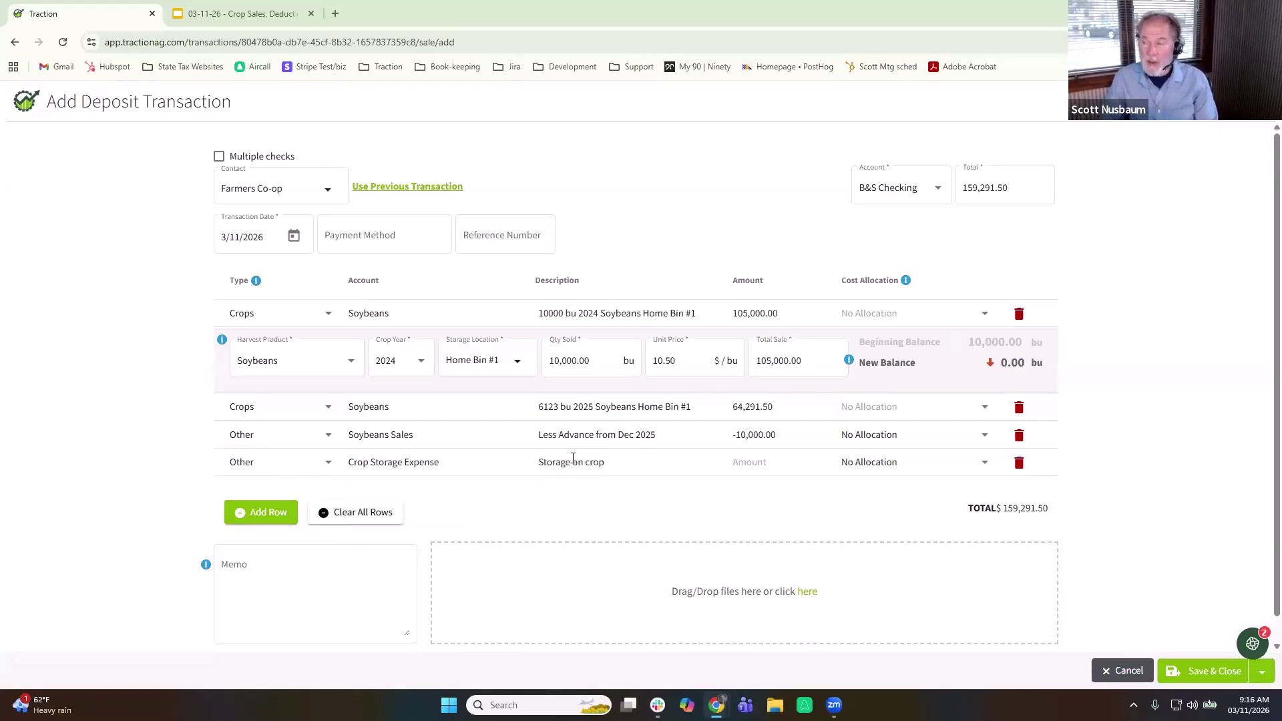
type("-1000")
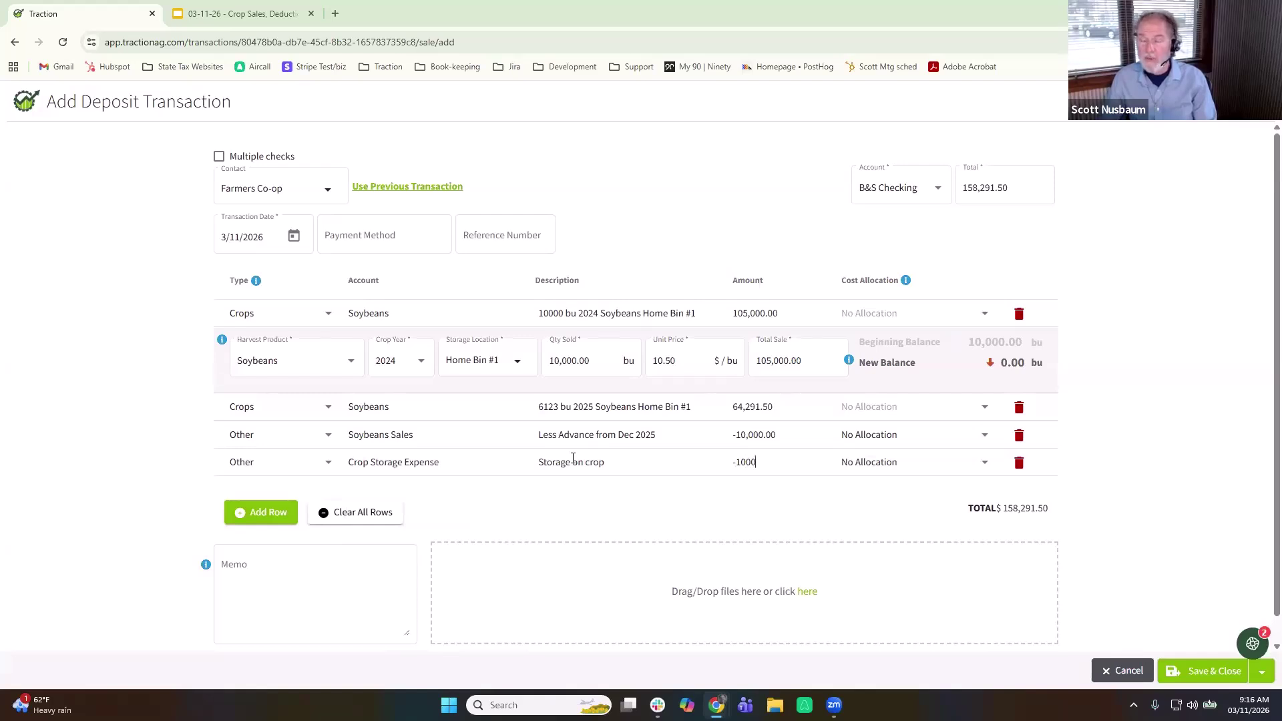
Step: Add a further deposit row of the Other type with Drying Expense as the account
left_click(262, 515)
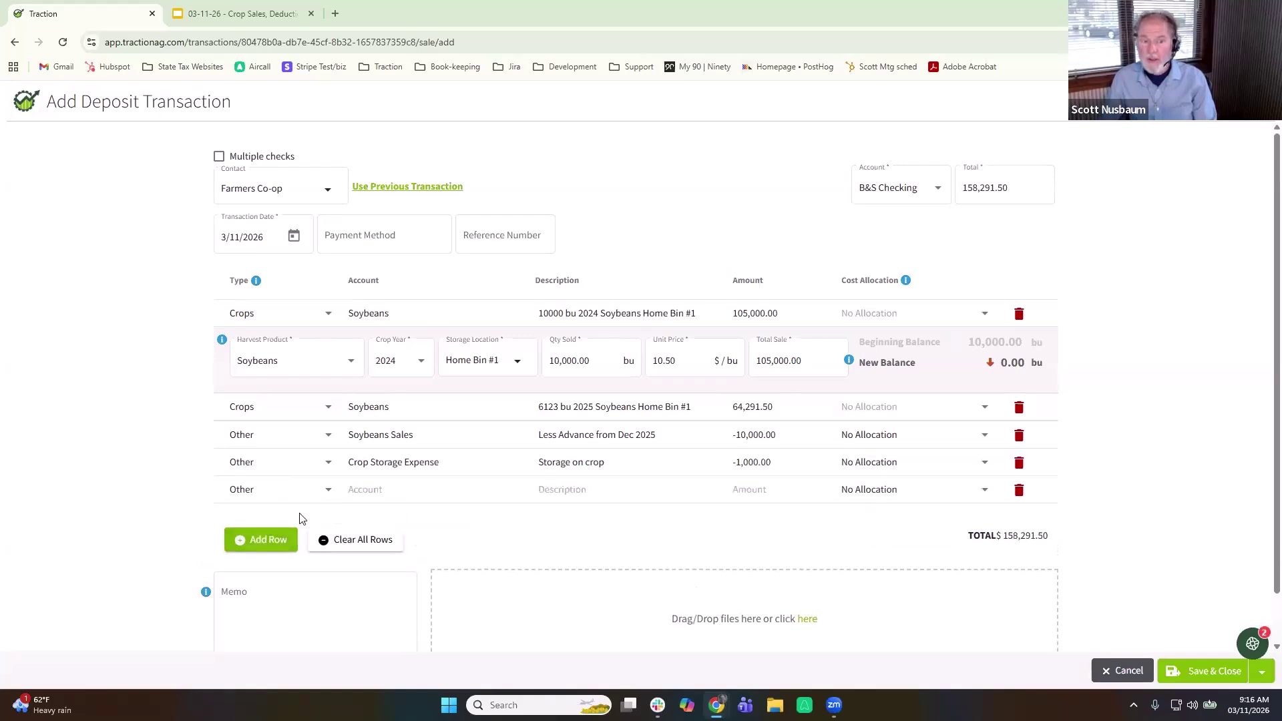
left_click(389, 491)
scroll(428, 559, "down", 3)
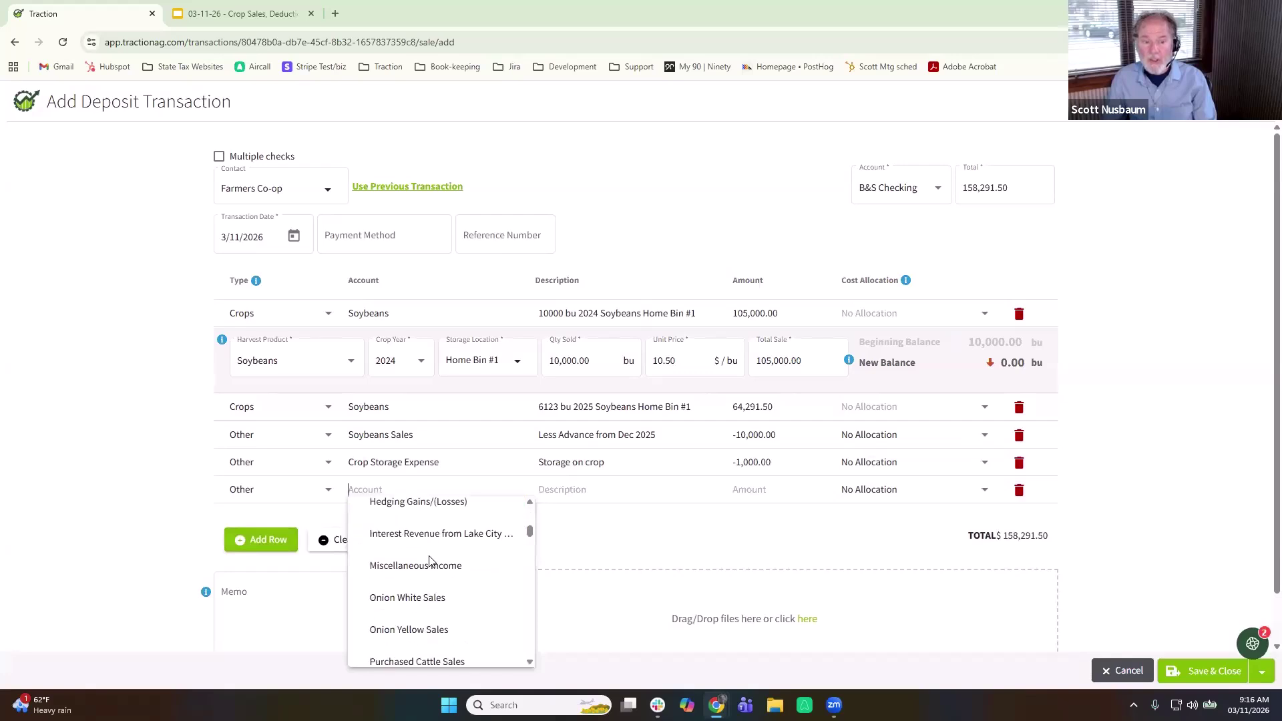
scroll(430, 560, "down", 10)
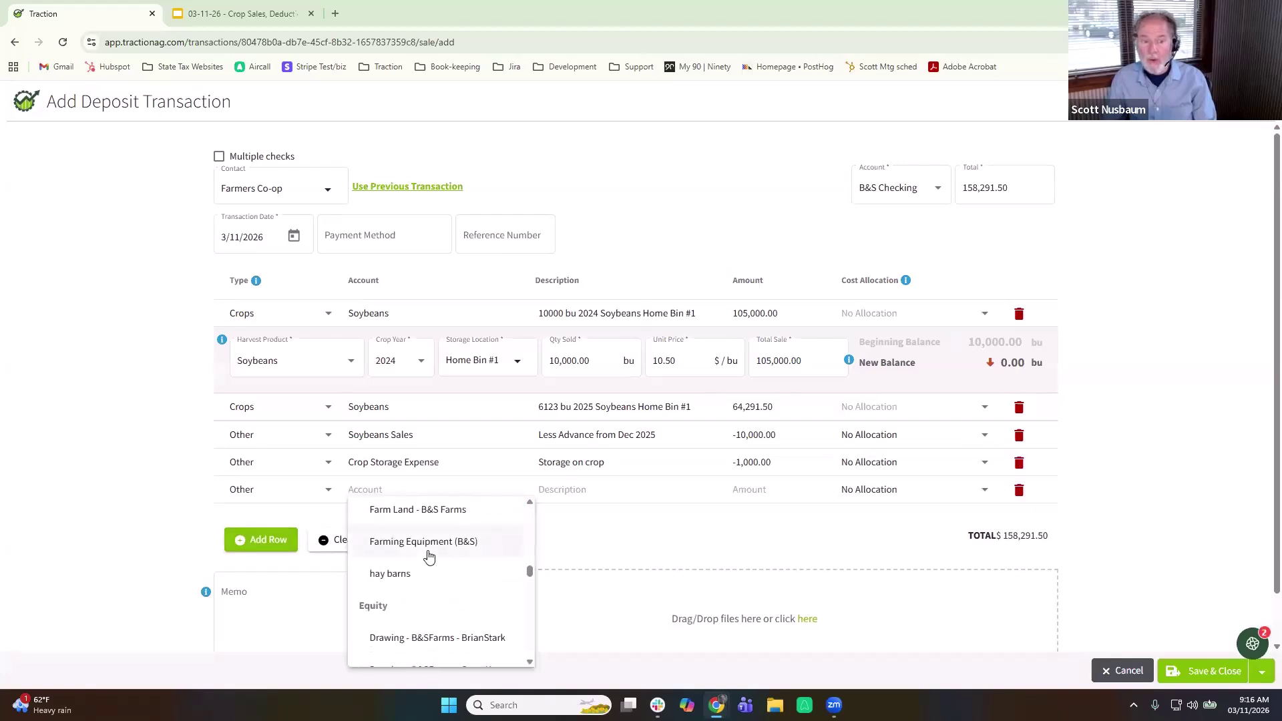
scroll(429, 558, "down", 5)
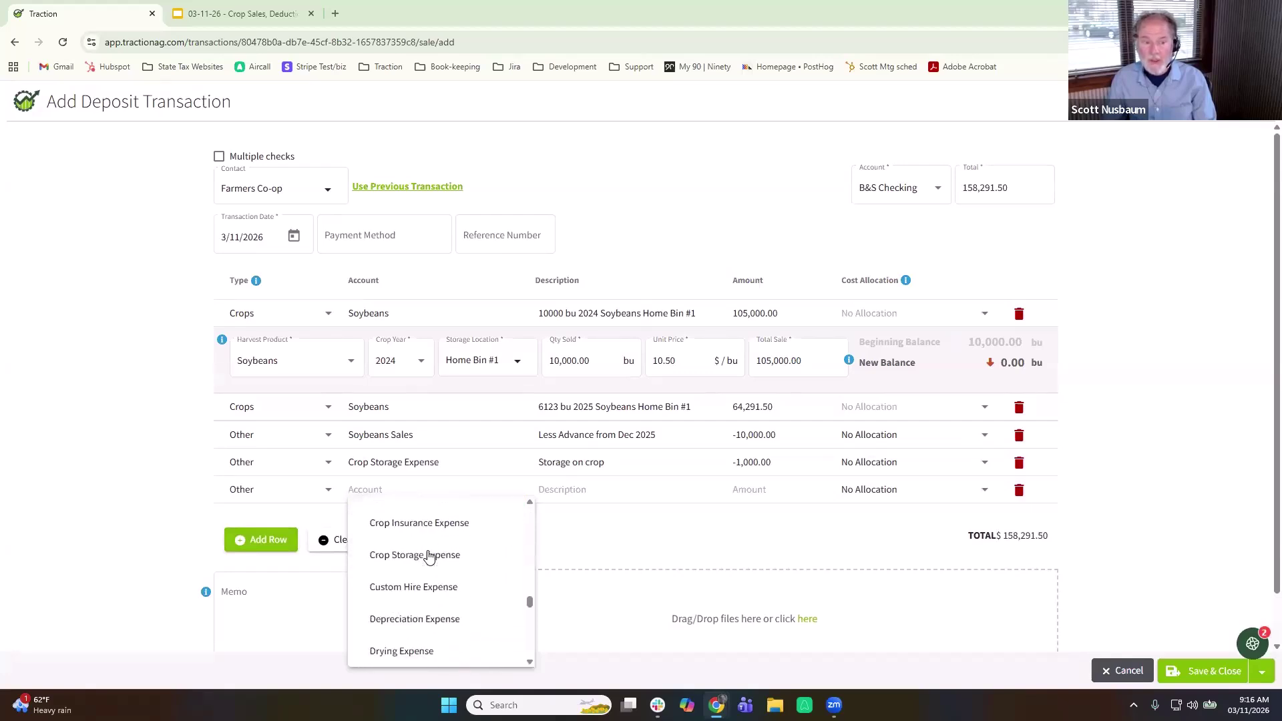
scroll(429, 558, "down", 2)
left_click(424, 581)
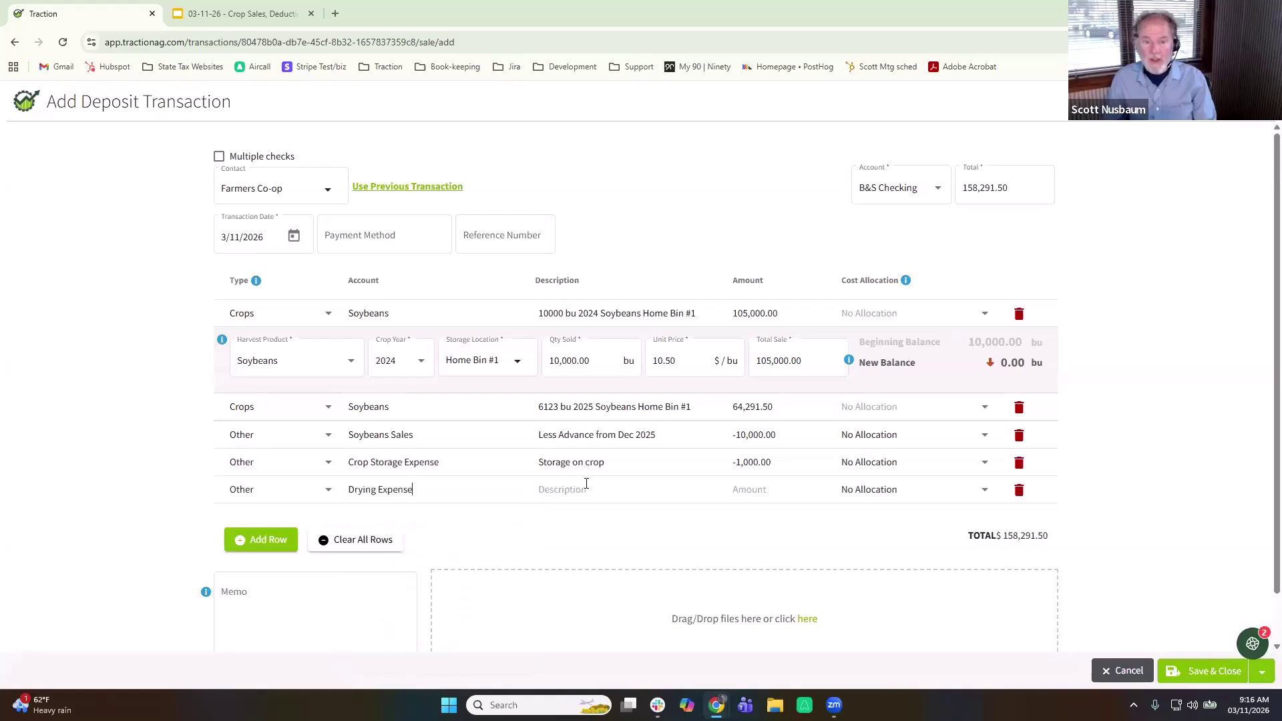
Step: Set the Drying Expense row's amount to -5,000
left_click(768, 486)
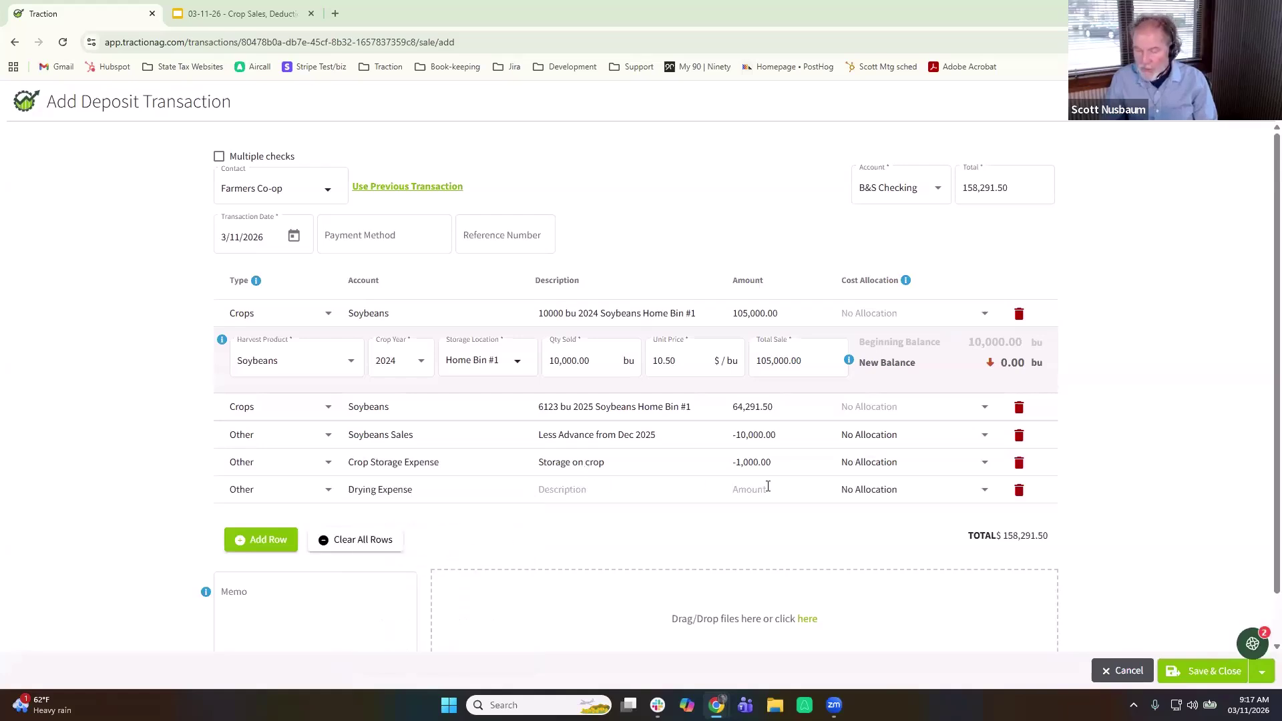
type("-5000")
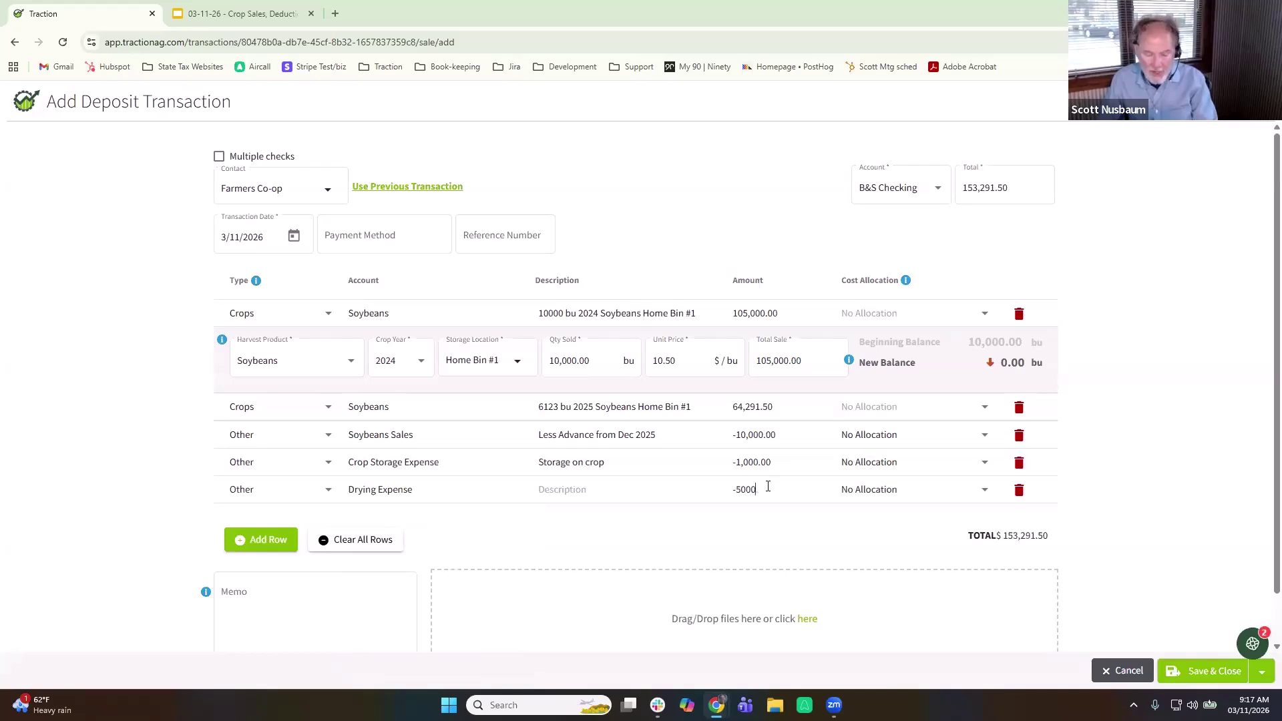
key("Tab")
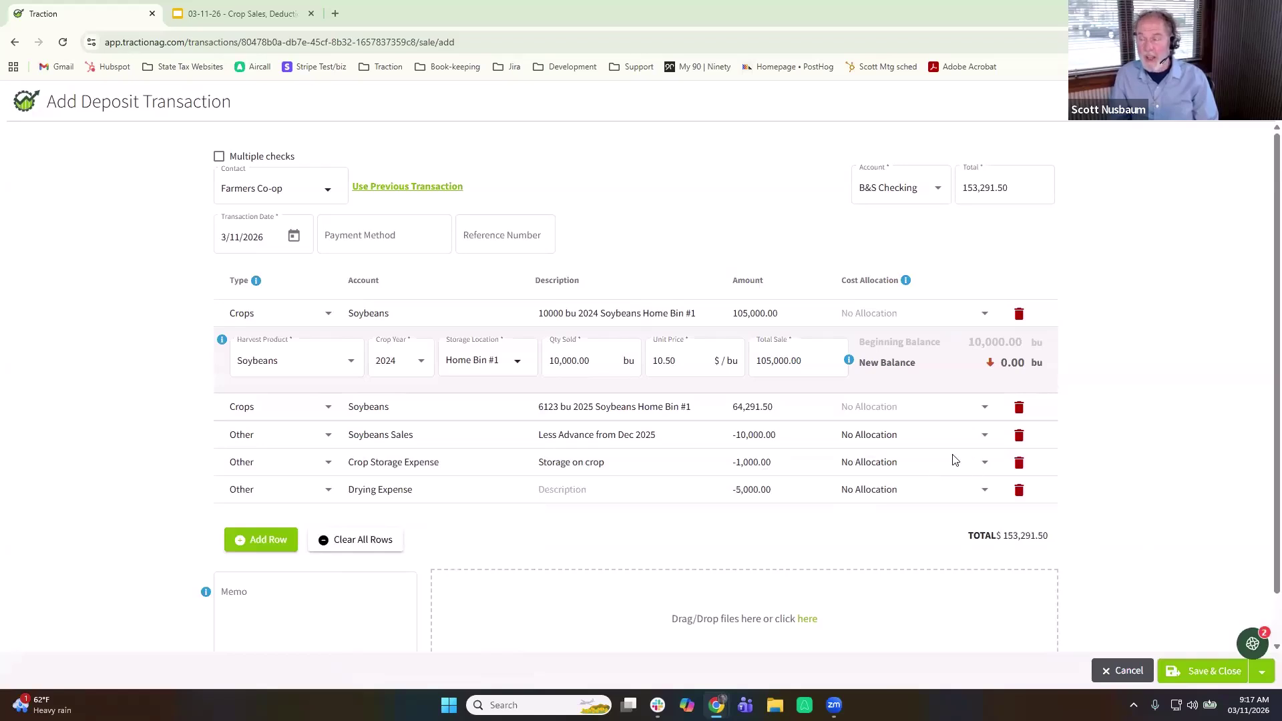
Step: Allocate the Crop Storage Expense row to all three 2025 Soybeans zones of Traction Farms
left_click(881, 469)
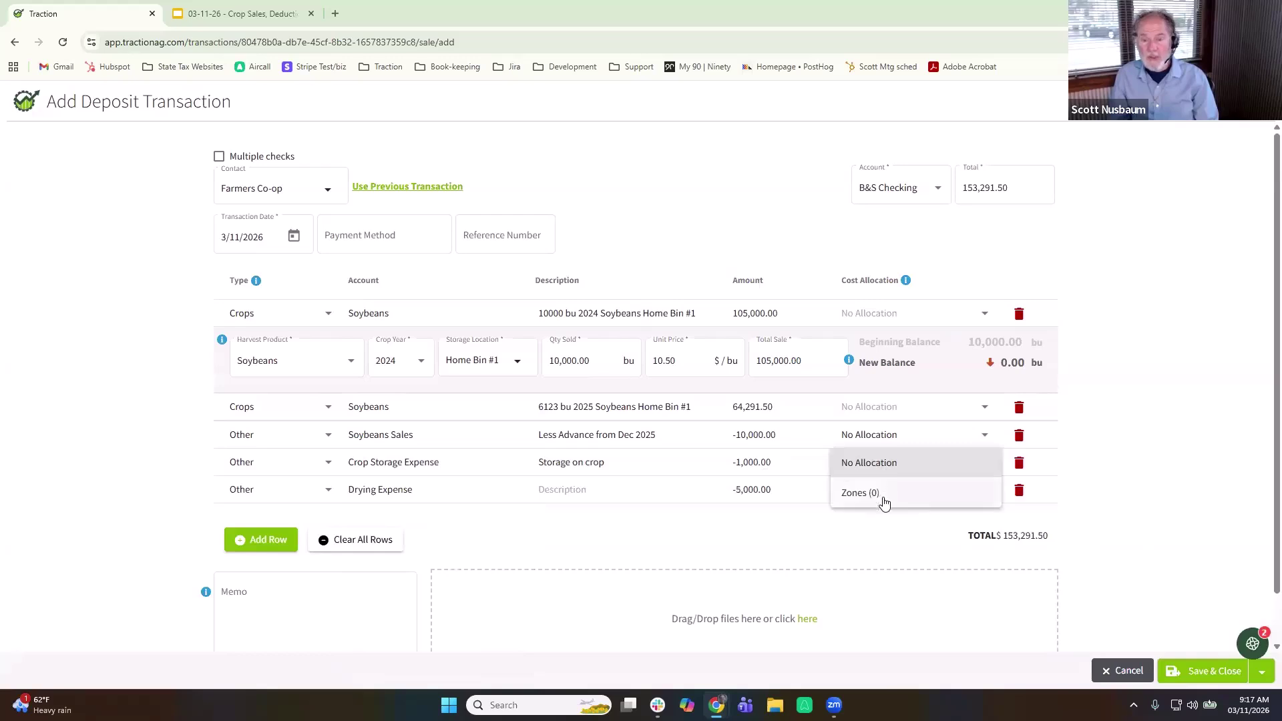
left_click(880, 494)
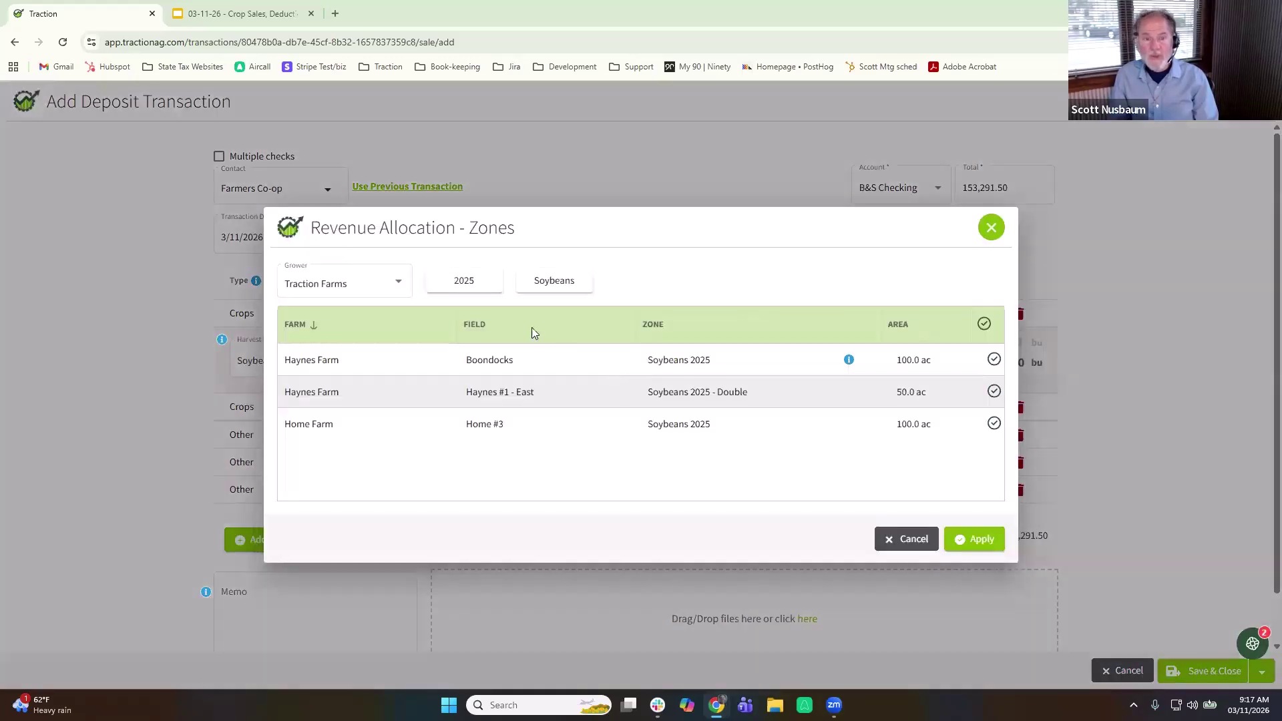
left_click(984, 324)
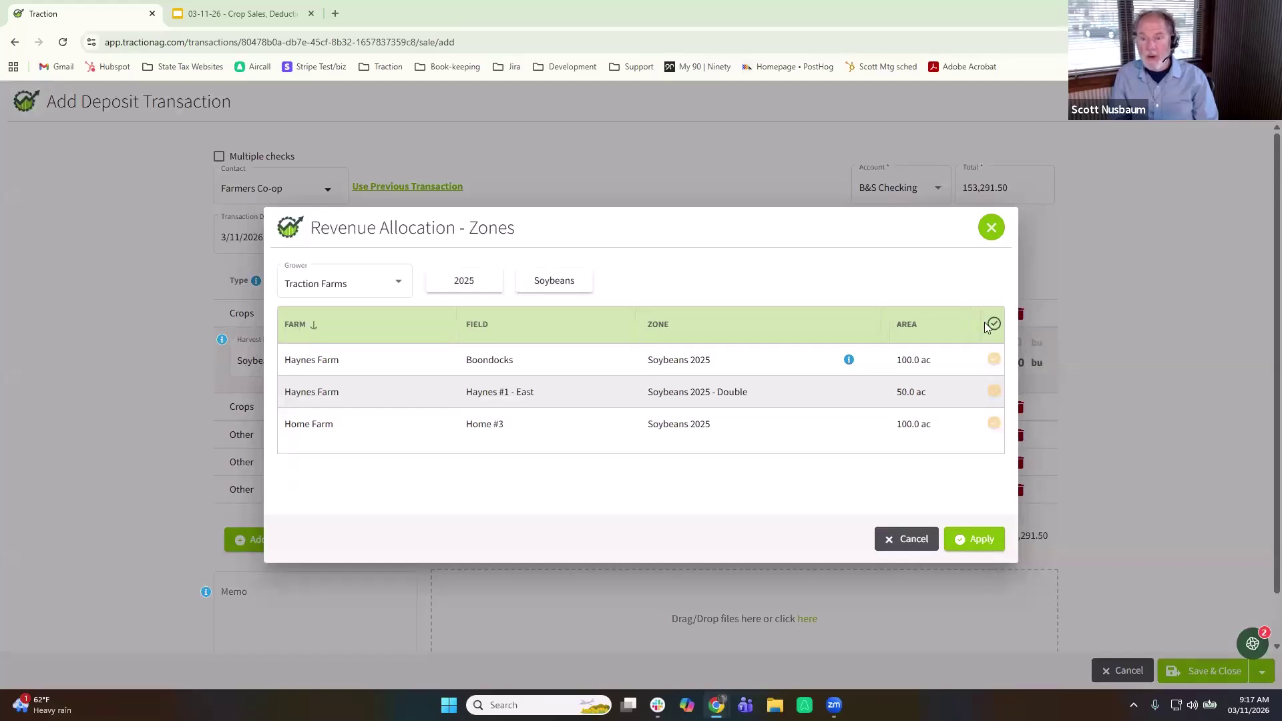
left_click(979, 540)
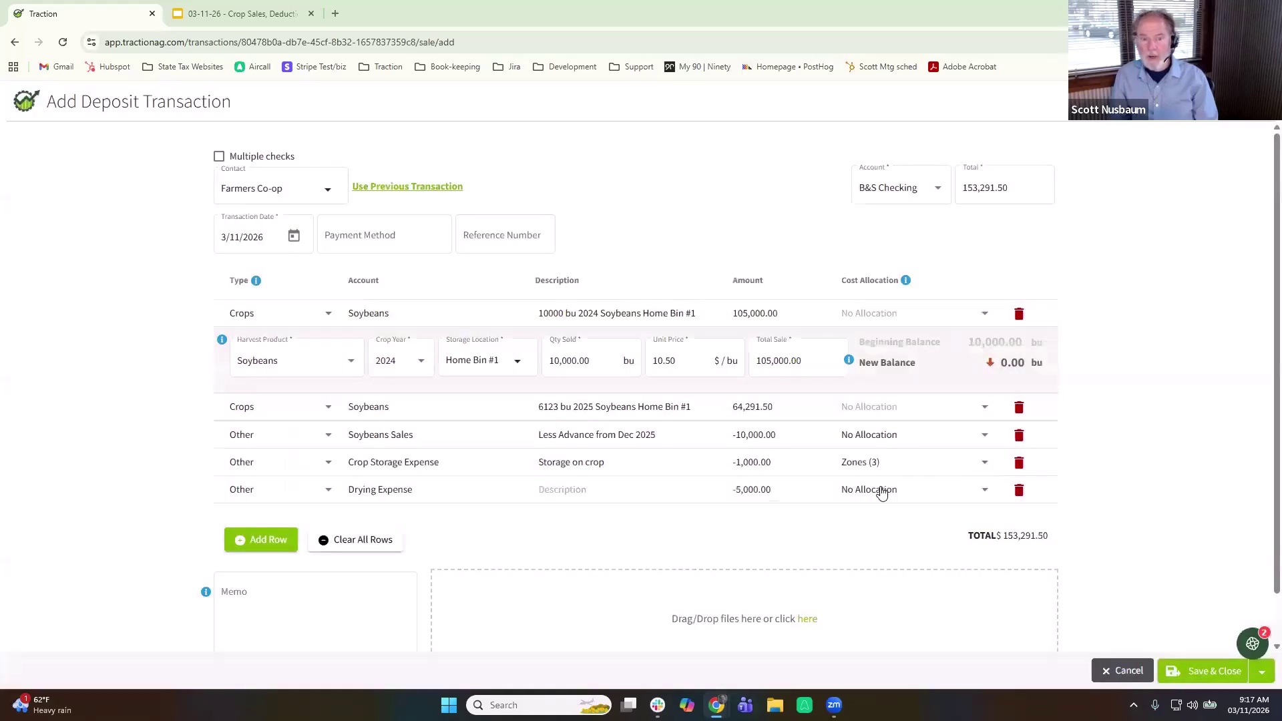
Step: Allocate the Drying Expense row to all three 2025 Soybeans zones of Traction Farms
left_click(882, 493)
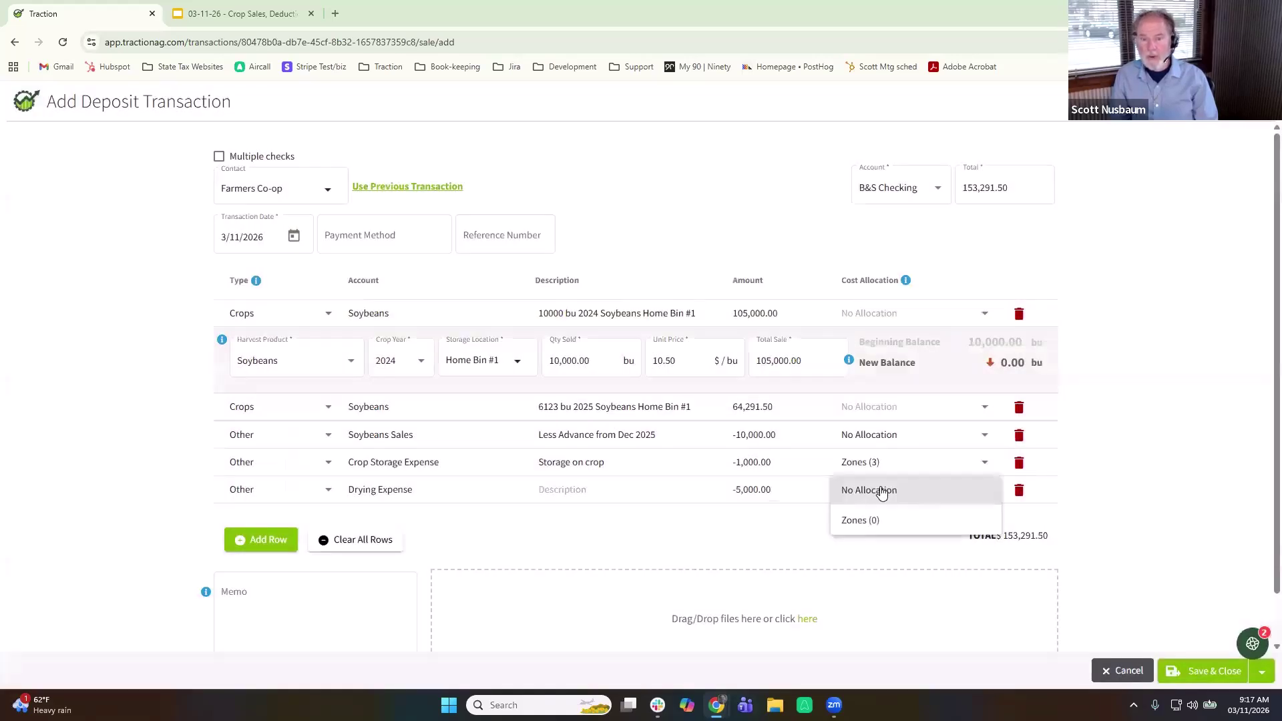
left_click(880, 521)
left_click(460, 280)
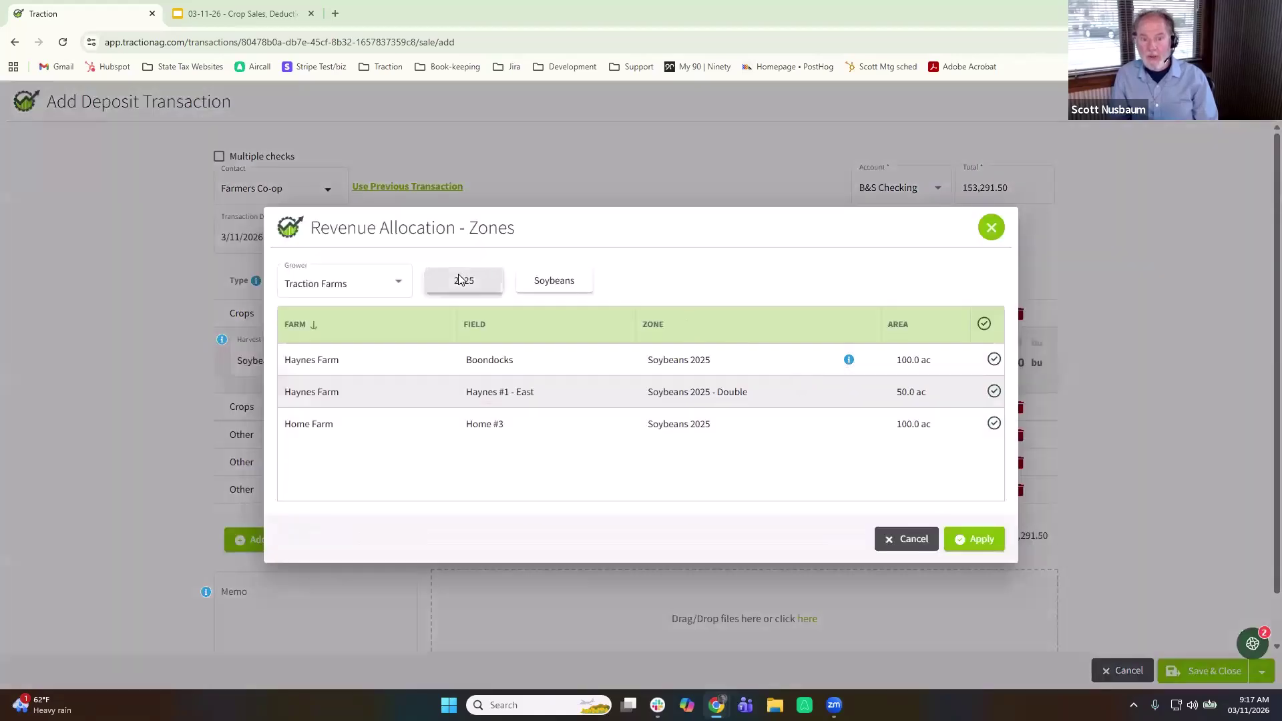
left_click(461, 280)
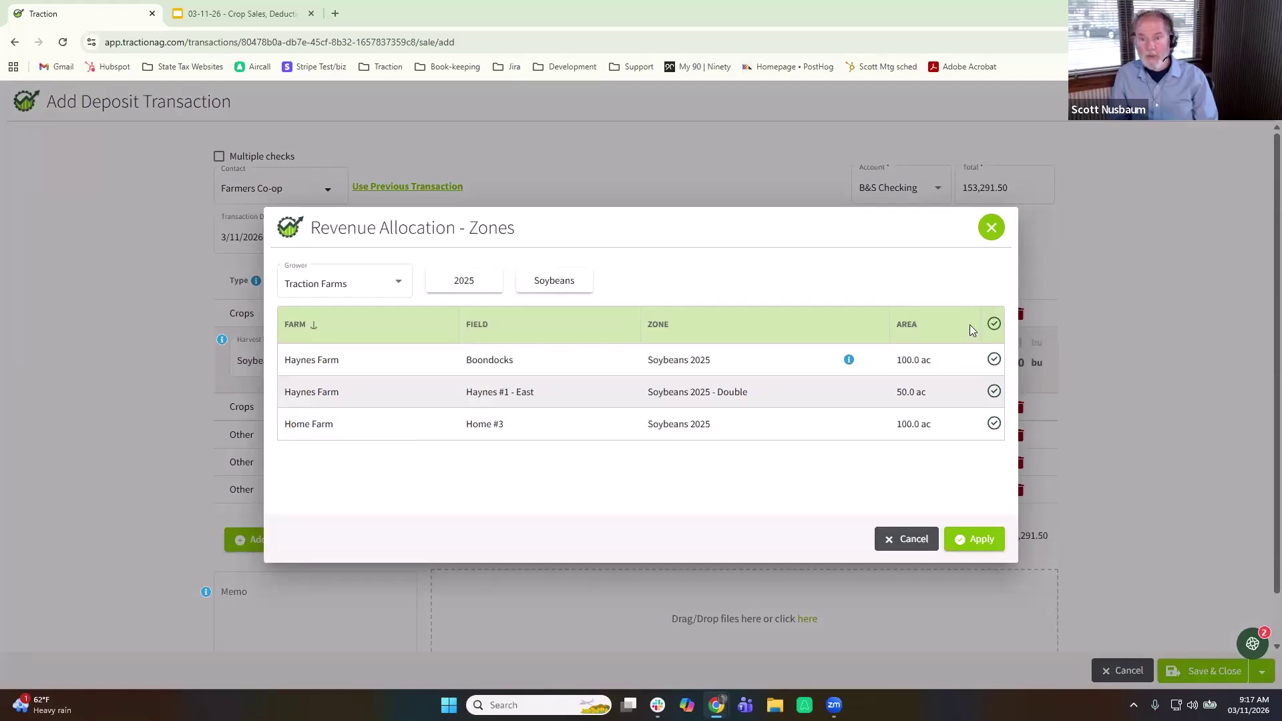
left_click(991, 323)
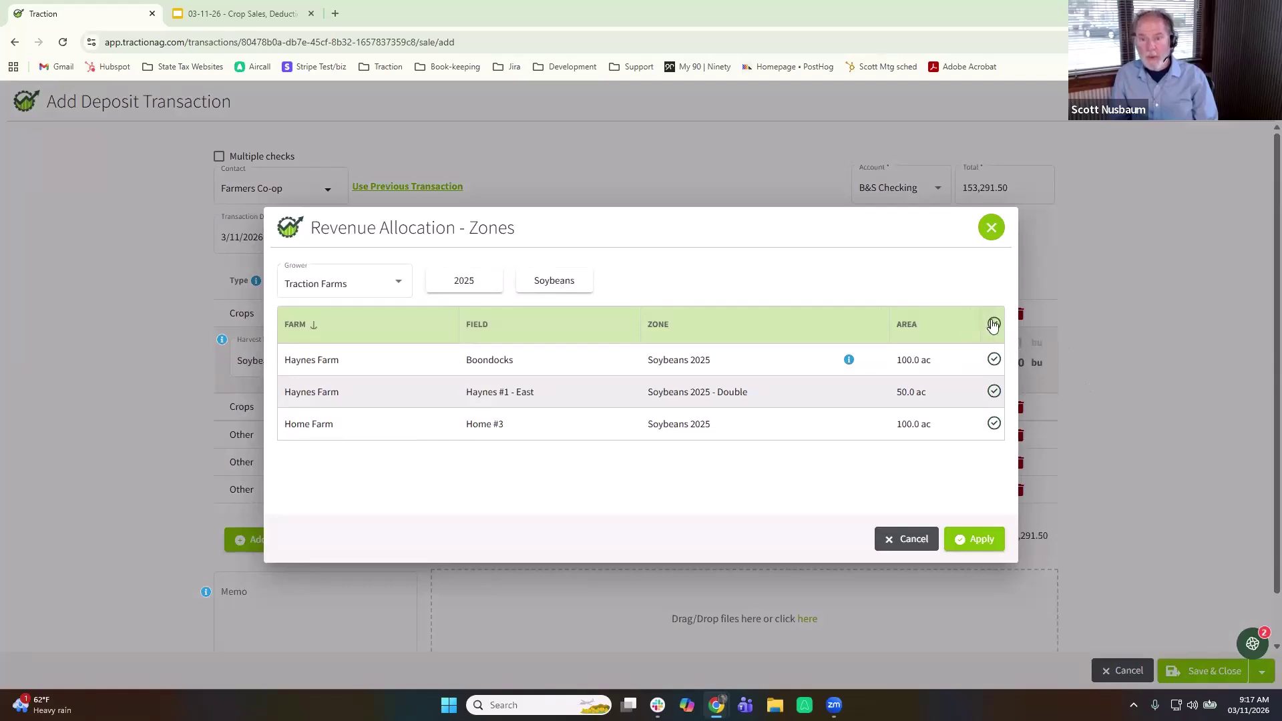
left_click(980, 539)
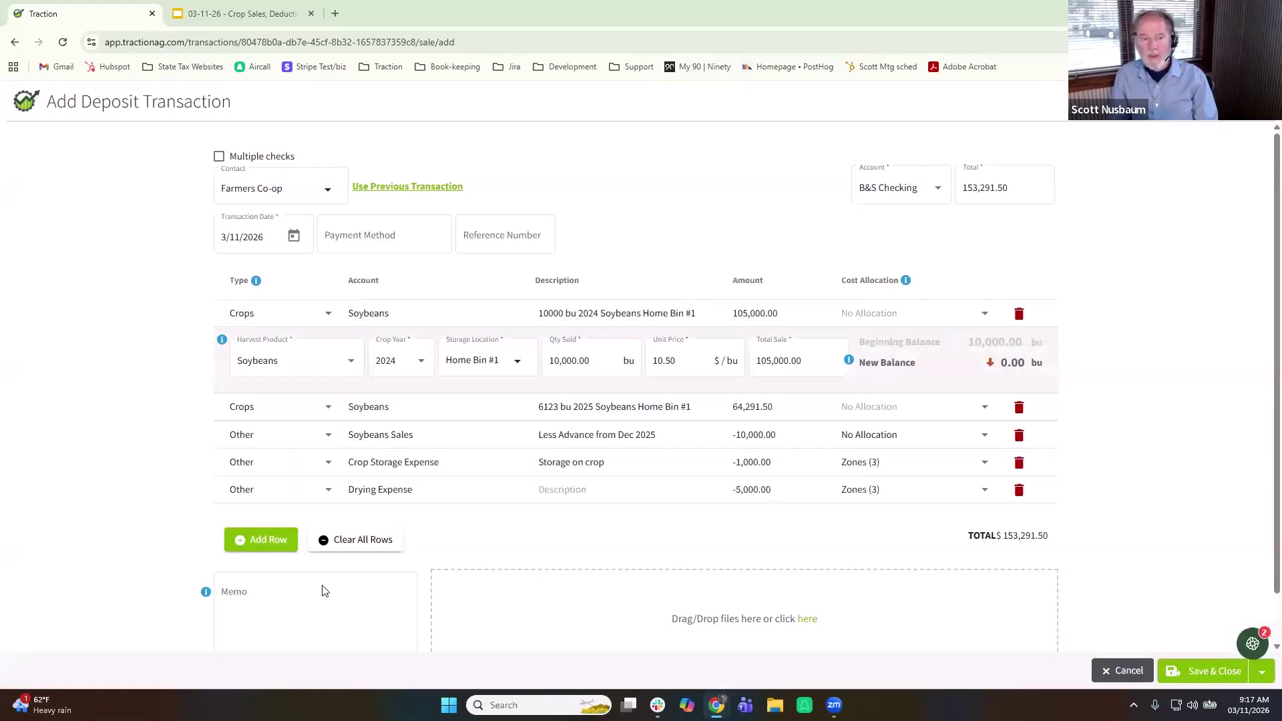
Step: Enter the memo "Settlement #1234 - 2025 beans" and save the deposit, applying the new average crop price to existing harvest records
left_click(301, 593)
type("Sole")
type(" Crop")
type("s")
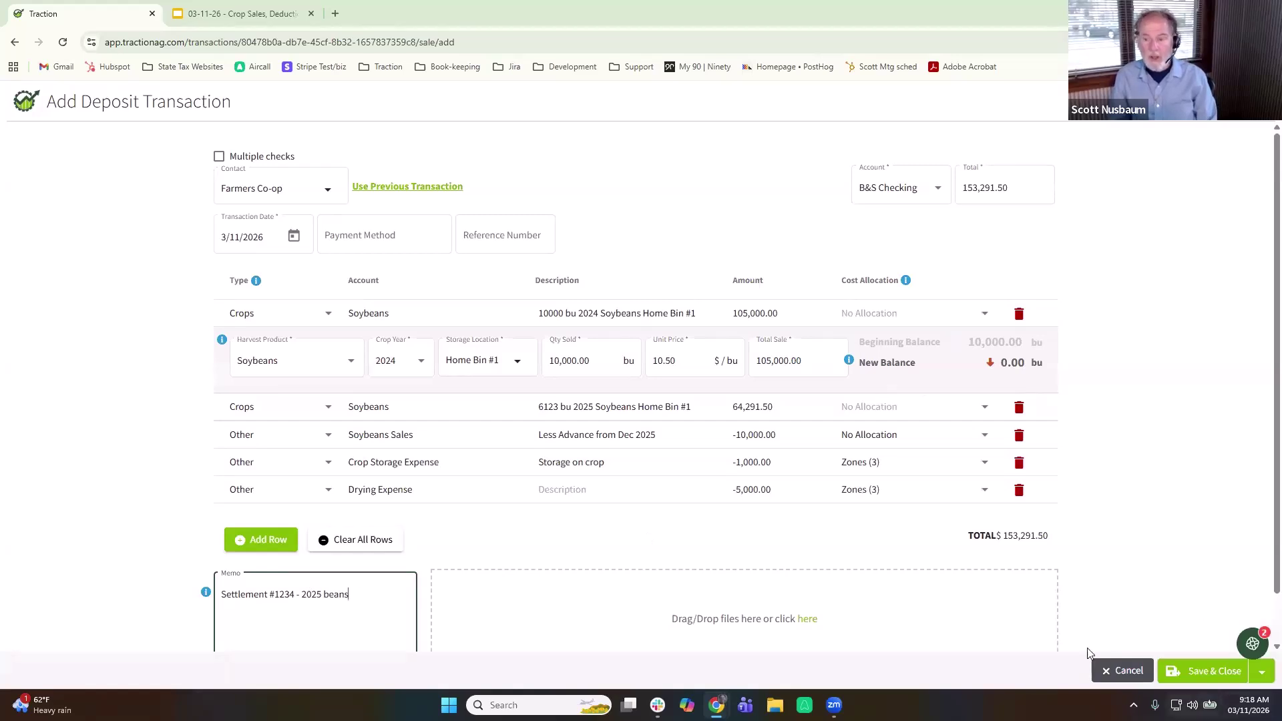
left_click(1195, 671)
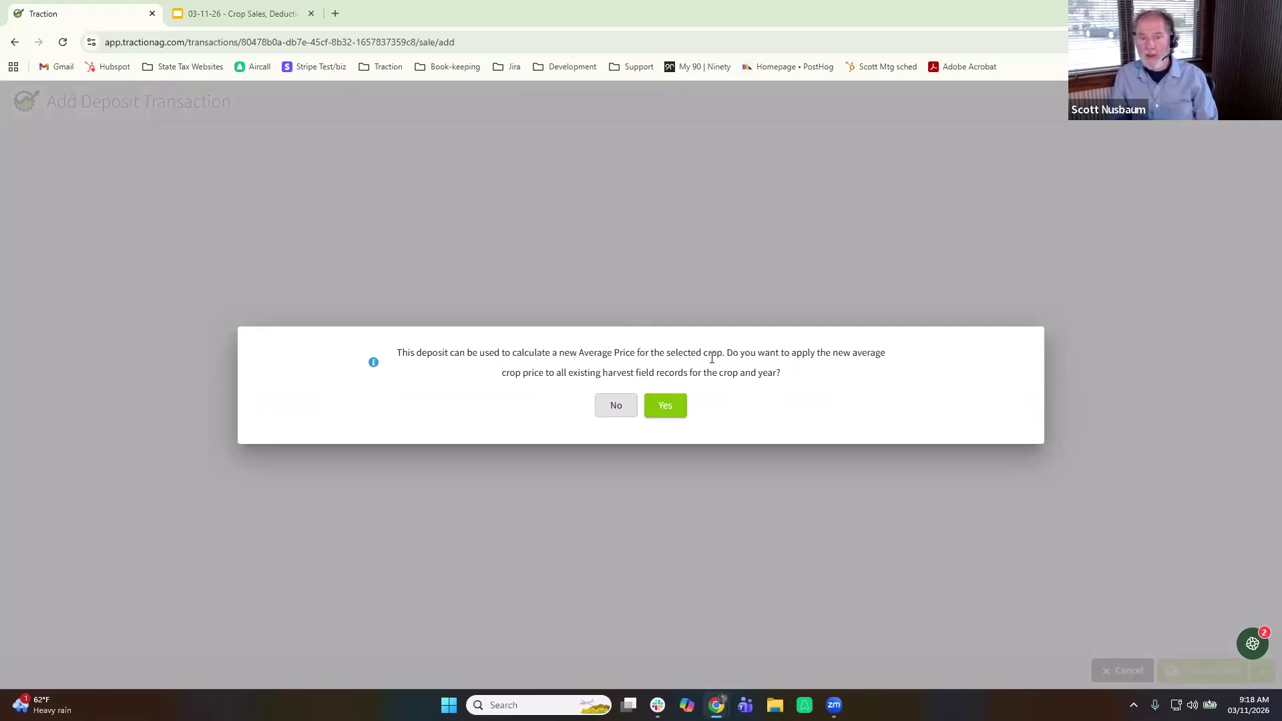
left_click(665, 405)
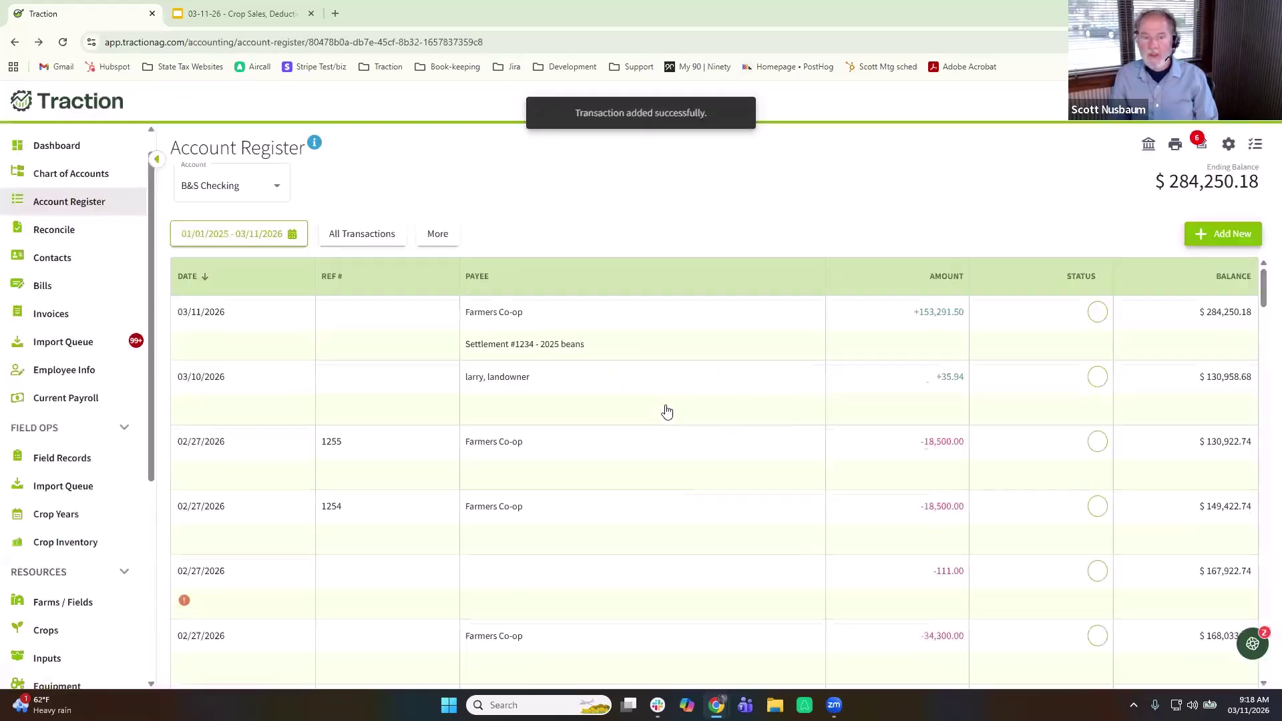
Step: Check the new deposit in the account register and open the storage location details of Home Bin #1
scroll(667, 412, "up", 15)
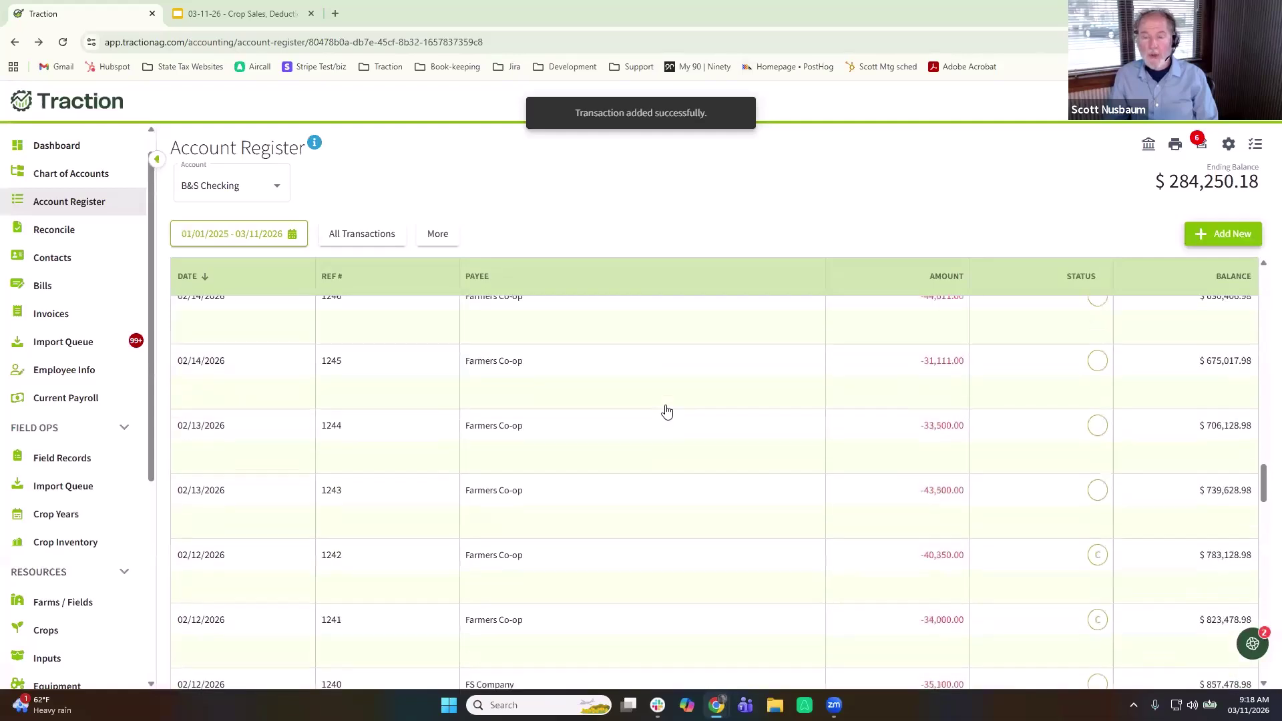
scroll(666, 412, "up", 10)
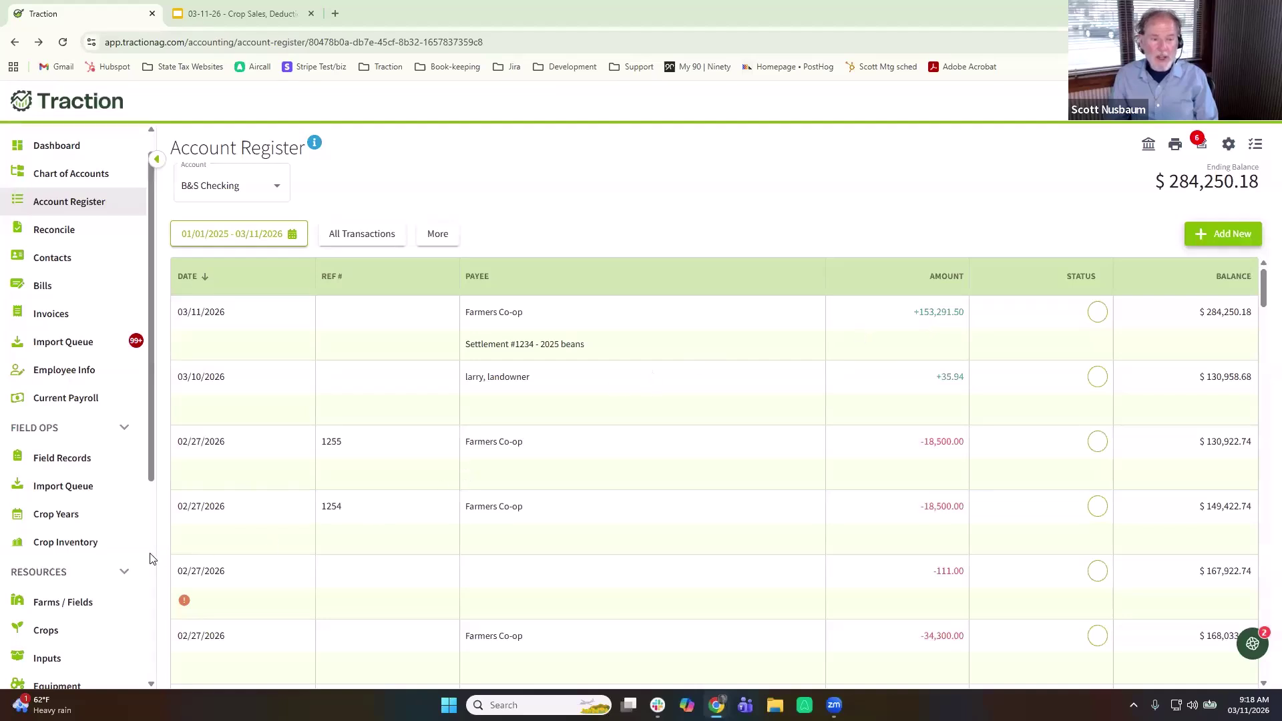
scroll(150, 558, "down", 2)
scroll(127, 557, "down", 1)
left_click(93, 552)
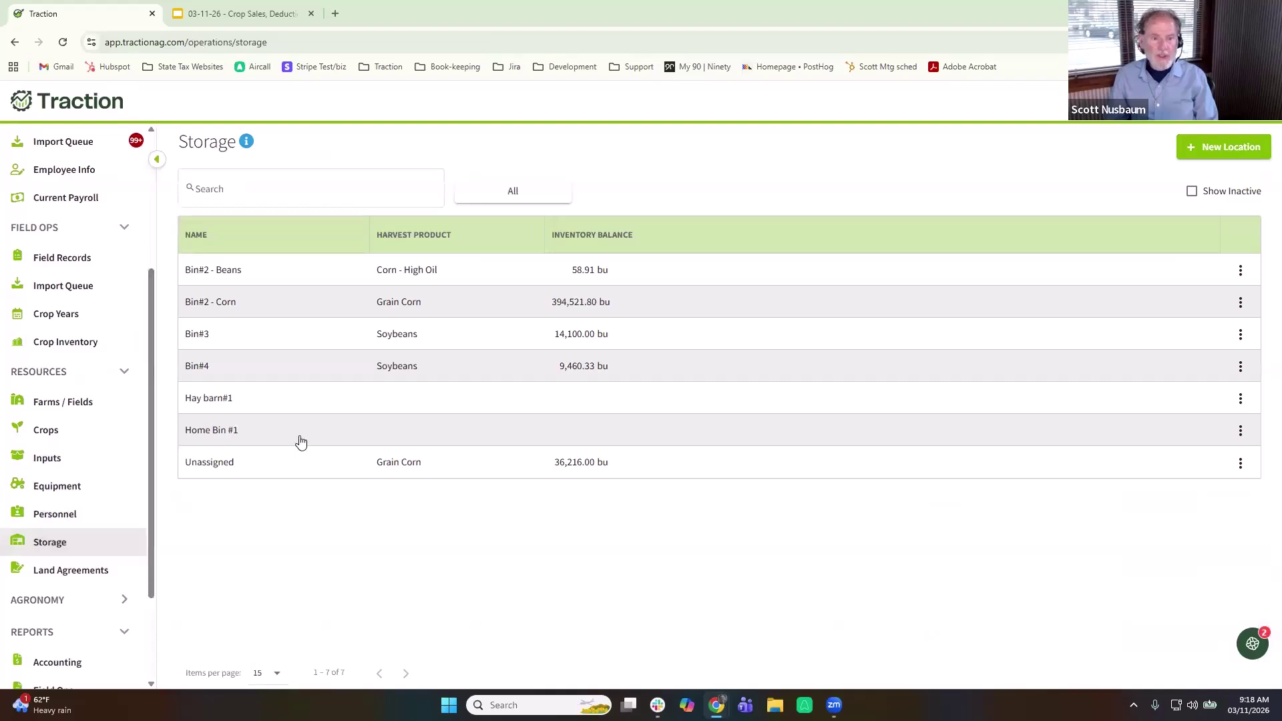
left_click(697, 434)
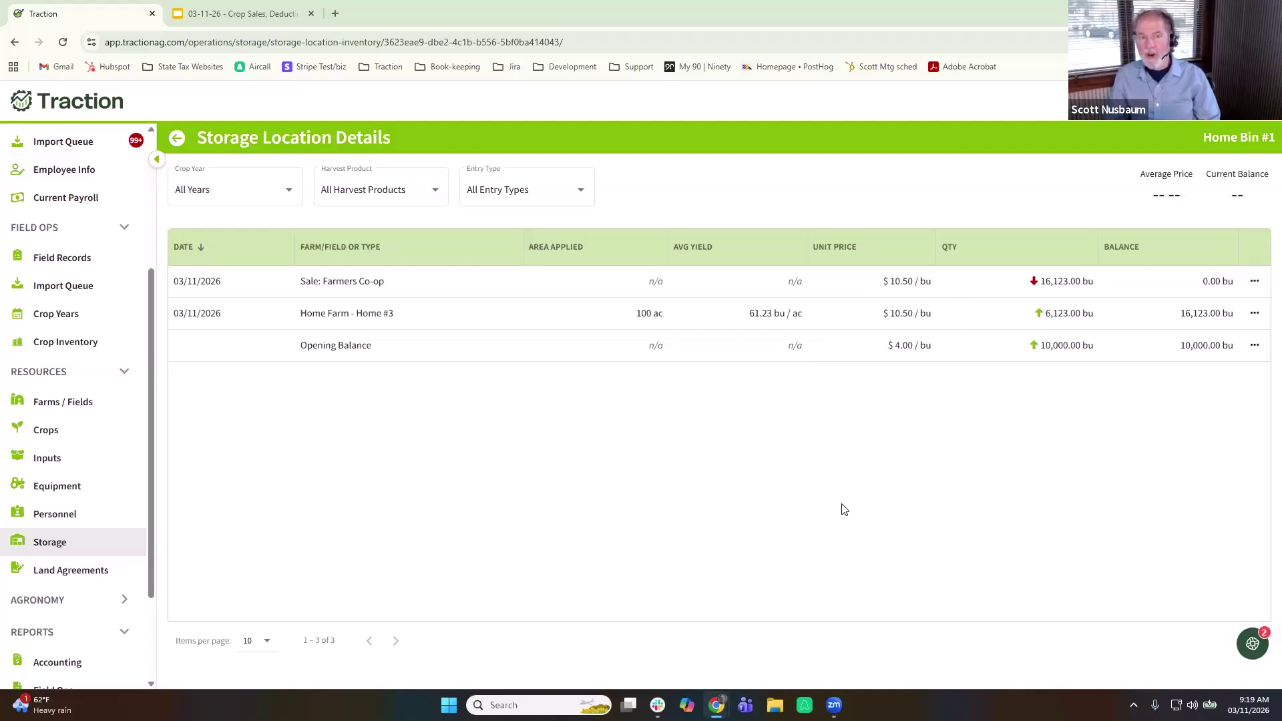
Step: Filter the Home Bin #1 entries by Crop Sales and by Harvest Field Records, and return to All Entry Types
left_click(532, 191)
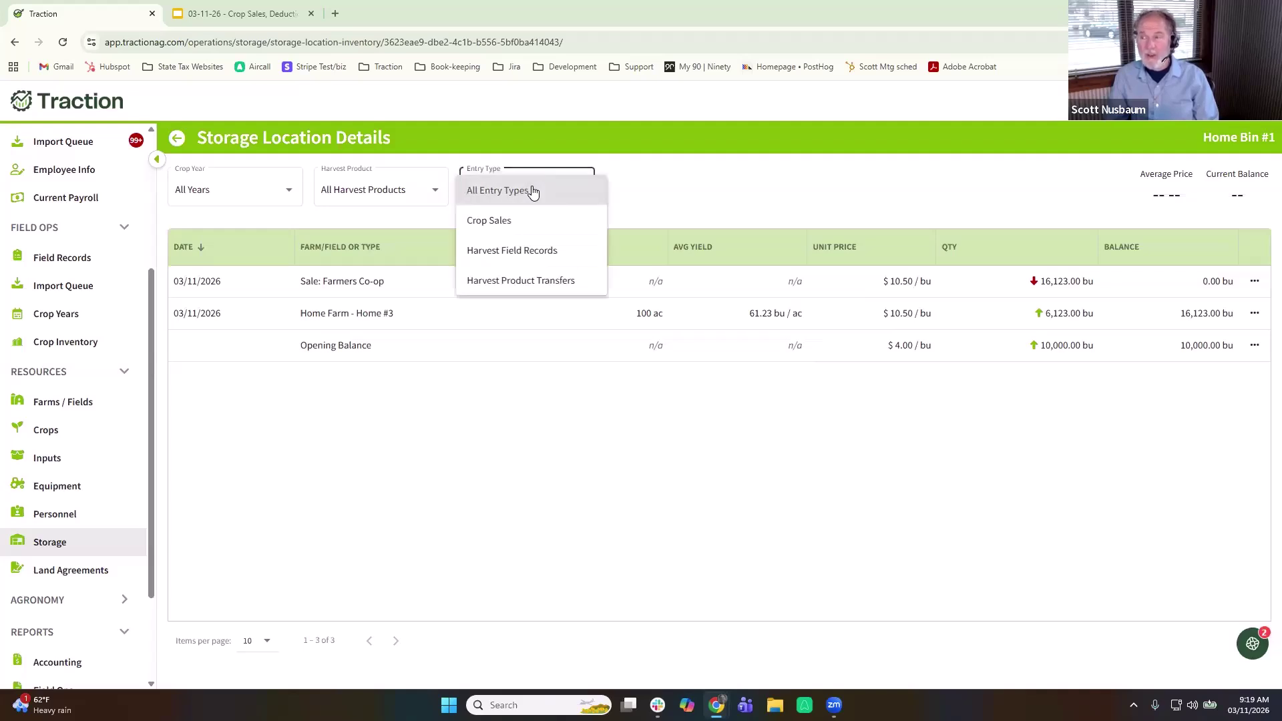
left_click(516, 221)
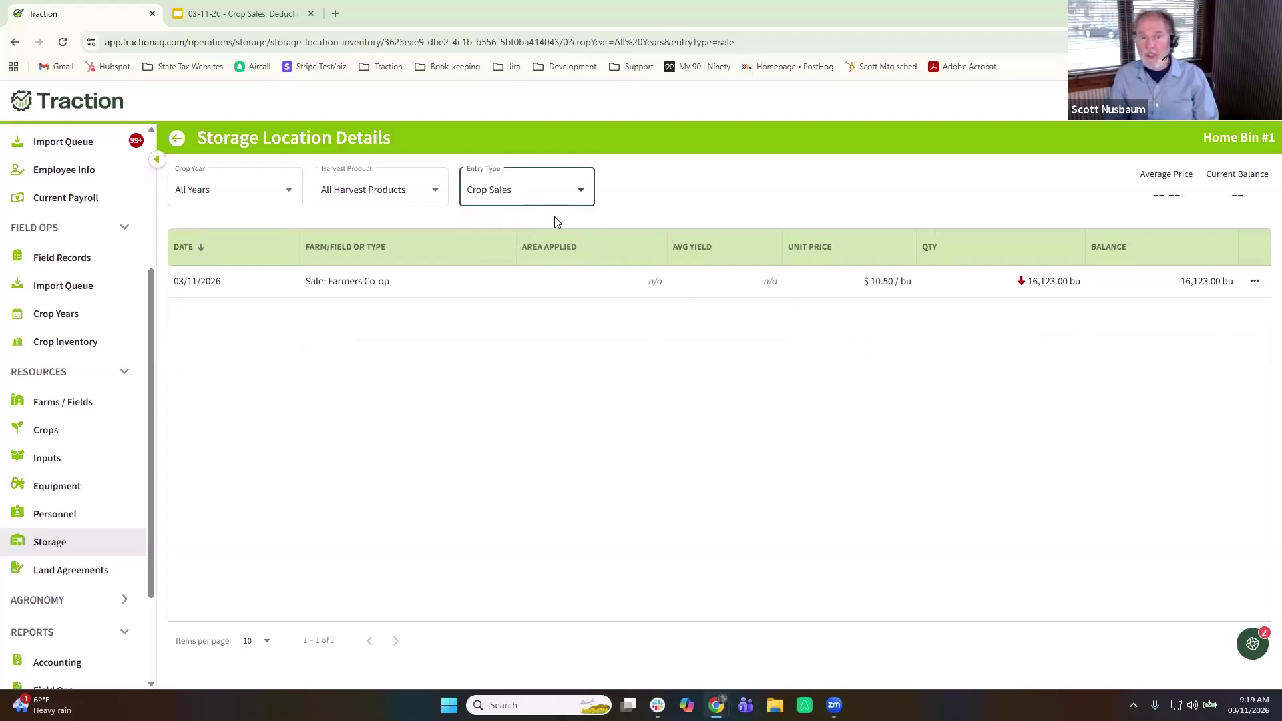
left_click(531, 192)
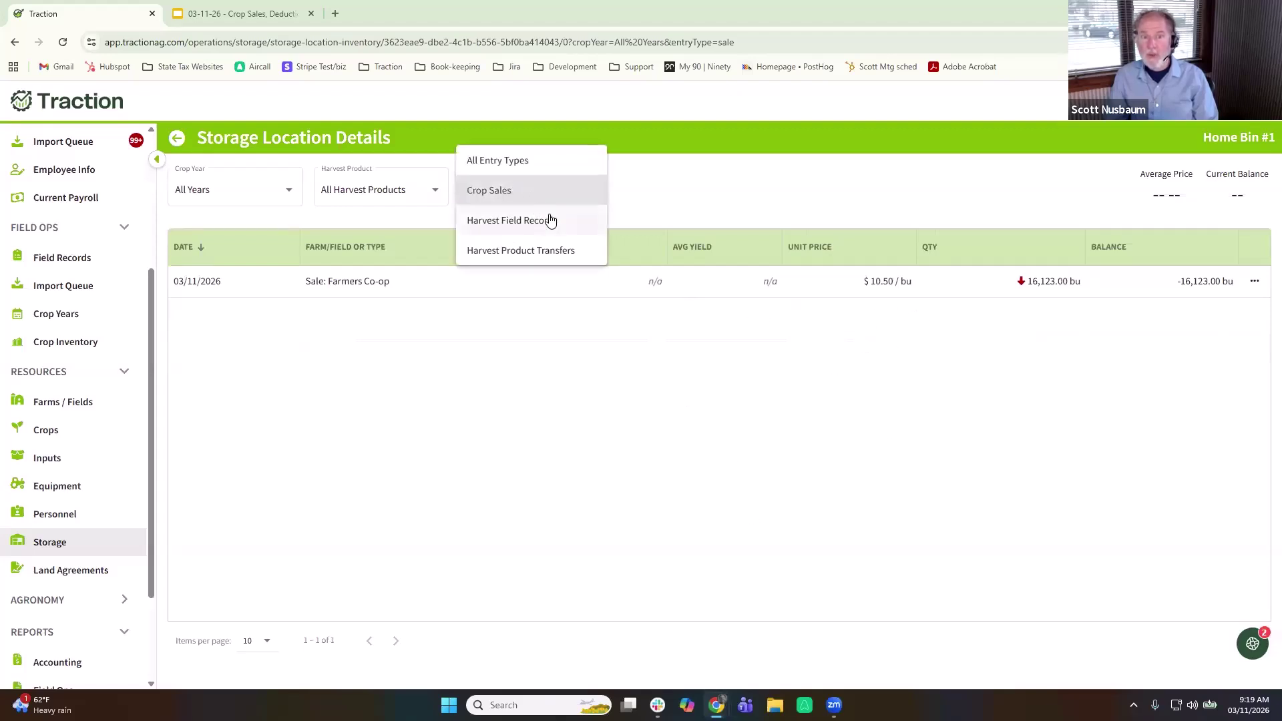
left_click(550, 221)
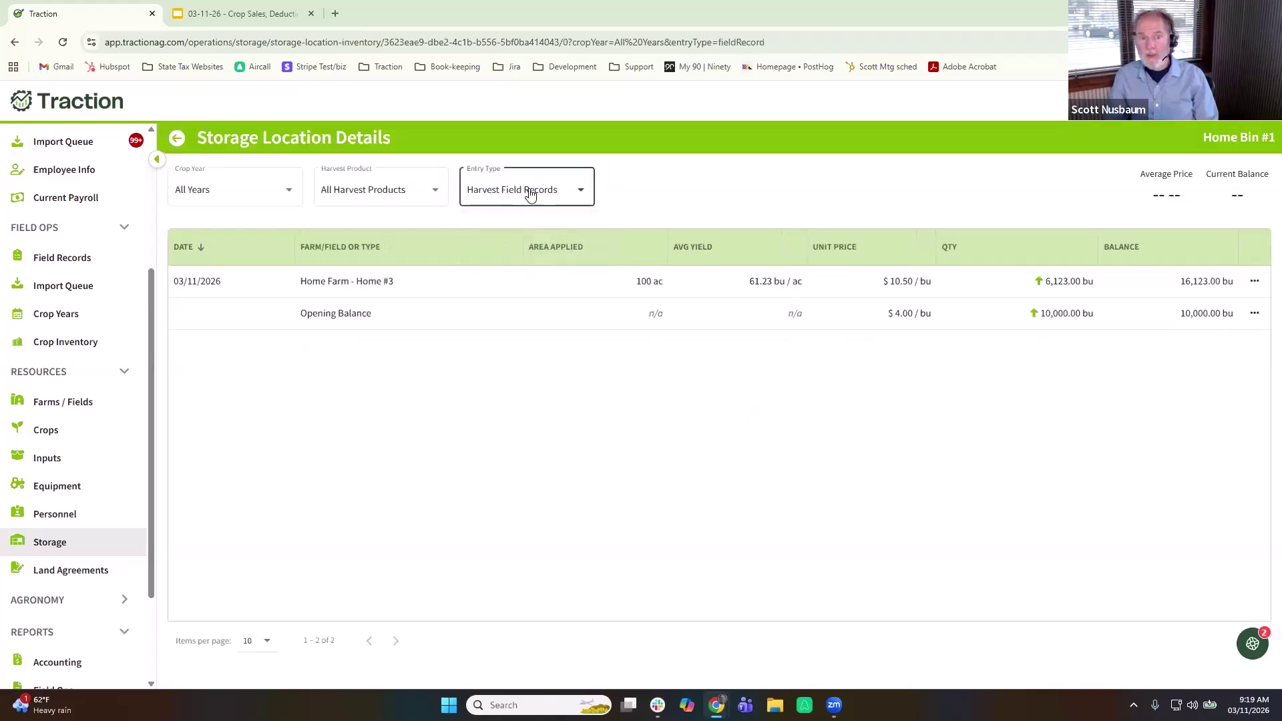
left_click(531, 192)
left_click(529, 131)
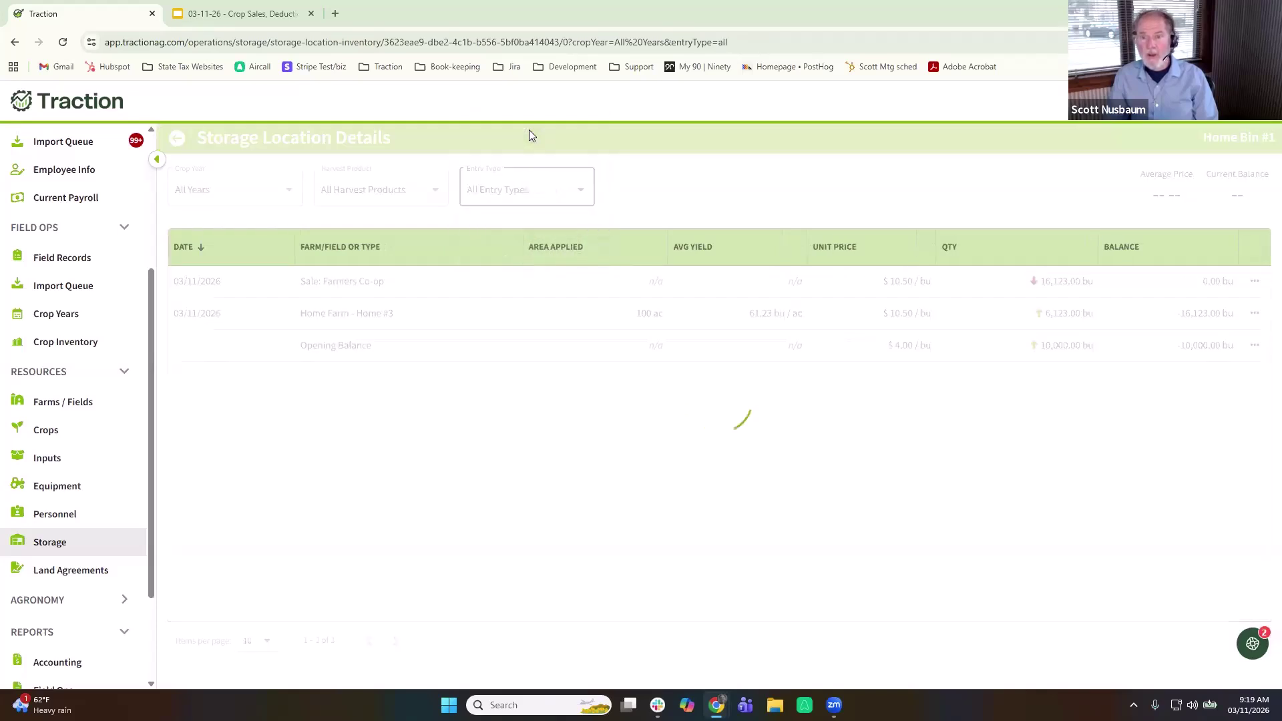
Step: Open the Farmers Co-op sale from the Home Bin #1 entries, review its deposit rows and close it without saving
left_click(1254, 283)
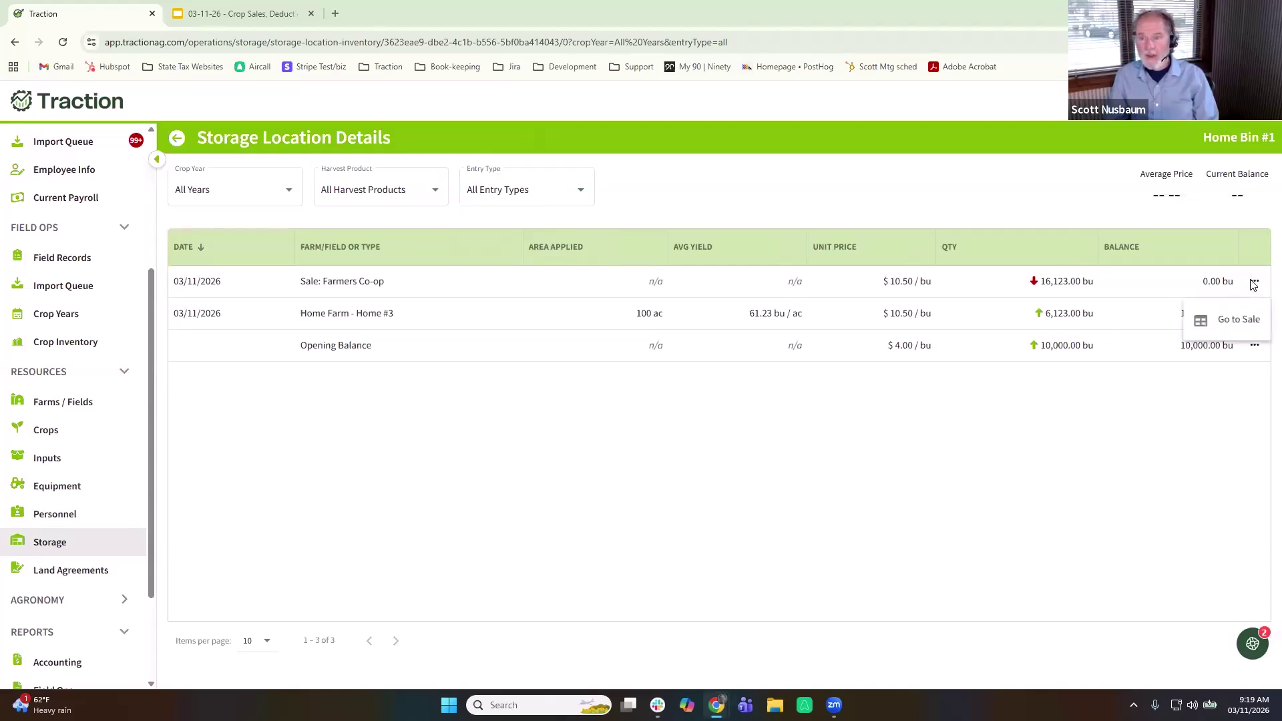
left_click(1239, 320)
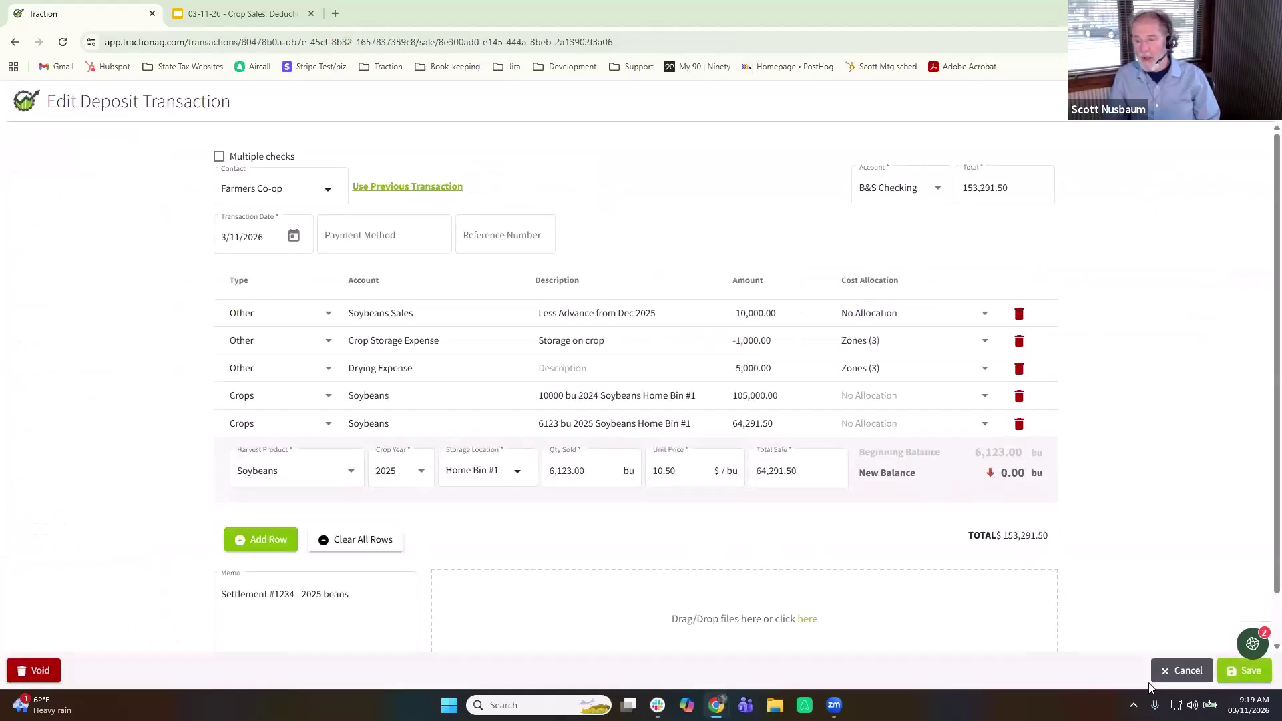
left_click(1174, 676)
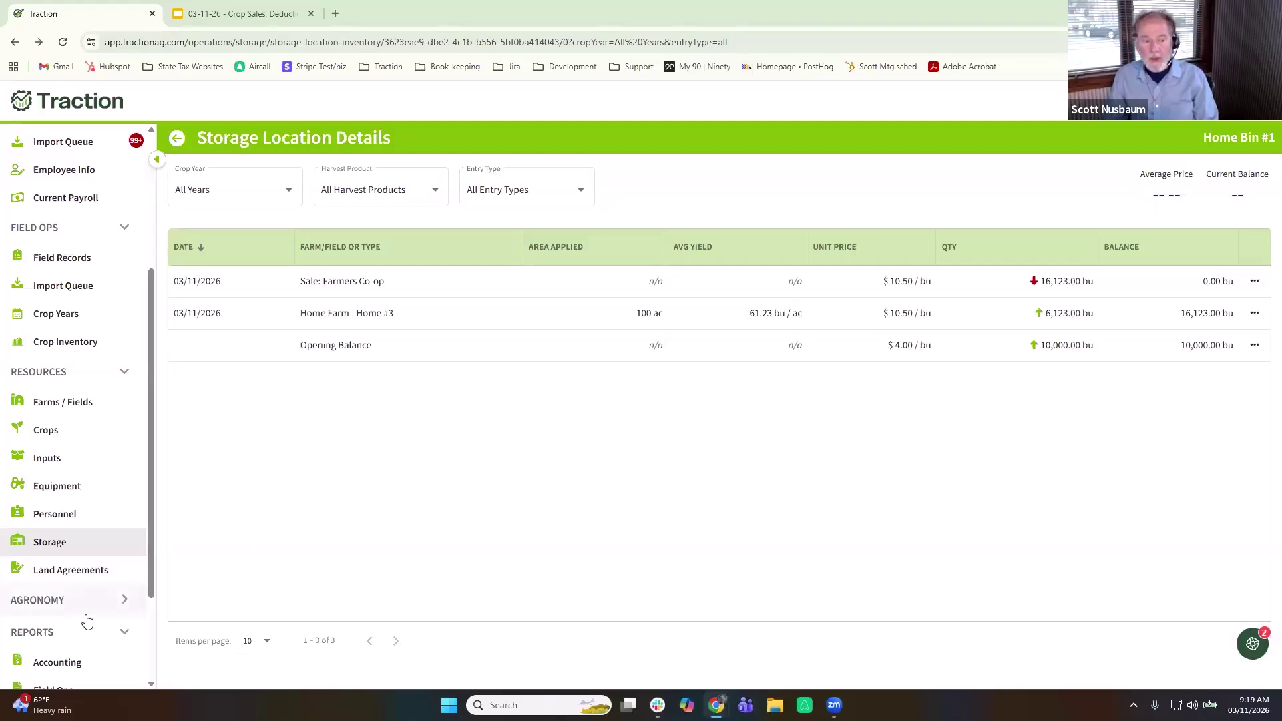
Step: Open the detailed Field Profit Center report and review the soybean revenue, storage and drying expenses and net income
scroll(87, 622, "down", 2)
left_click(82, 559)
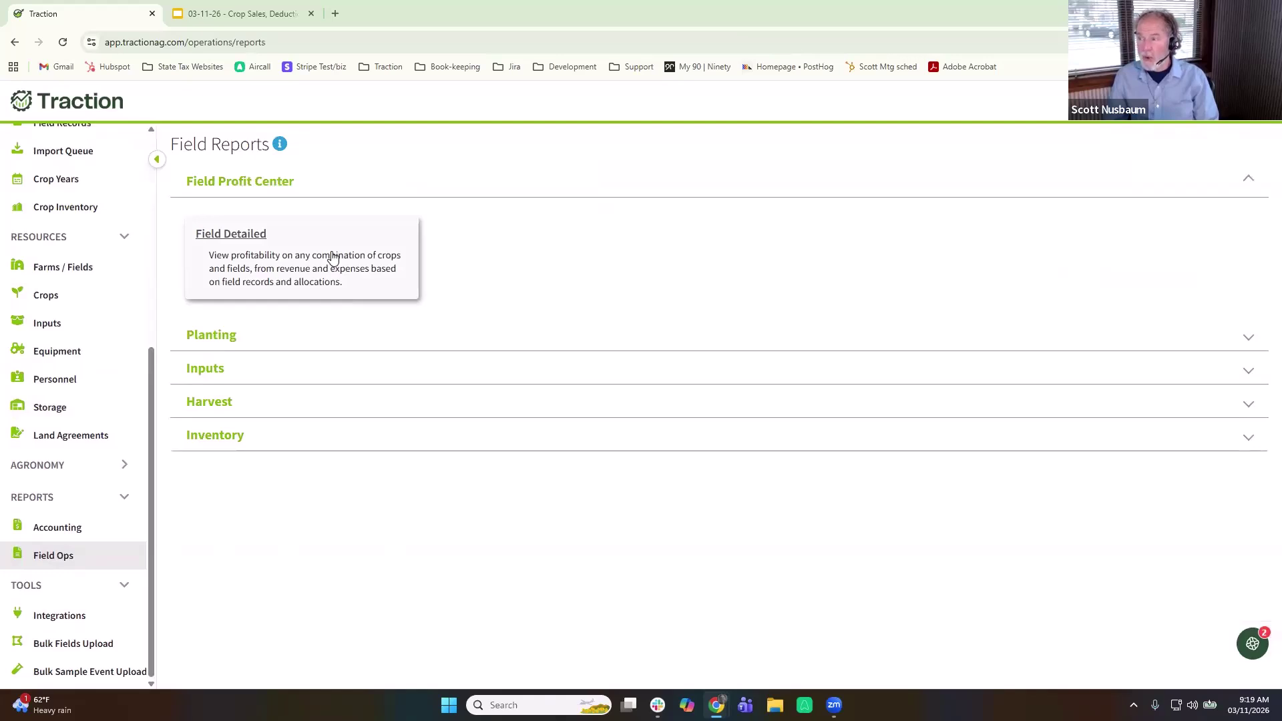
left_click(334, 257)
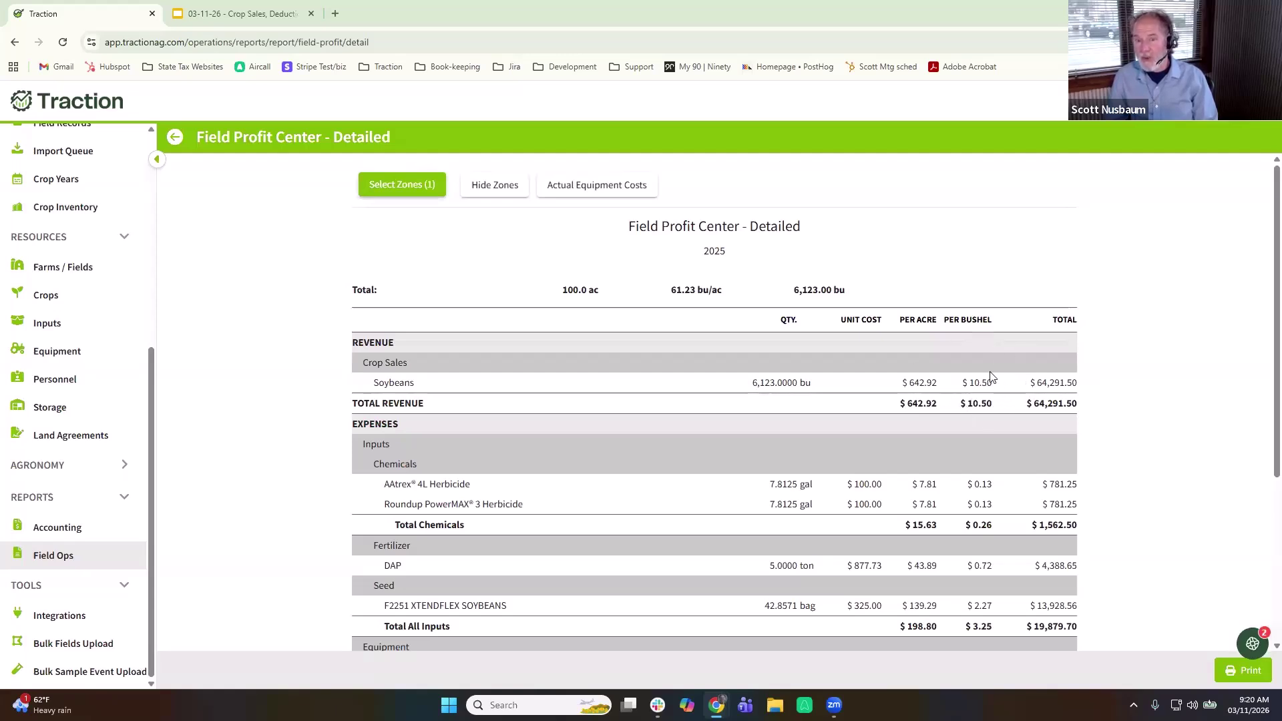
scroll(980, 427, "down", 4)
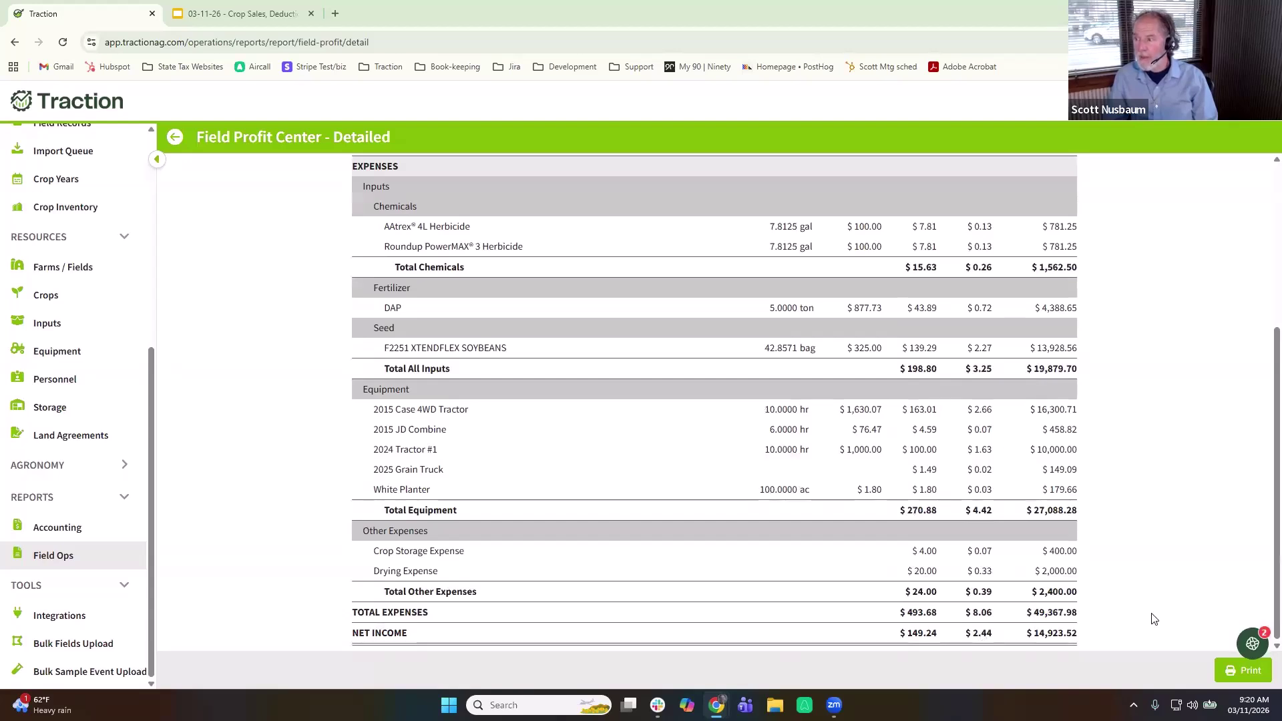
scroll(1246, 510, "up", 4)
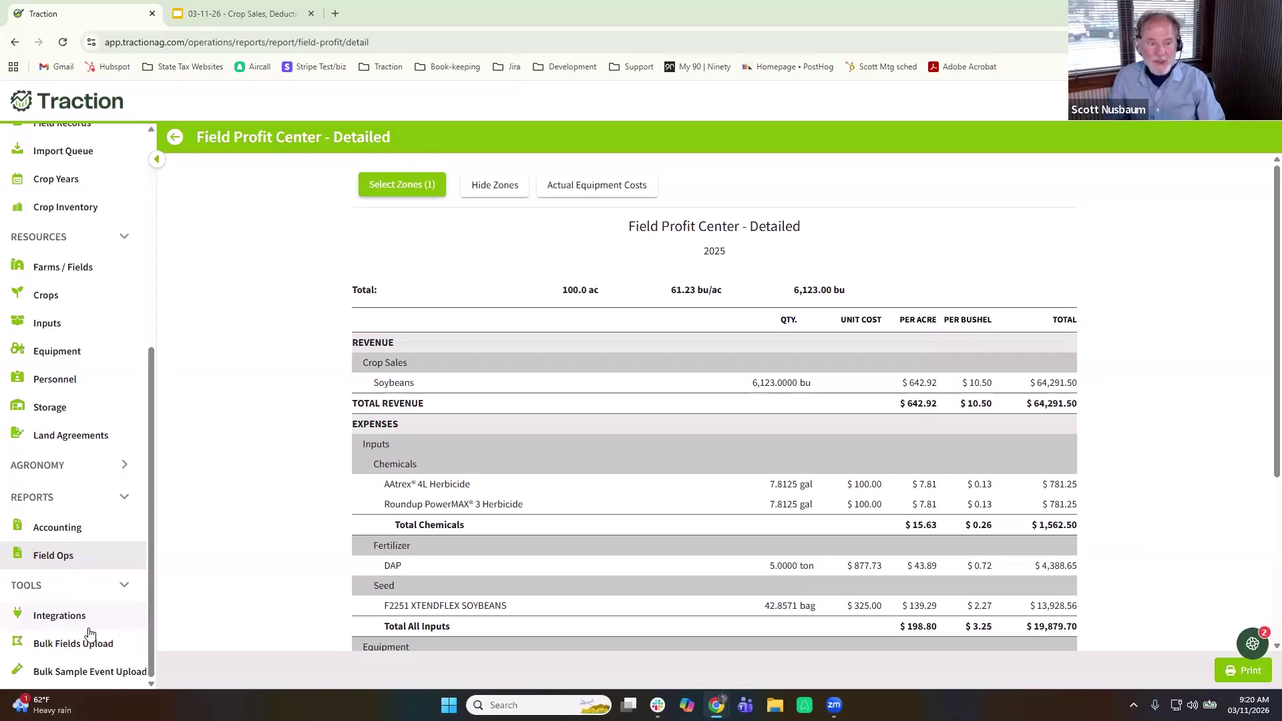
Step: Examine the storage location details of Bin#2 - Beans and of the Unassigned location
left_click(71, 419)
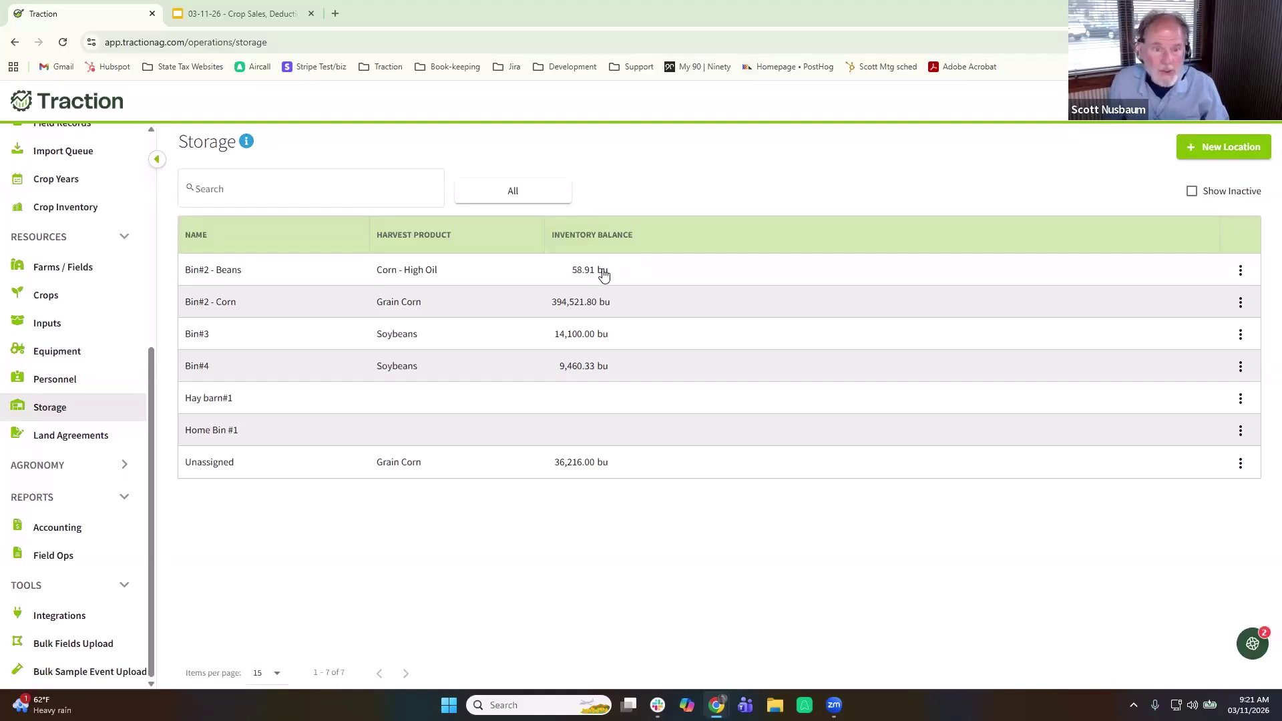
left_click(604, 275)
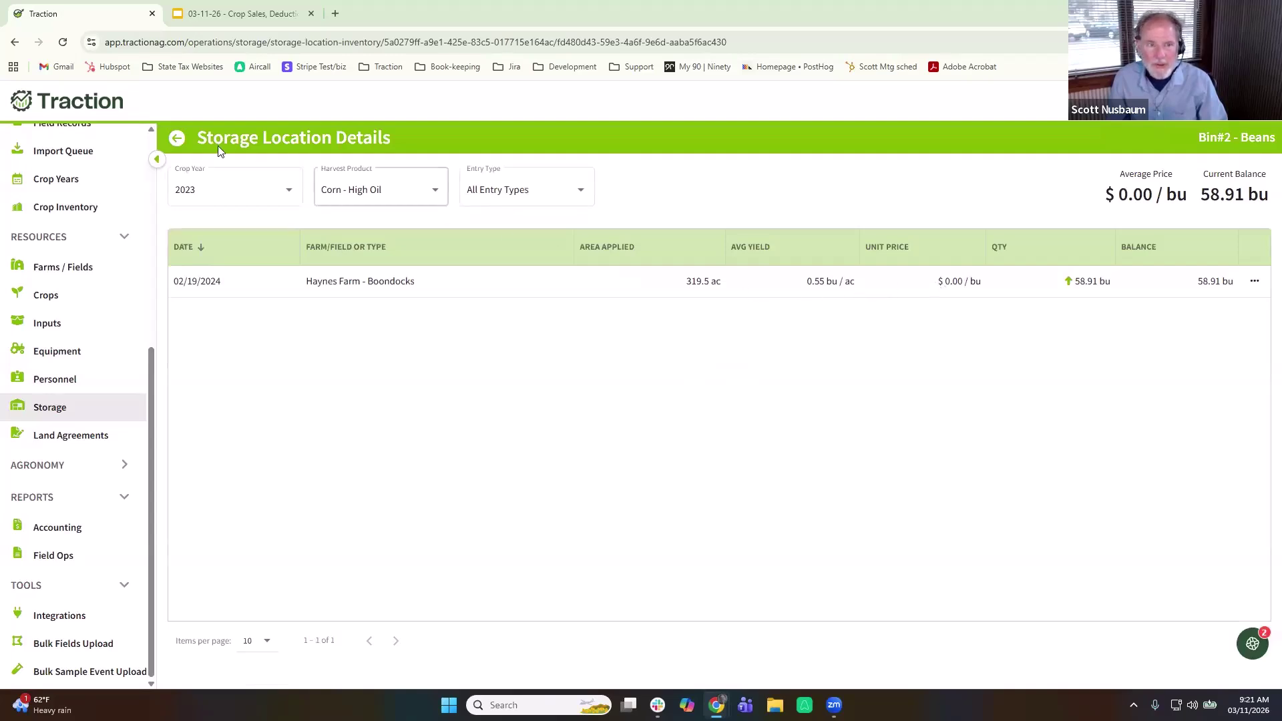
left_click(177, 139)
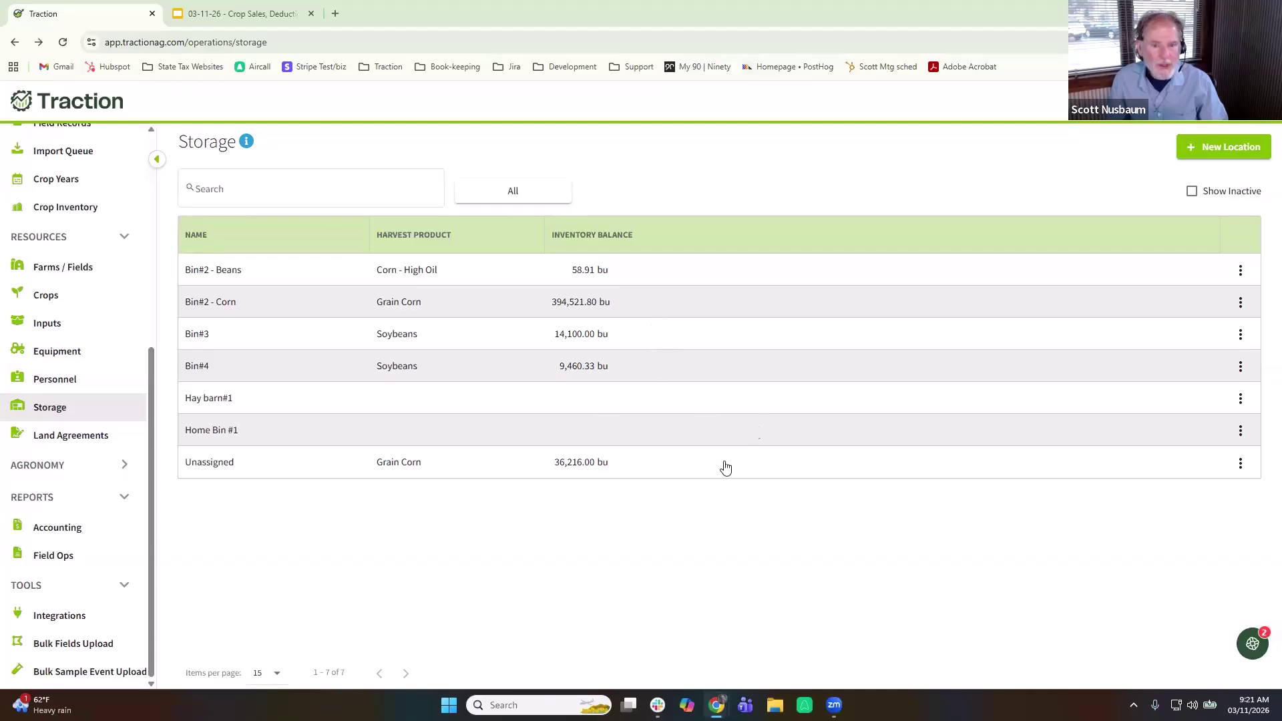
left_click(644, 468)
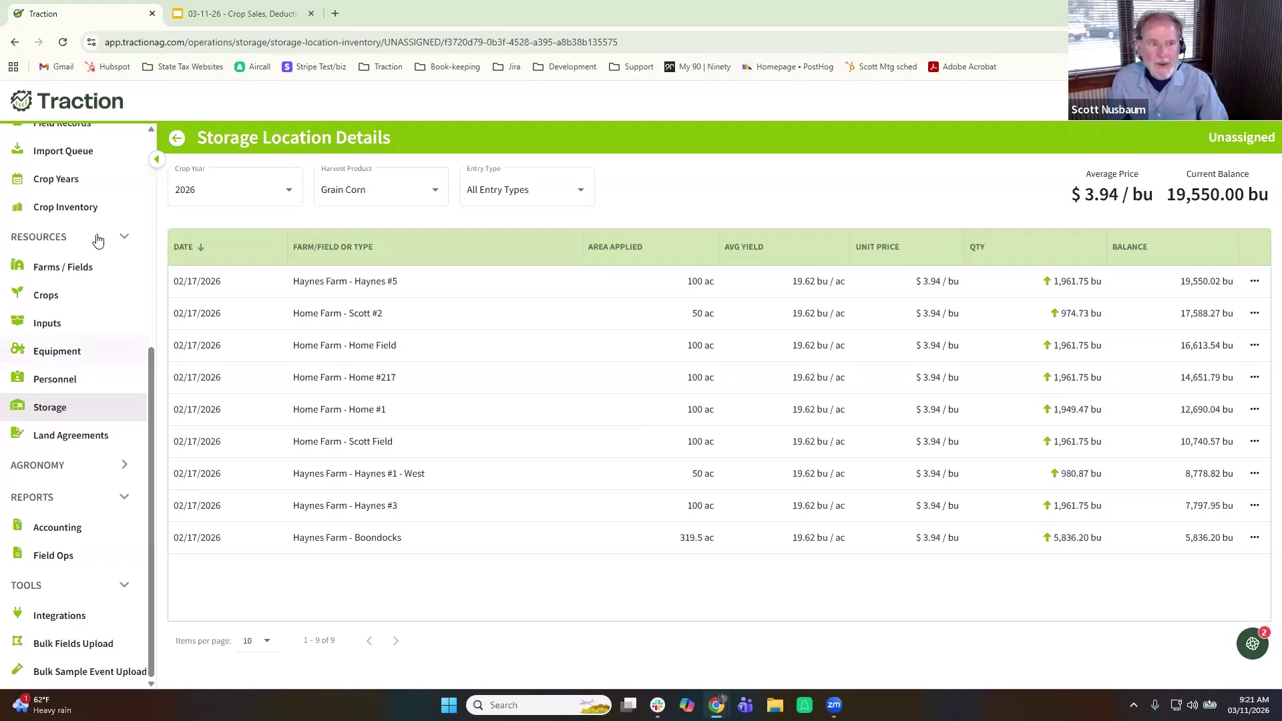
Step: Filter the 2025 field records to Grain Corn and check the bulk edit options for inputs and harvests
scroll(124, 247, "up", 3)
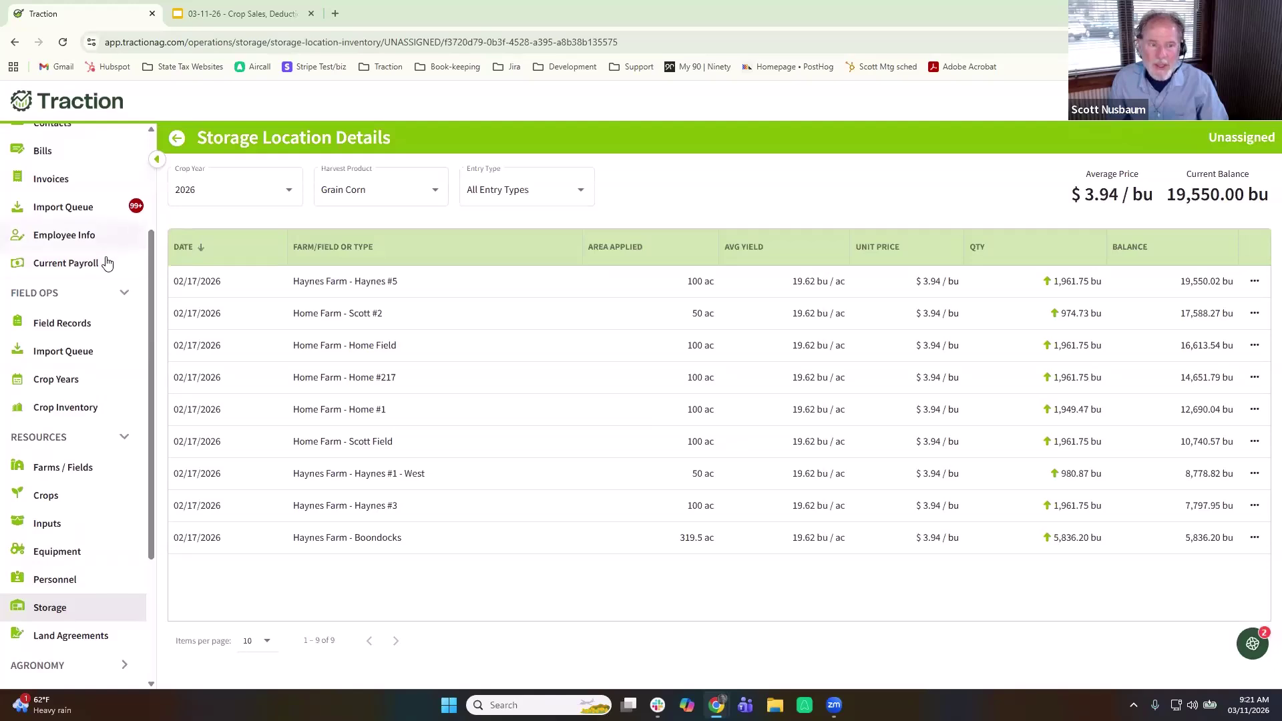
left_click(86, 323)
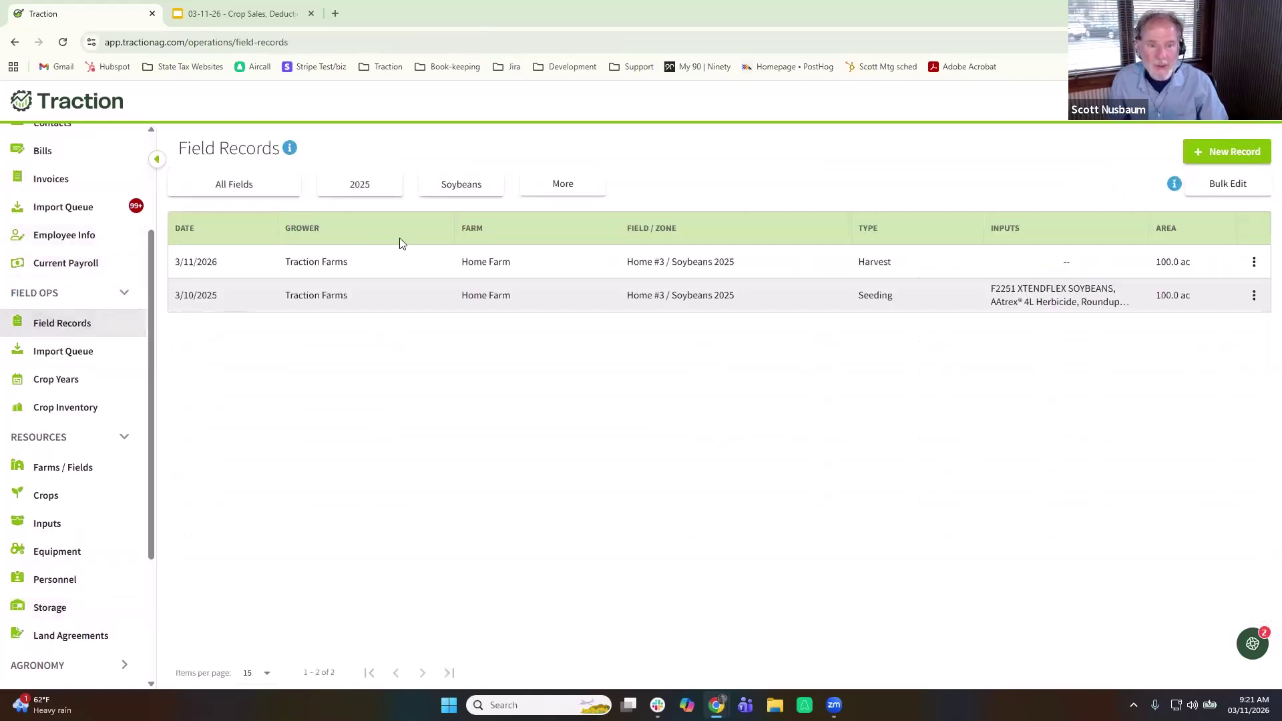
left_click(466, 184)
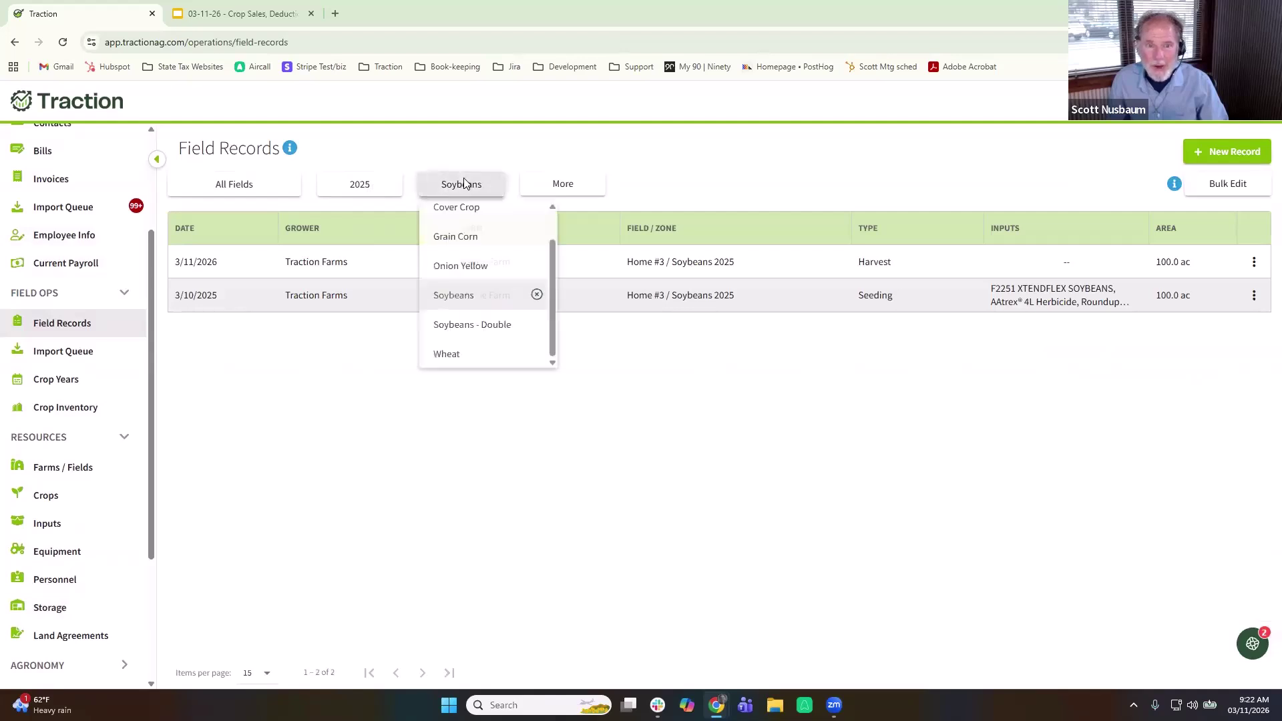
left_click(479, 238)
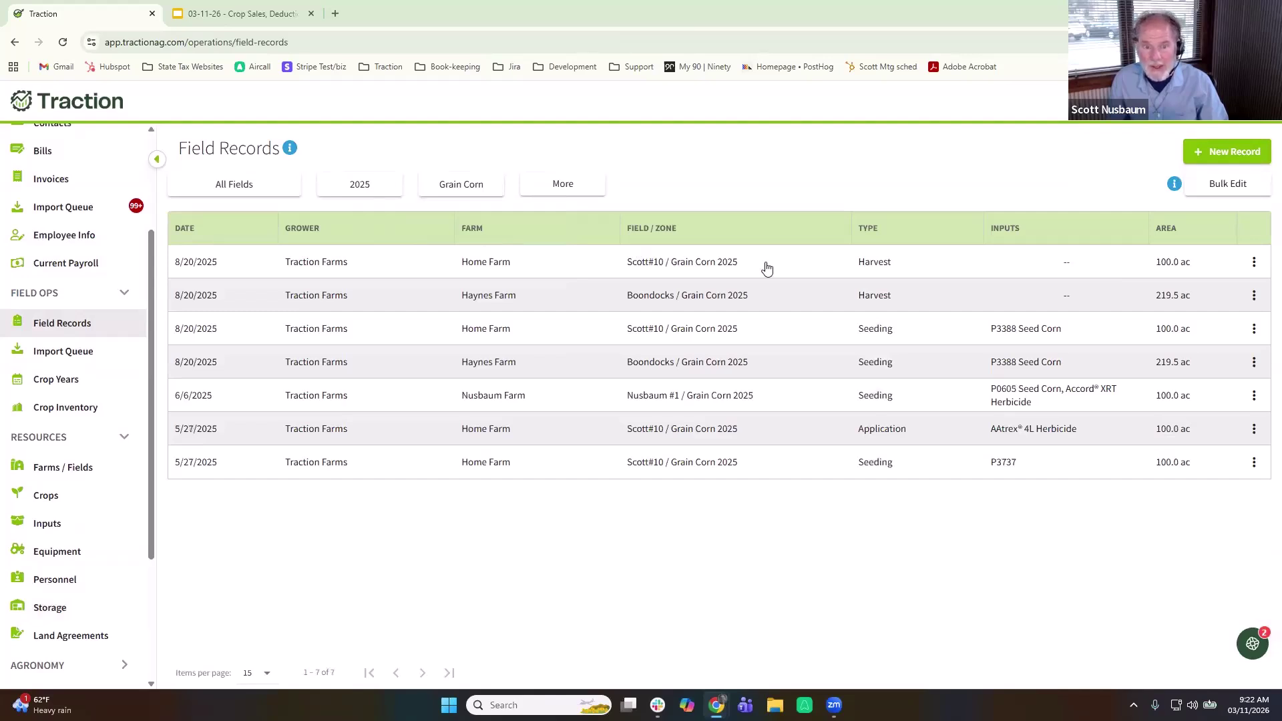
left_click(1244, 179)
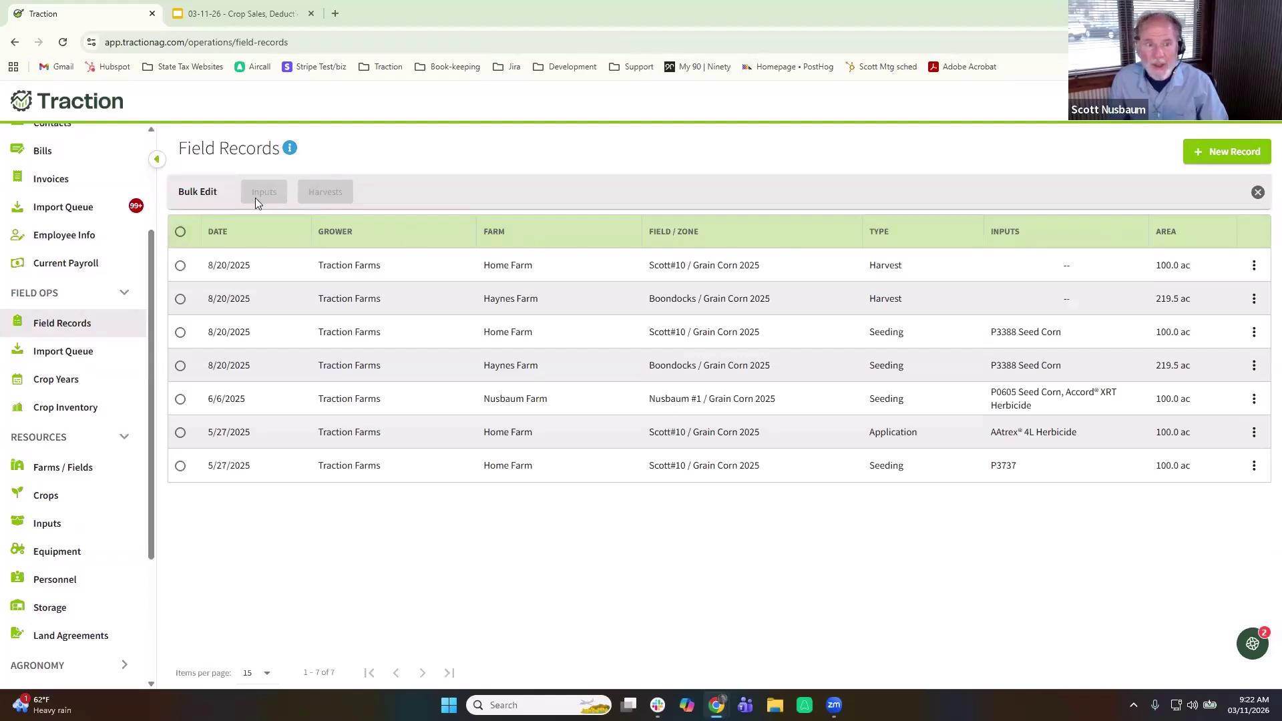
left_click(1257, 194)
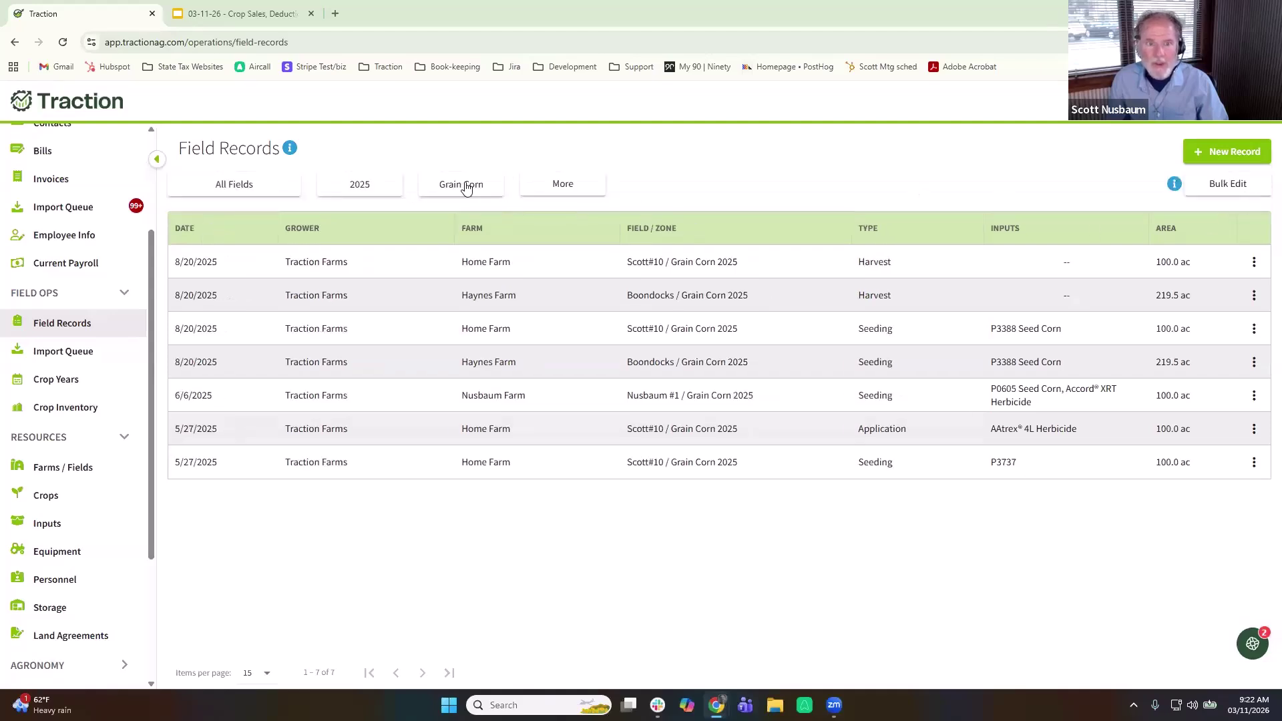
Step: Narrow the 2025 Grain Corn field records to Harvest operations only
left_click(578, 185)
left_click(689, 233)
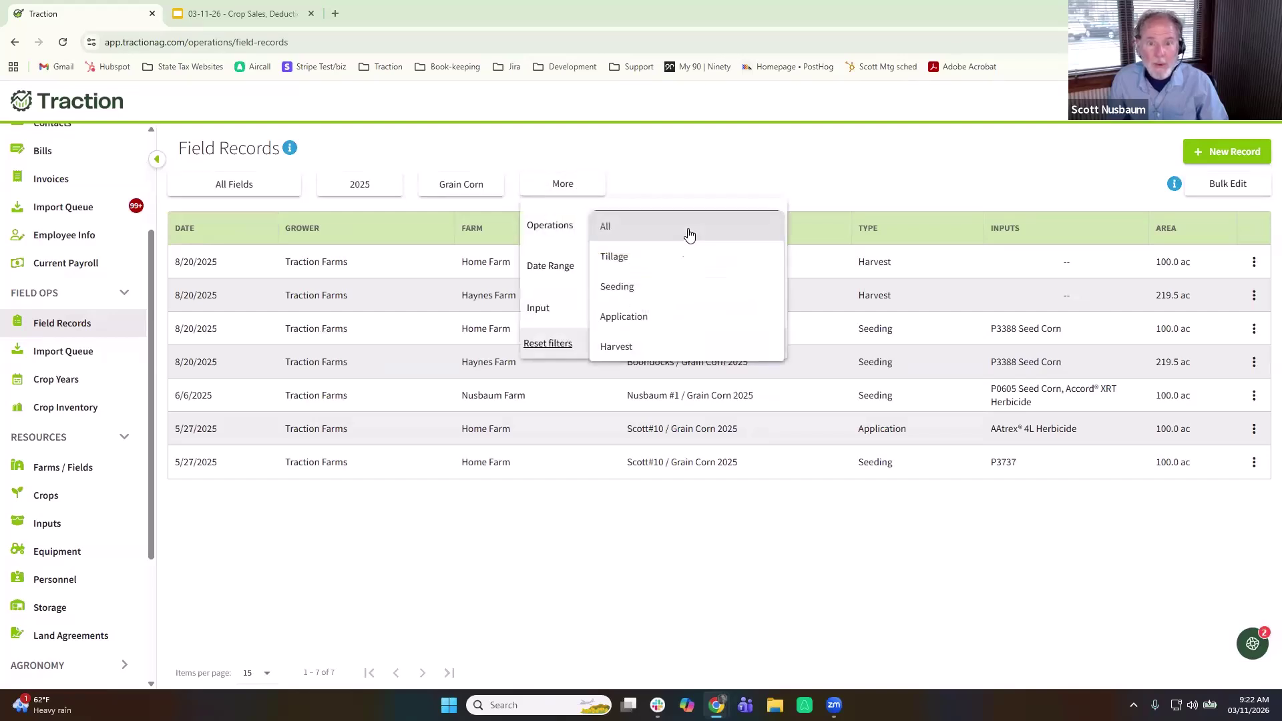
left_click(667, 345)
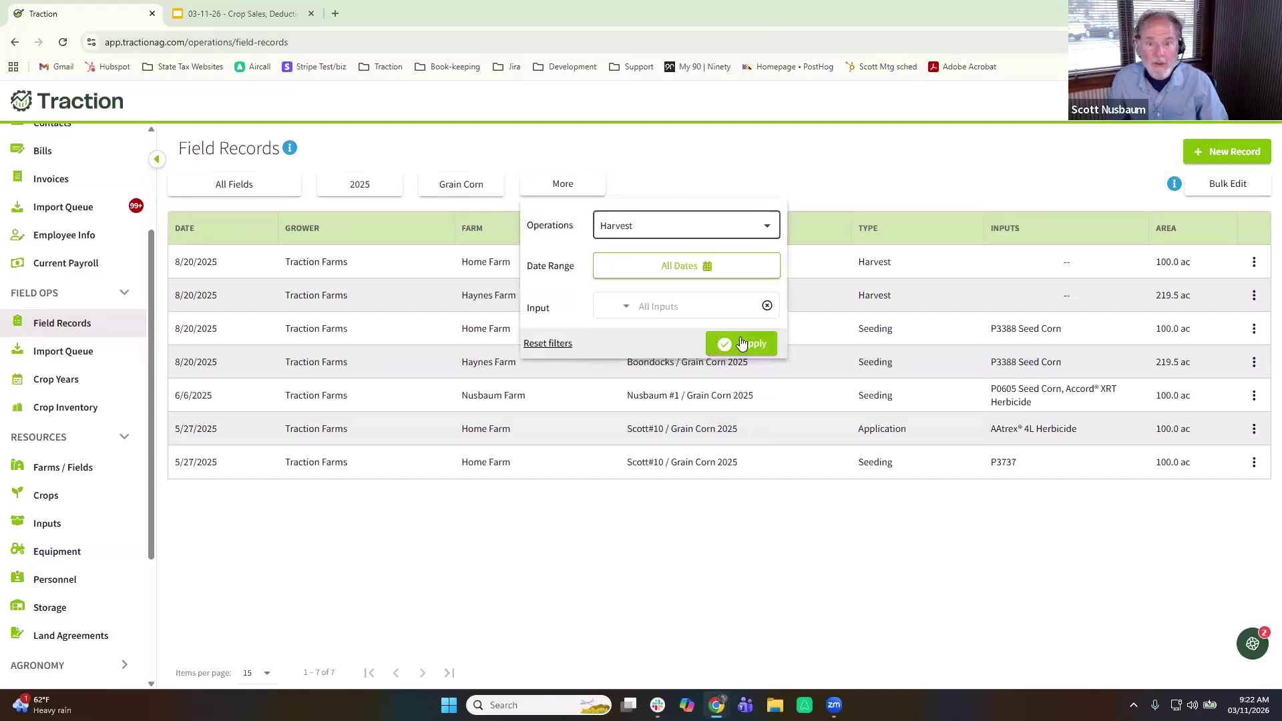
left_click(741, 343)
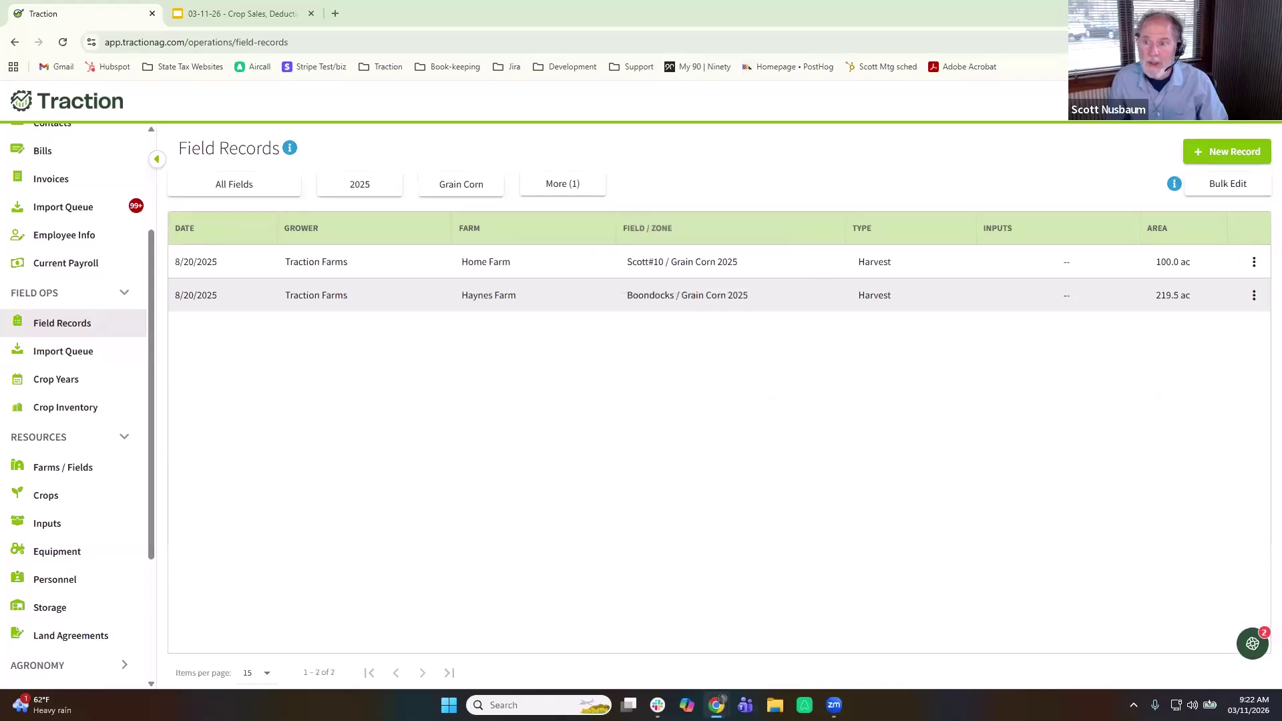
Step: Open both Grain Corn harvest records for bulk editing, review their price, area and yield fields, and cancel without saving
left_click(1224, 185)
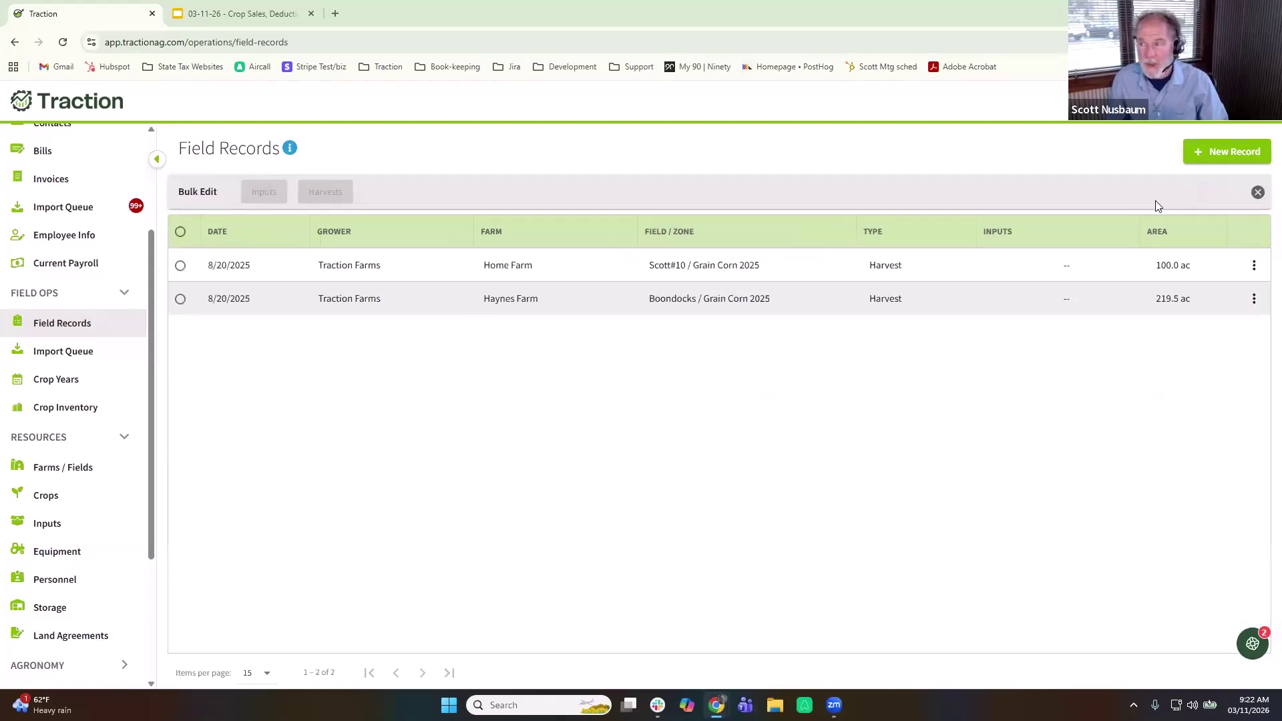
left_click(180, 232)
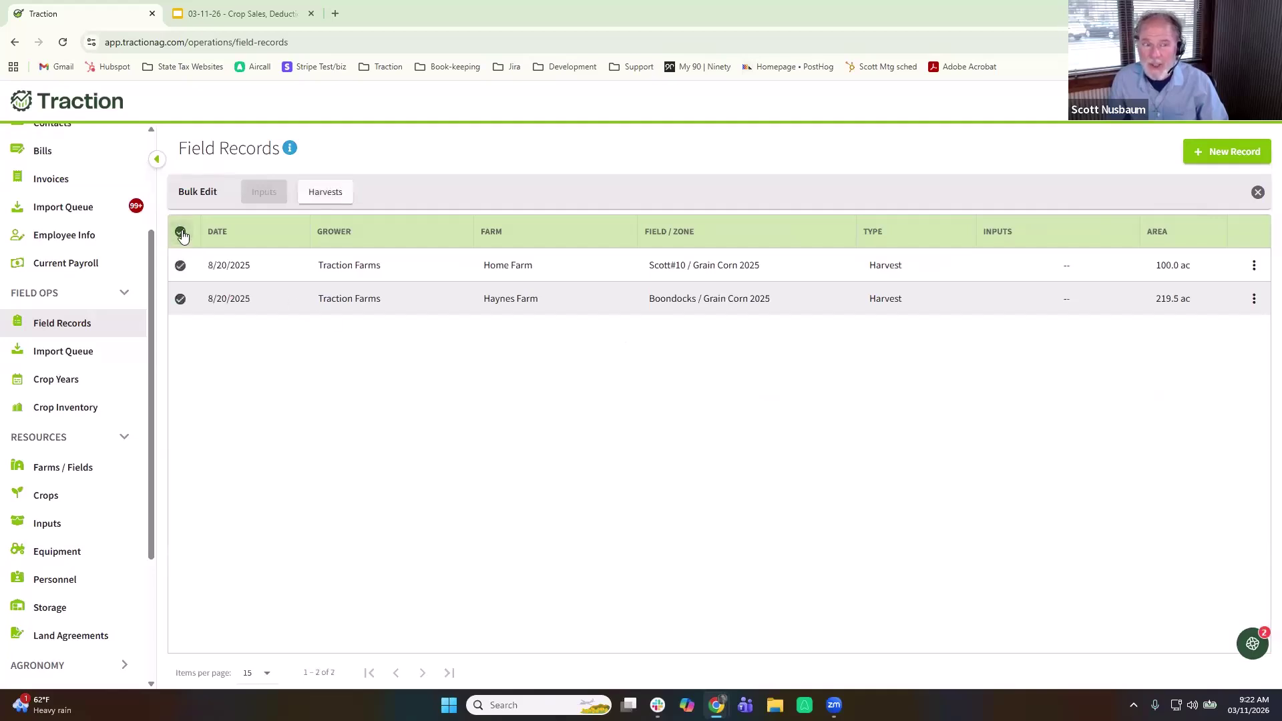
left_click(334, 194)
left_click(1052, 207)
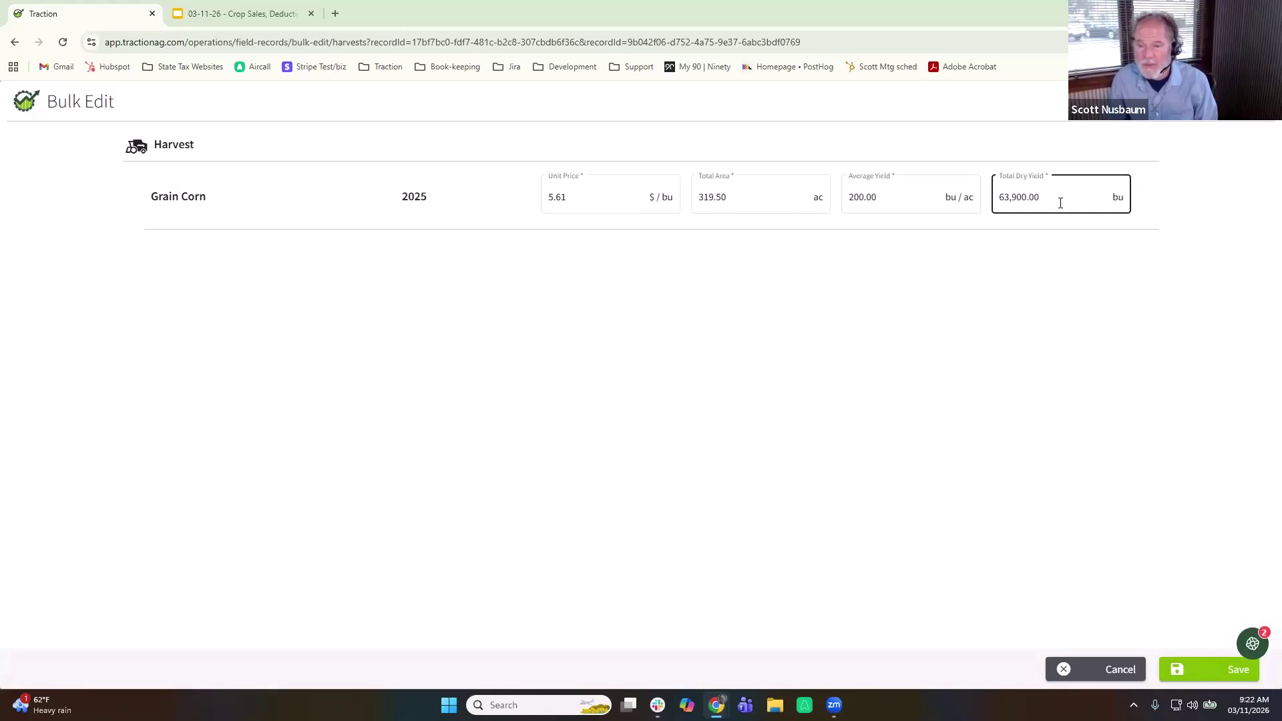
left_click(1076, 235)
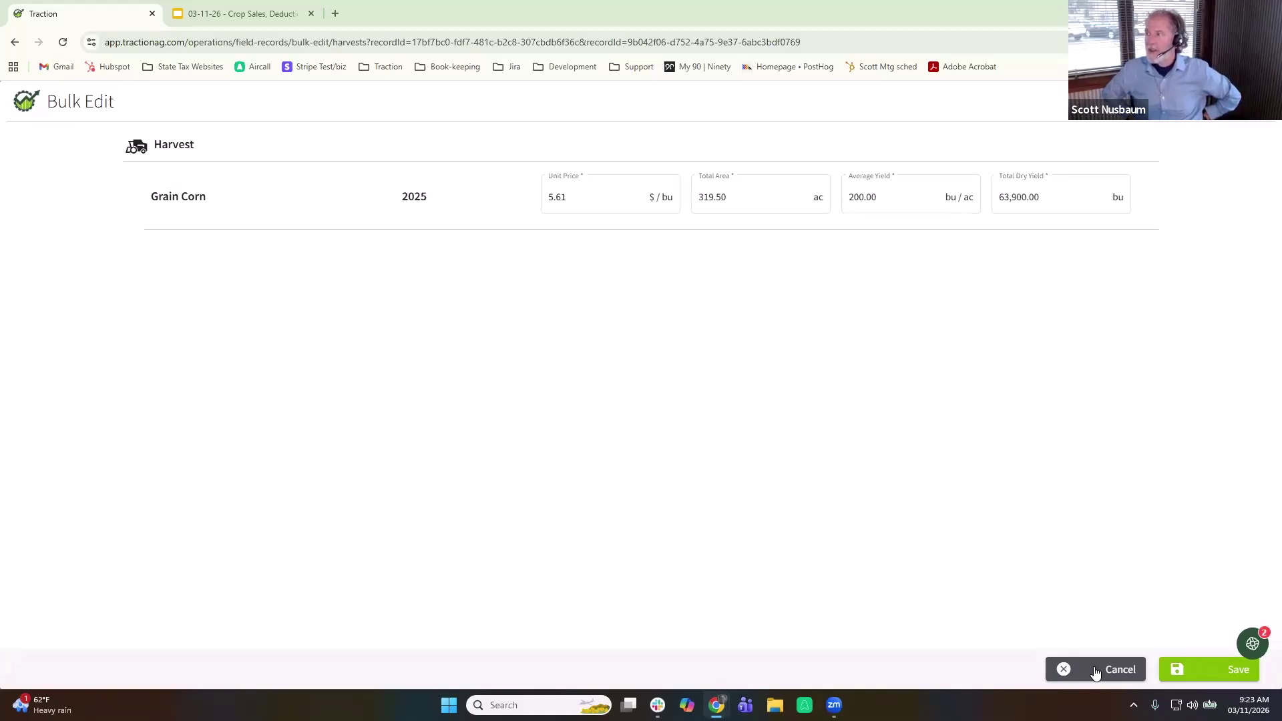
left_click(1096, 671)
Step: Switch to the Crop Sales presentation in Google Slides and show the Questions slide
left_click(207, 13)
left_click(95, 468)
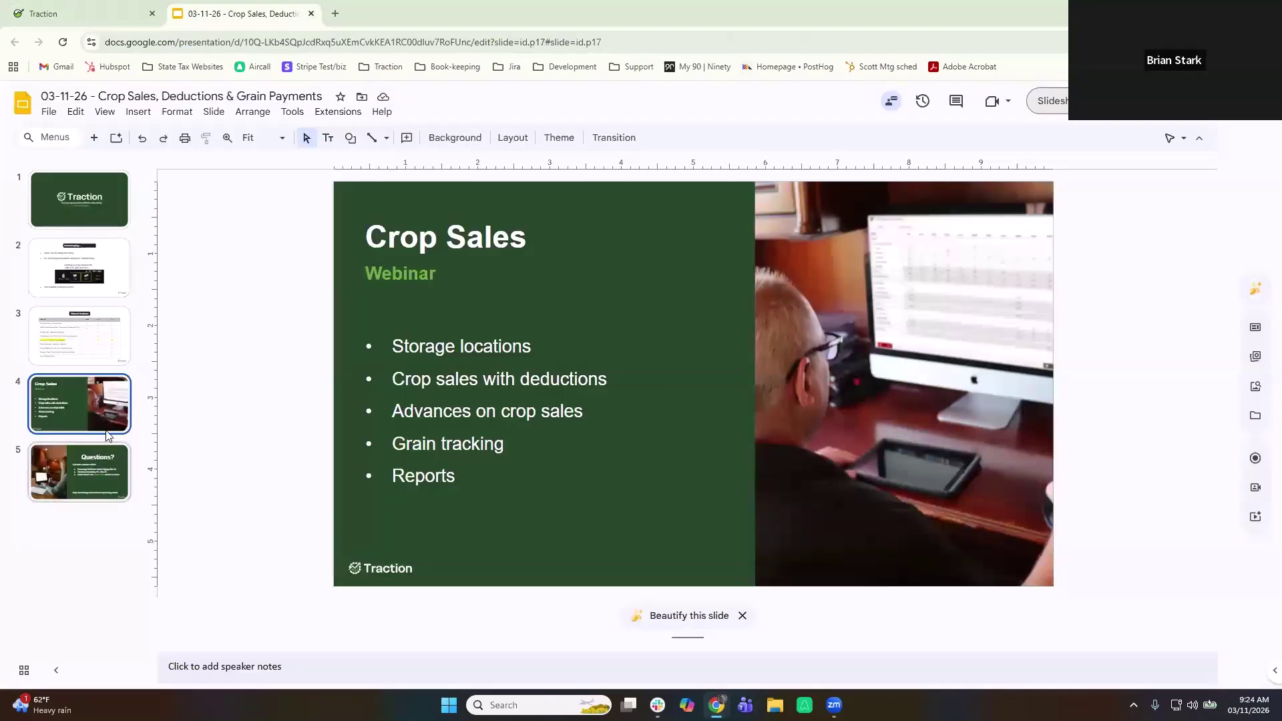